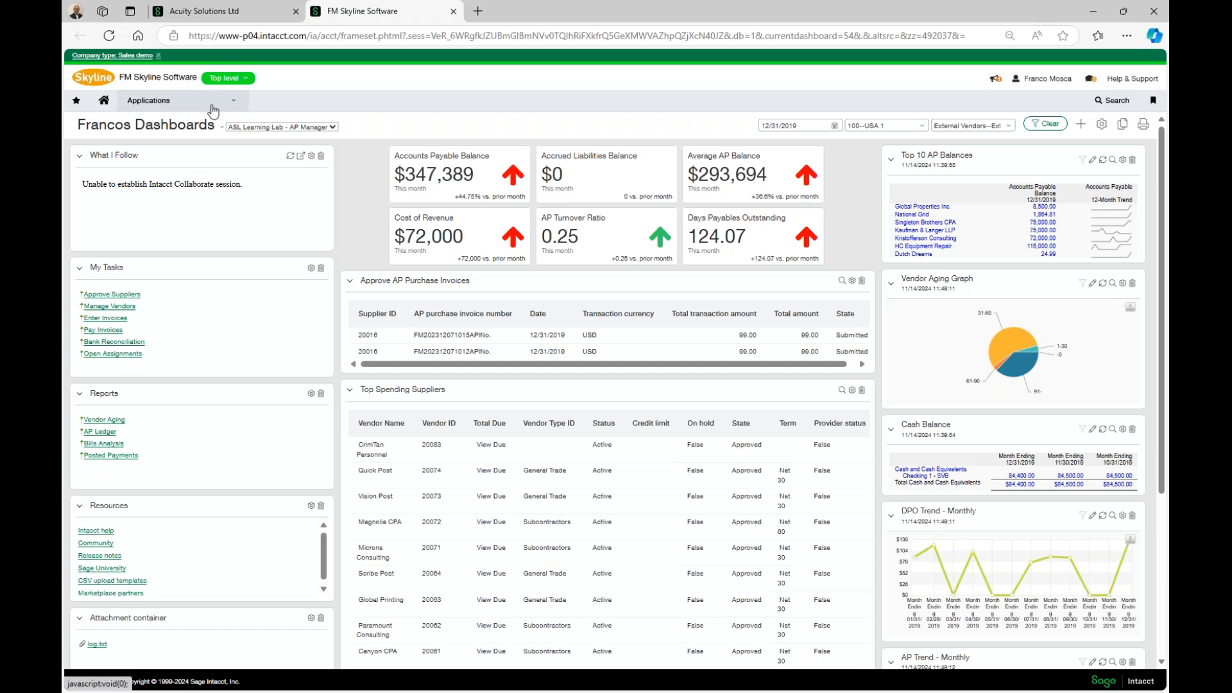
Step: Open the bank reconciliation page in Cash Management
left_click(192, 101)
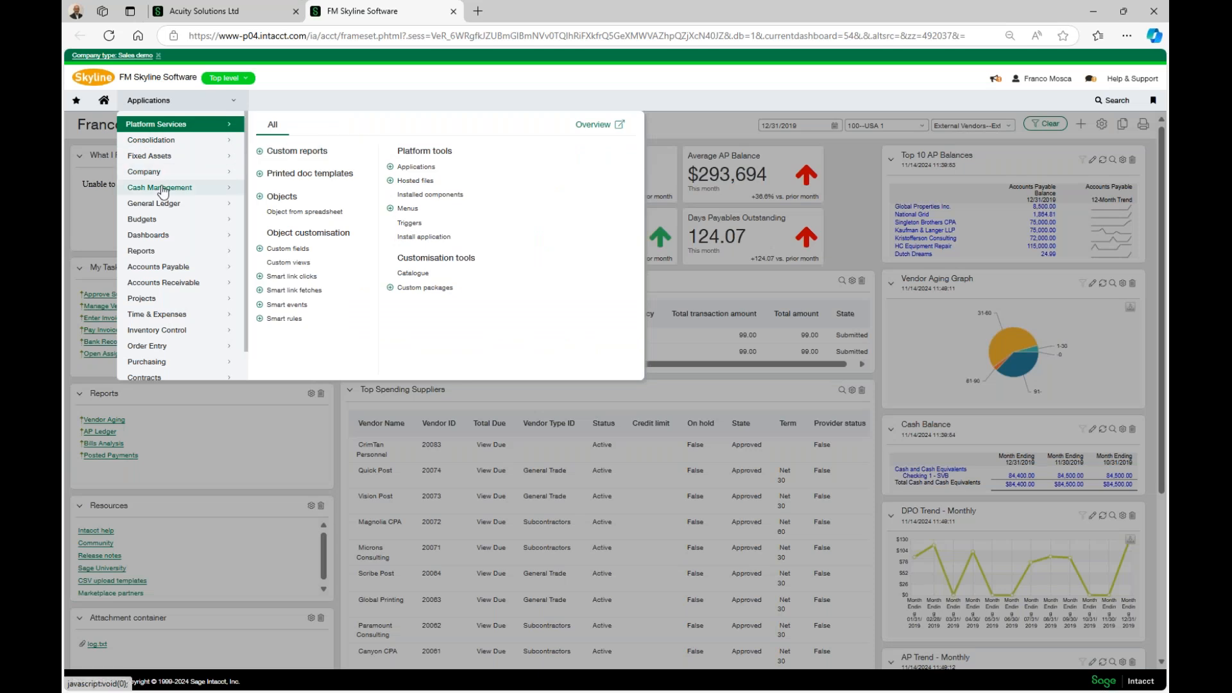
mouse_move(164, 193)
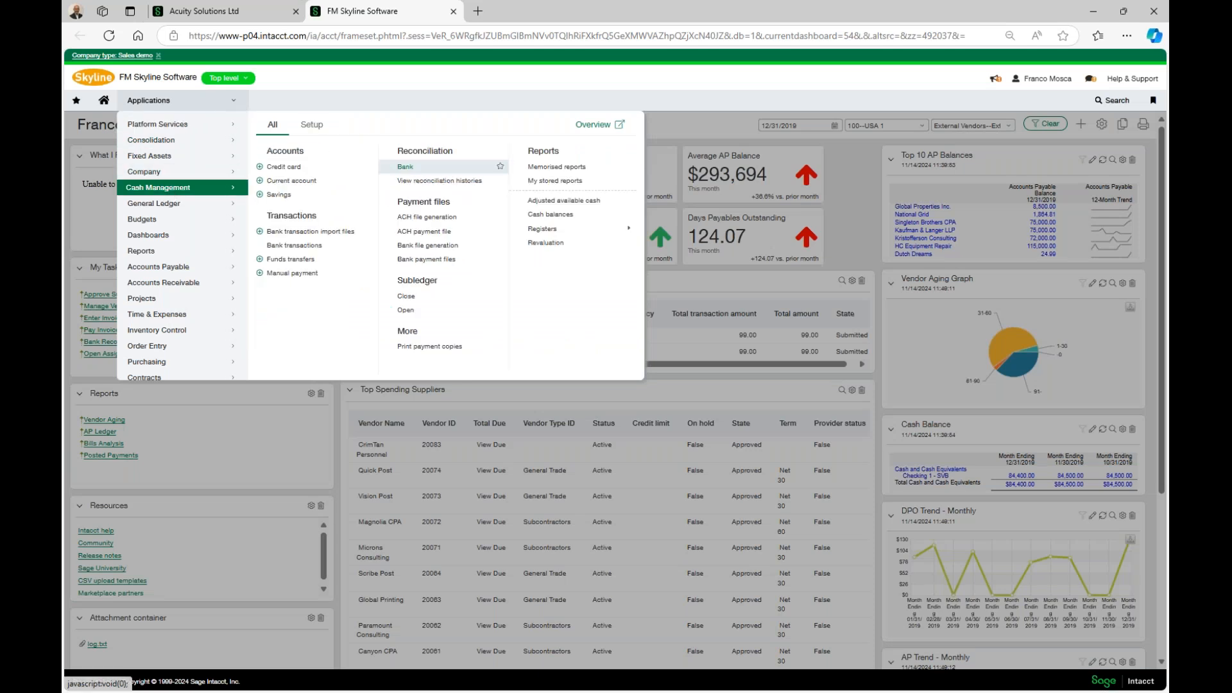
left_click(403, 172)
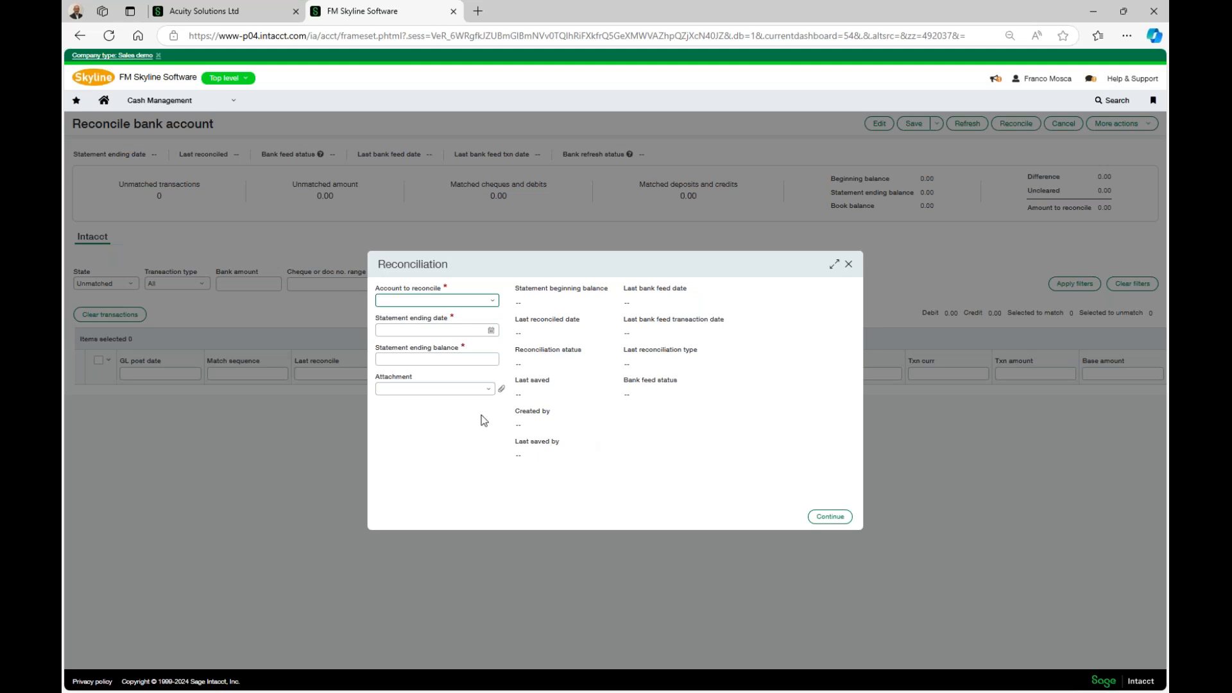
Step: Start a reconciliation for the Sage Demo Bank III (GBP) account, keeping the prefilled statement ending date and balance
left_click(492, 304)
left_click(492, 304)
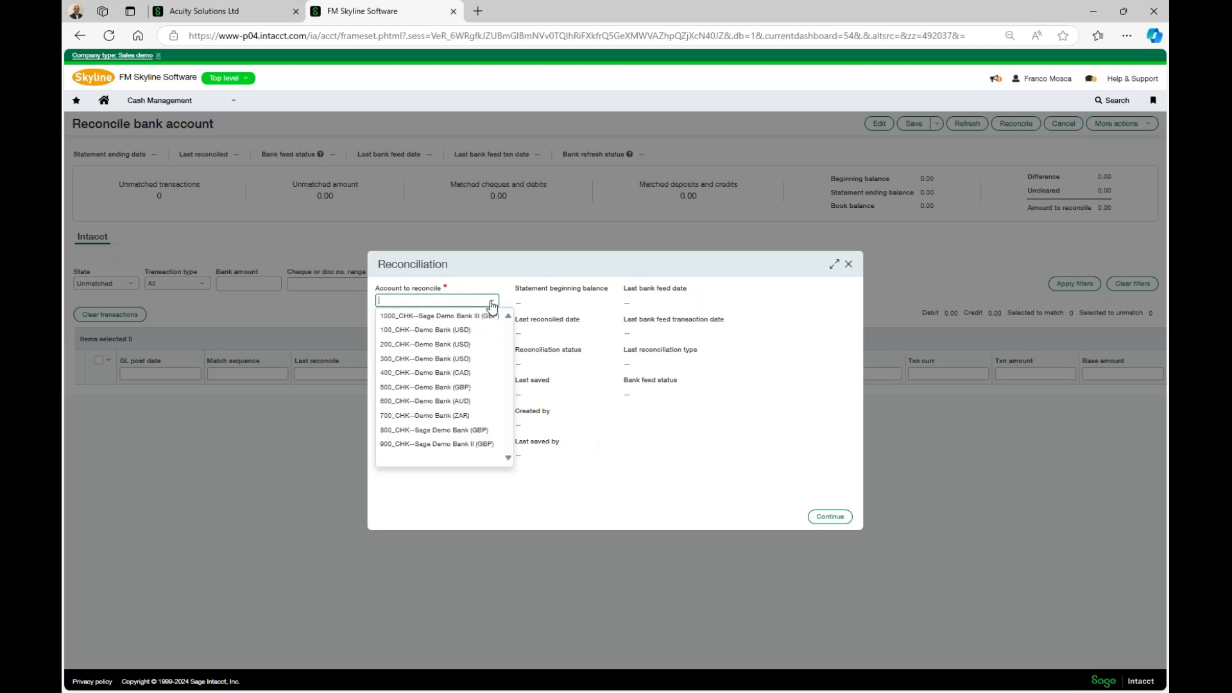
left_click(456, 316)
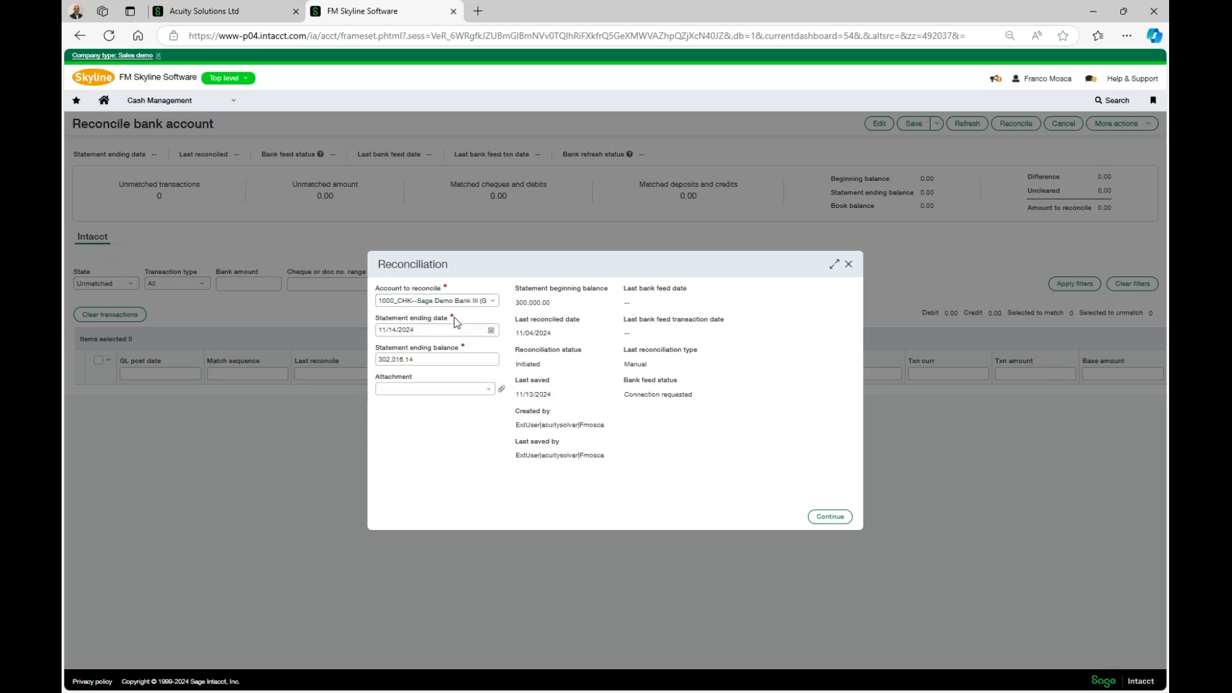
left_click(411, 332)
key("Tab")
left_click(458, 389)
left_click(837, 521)
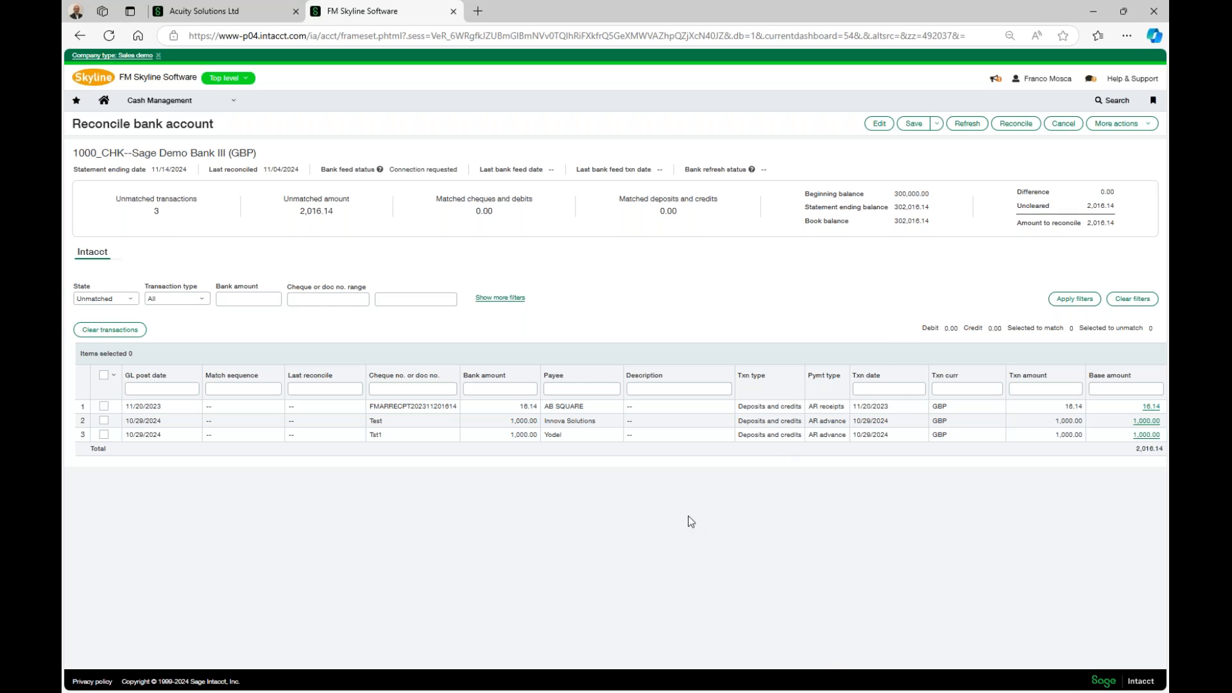
key("ctrl")
key("ctrl")
key("ctrl")
key("ctrl")
left_click(129, 301)
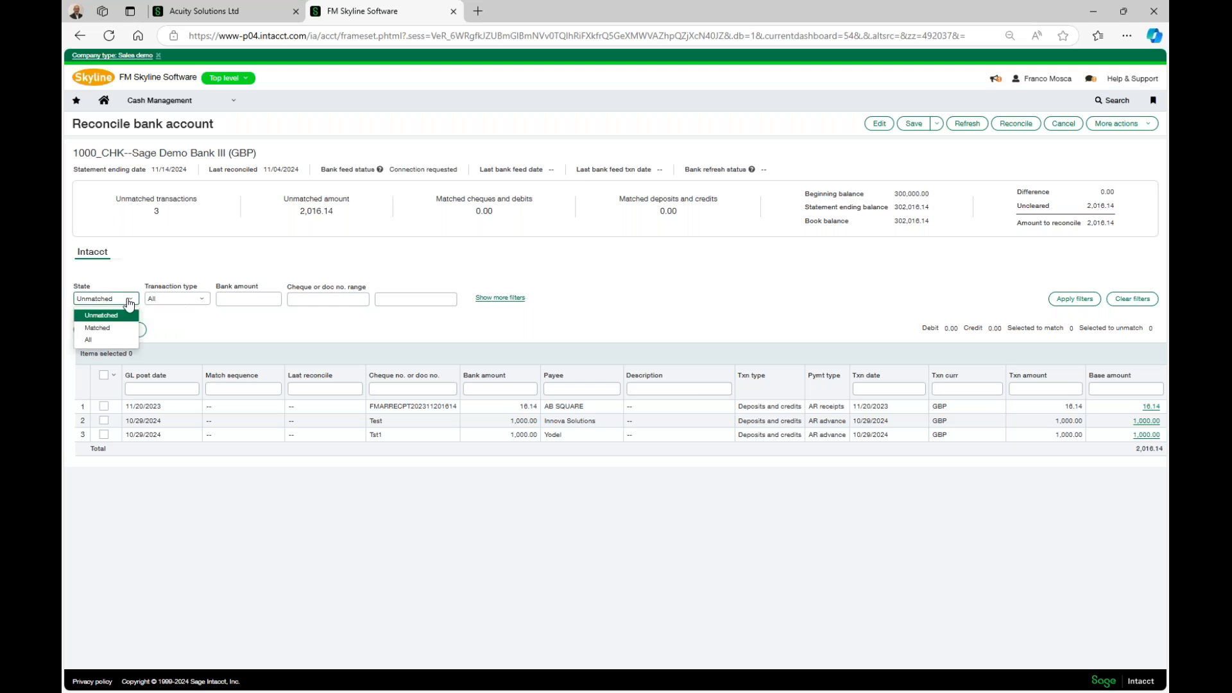
left_click(198, 257)
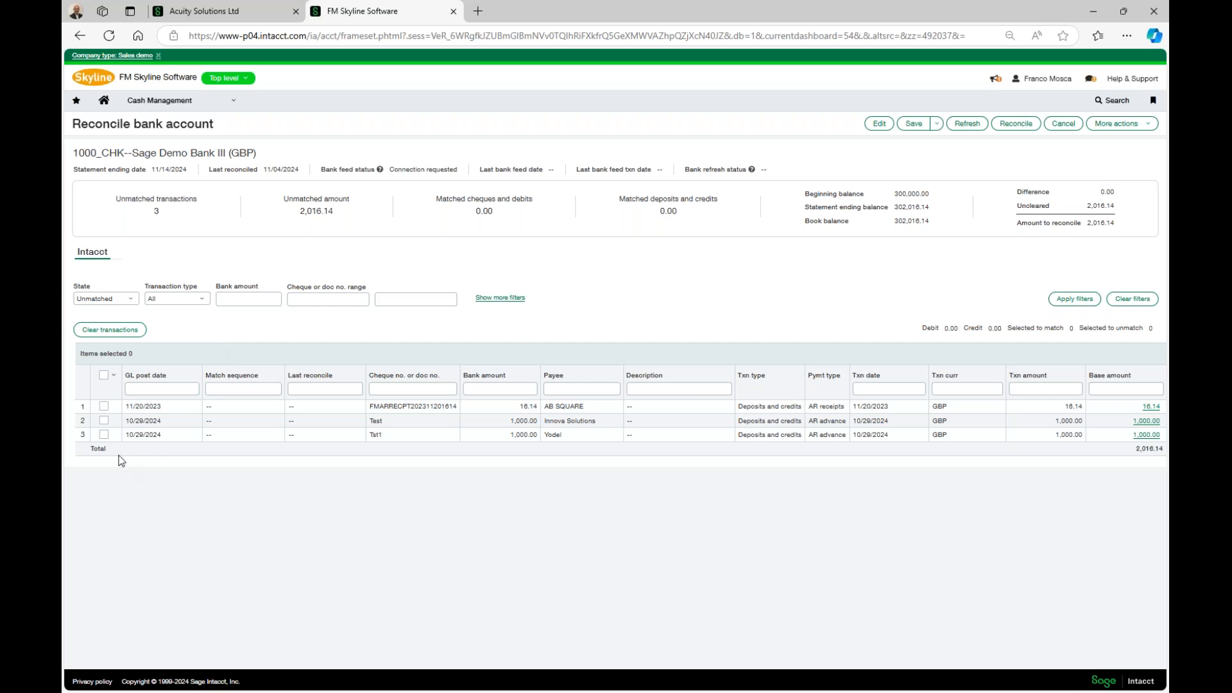
Step: Clear the AB SQUARE, Innova Solutions and Yodel transactions and reconcile the account
left_click(105, 408)
left_click(104, 421)
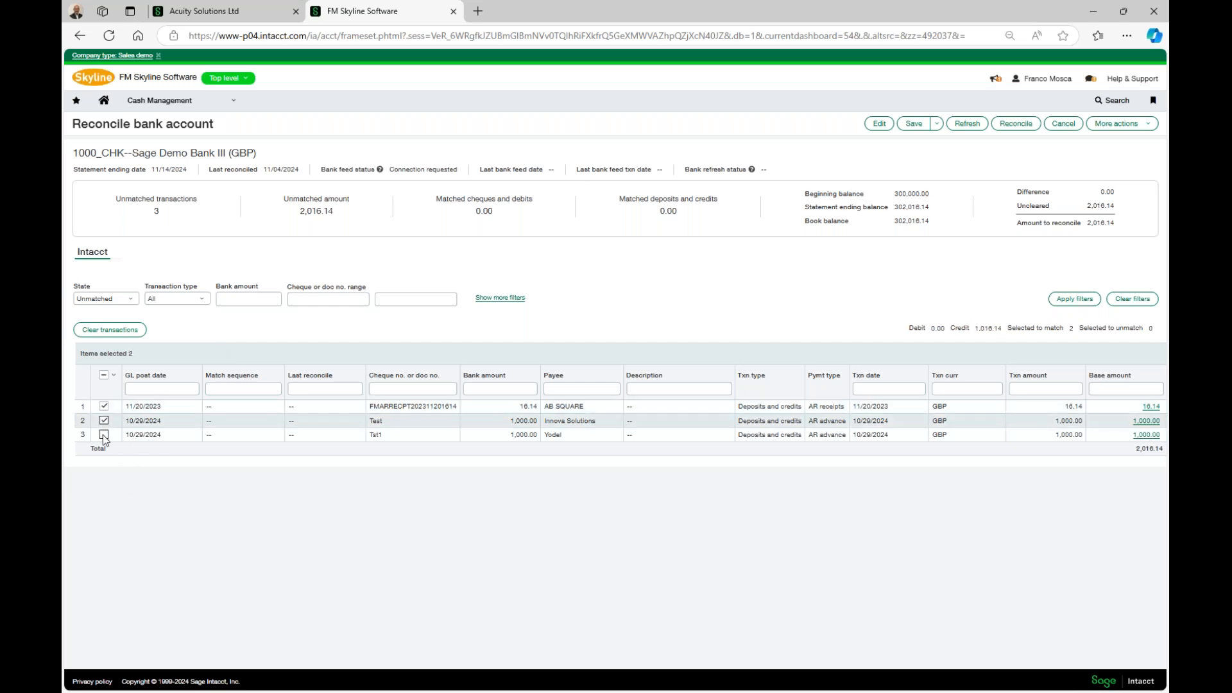
left_click(105, 435)
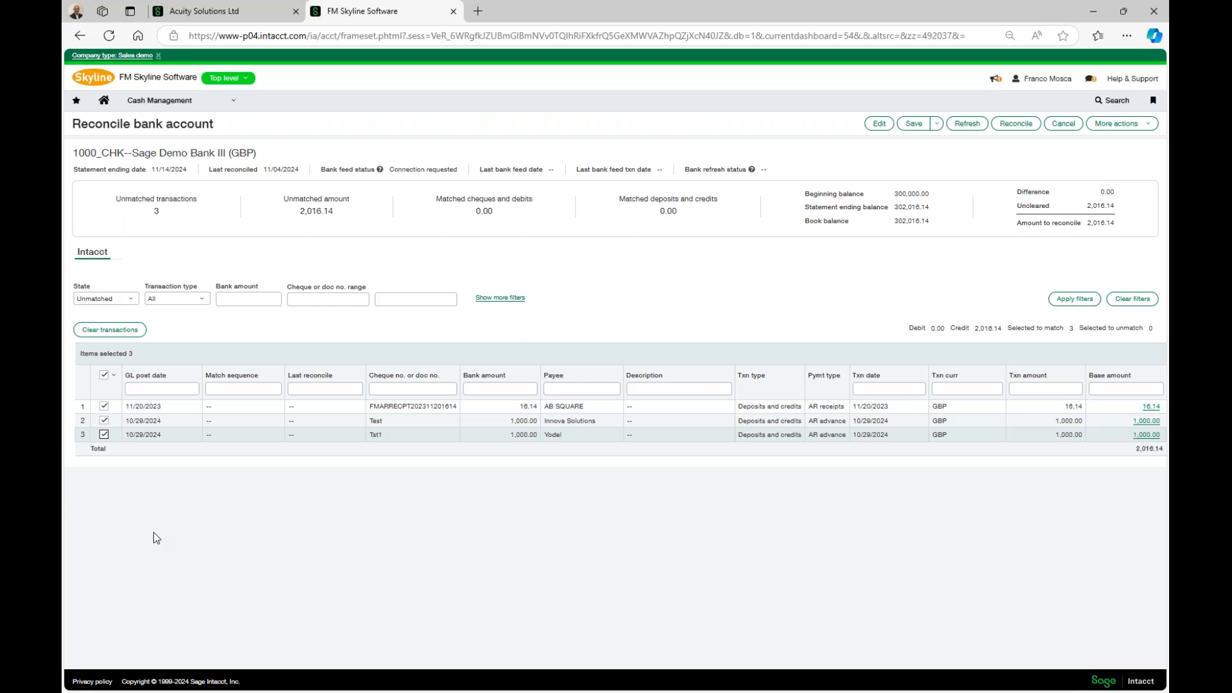
left_click(111, 332)
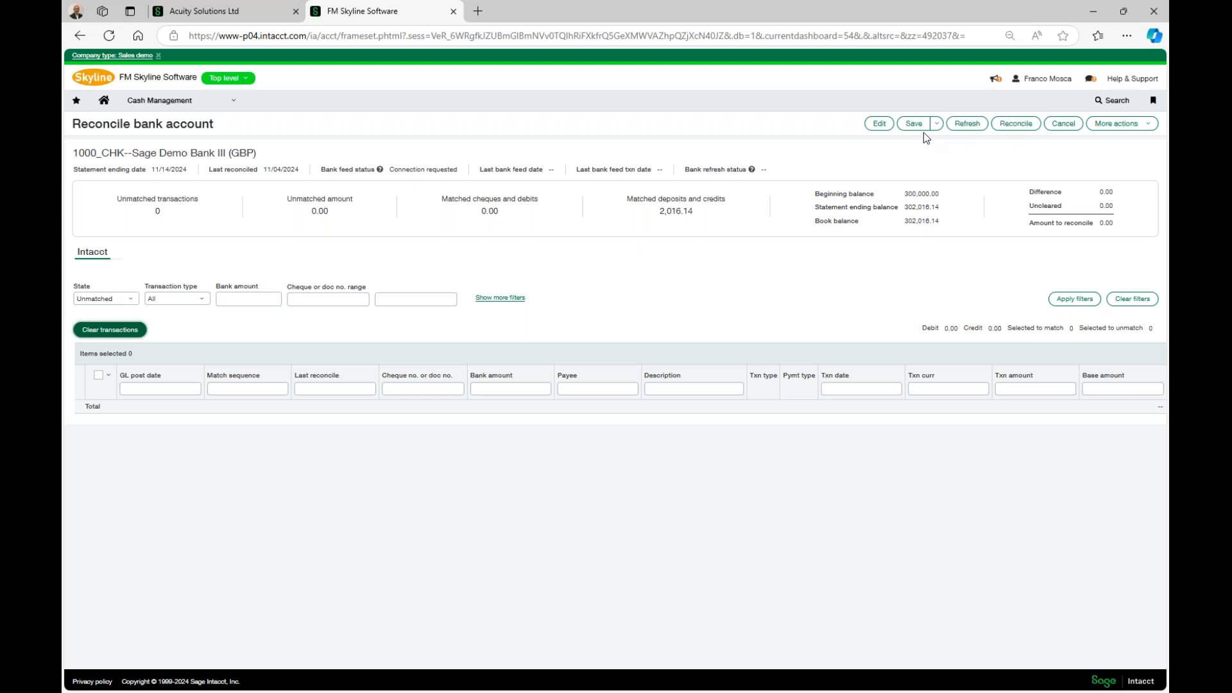
left_click(1008, 130)
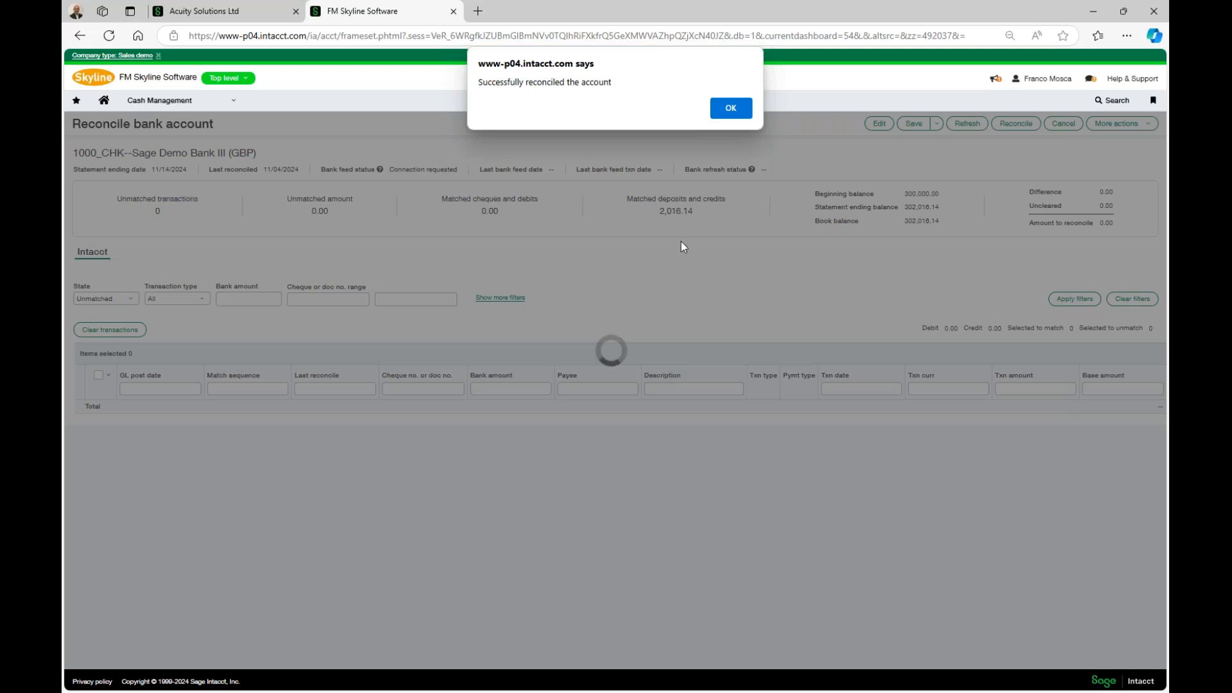
left_click(726, 110)
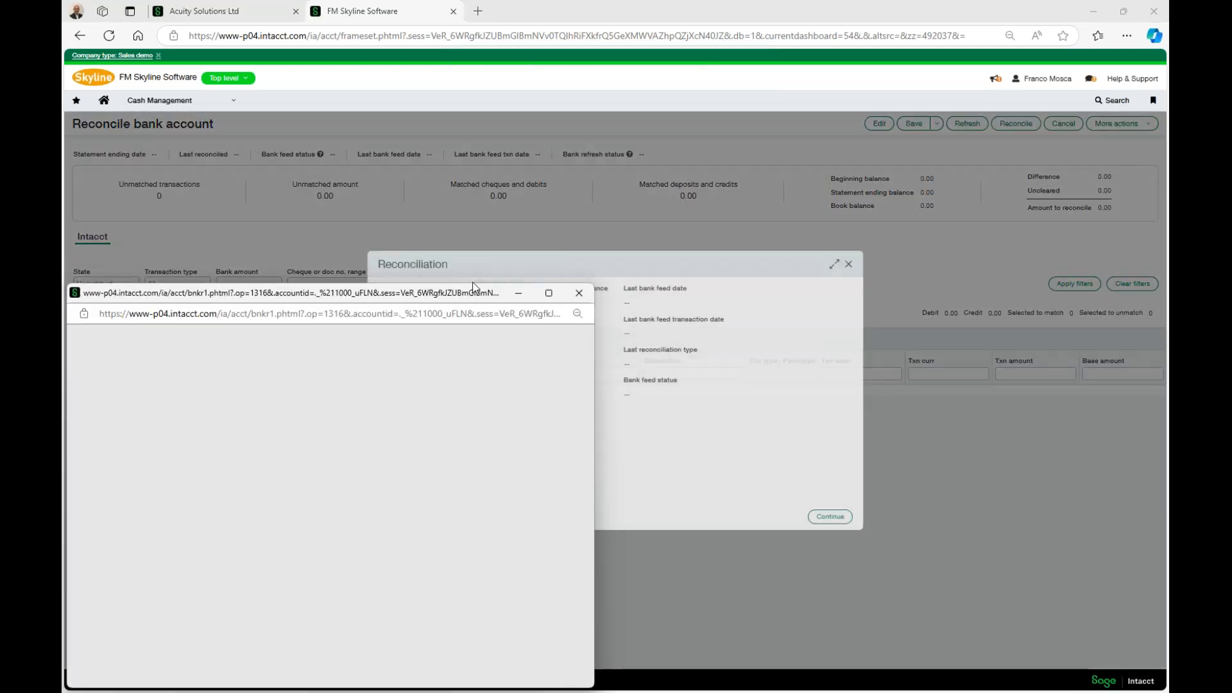
Step: Review the reconciliation report's balances, deposits and cheques, and close the report window
left_click_drag(479, 294, 639, 149)
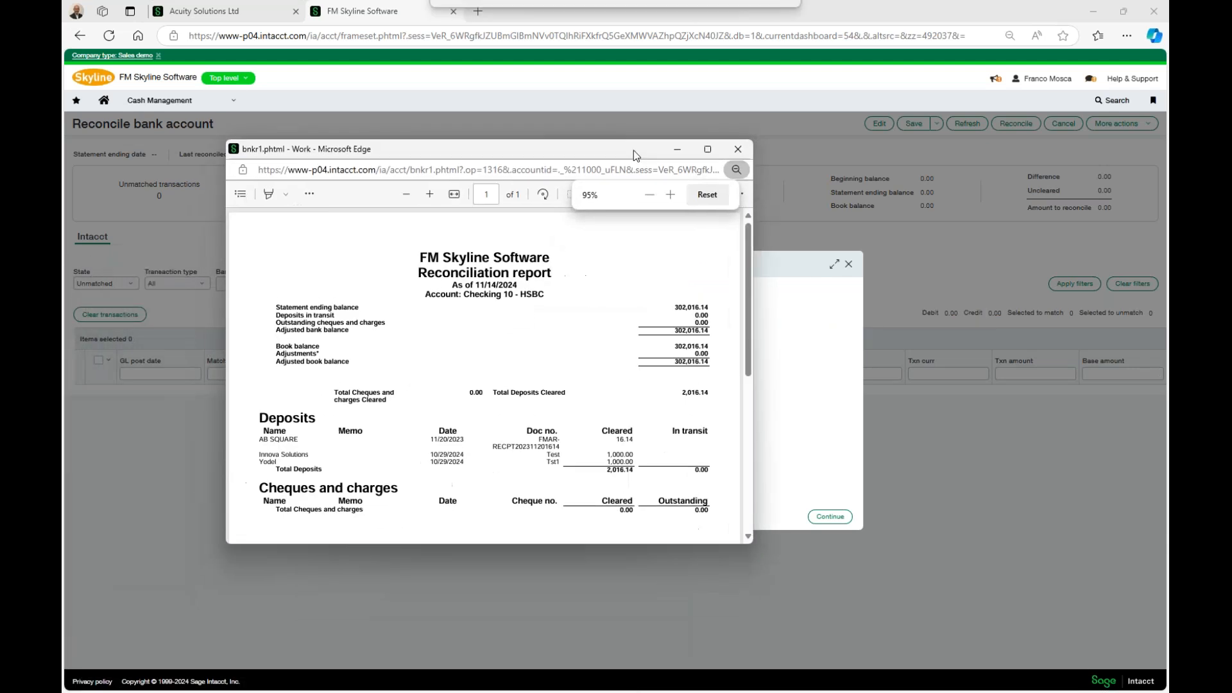
scroll(608, 363, "down", 8)
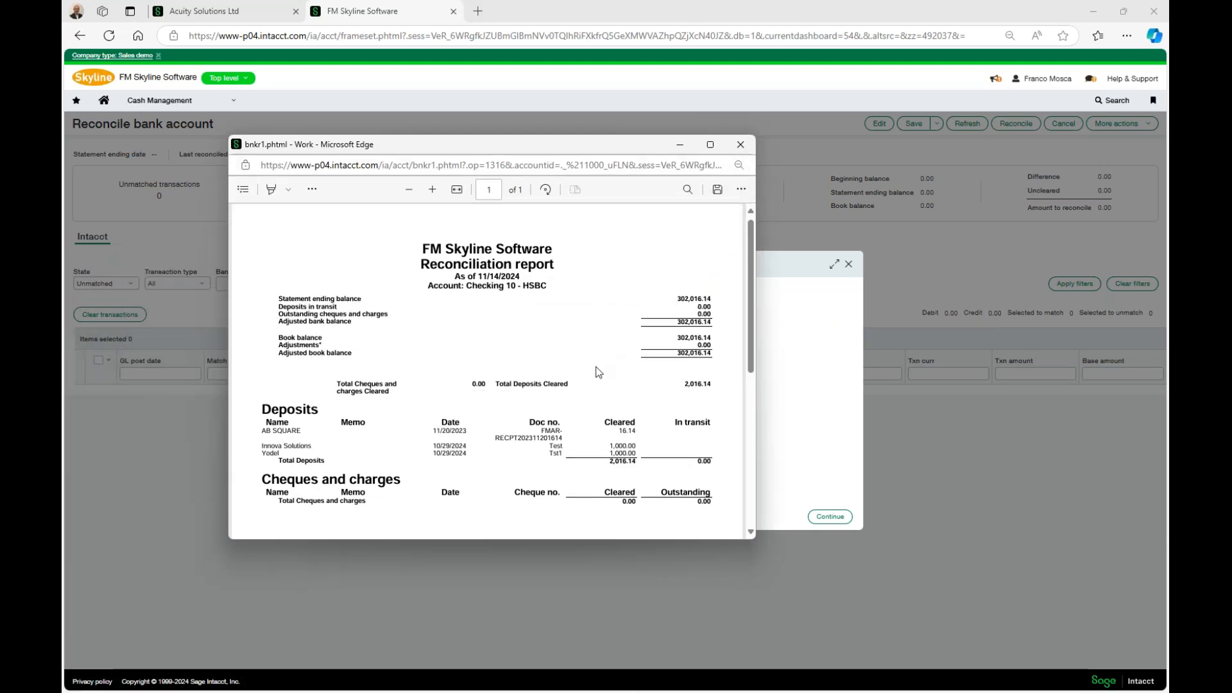
scroll(598, 374, "up", 3)
scroll(598, 373, "up", 3)
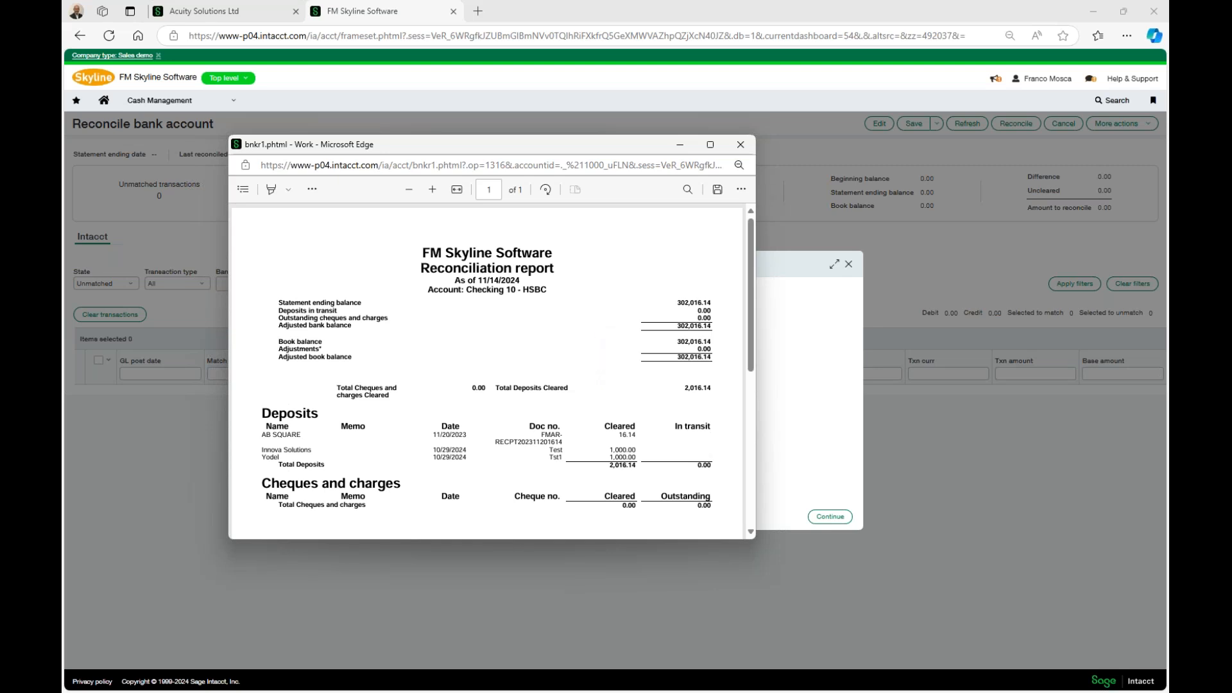
left_click(739, 144)
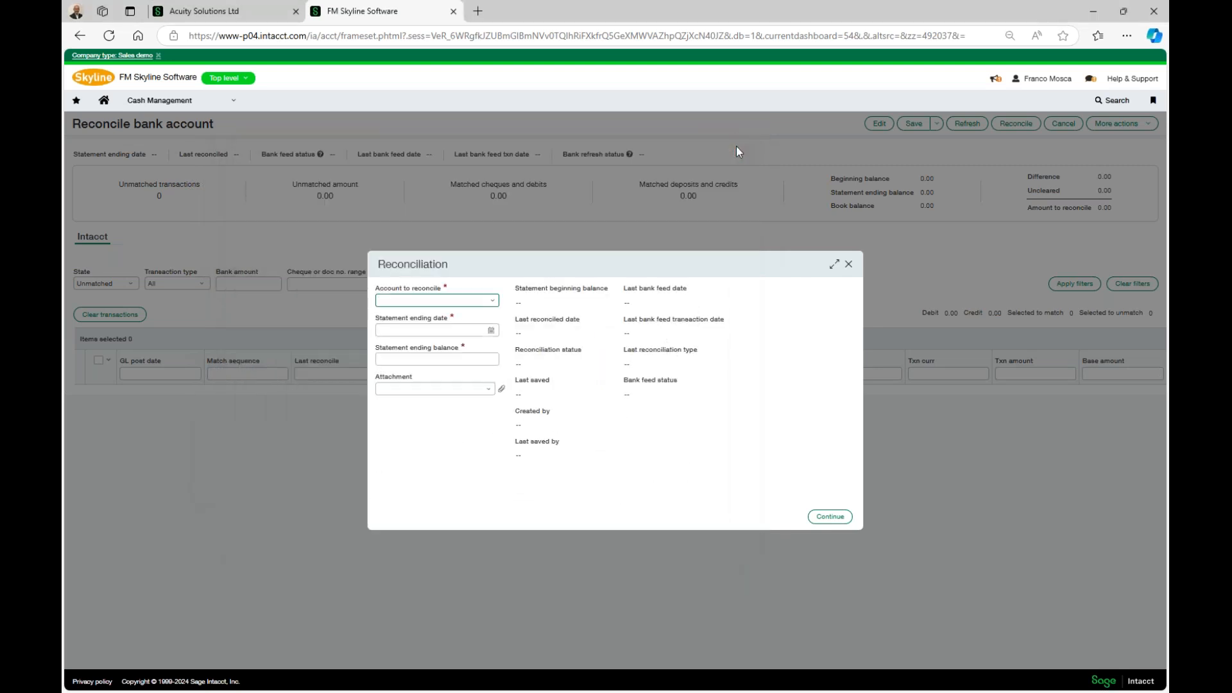
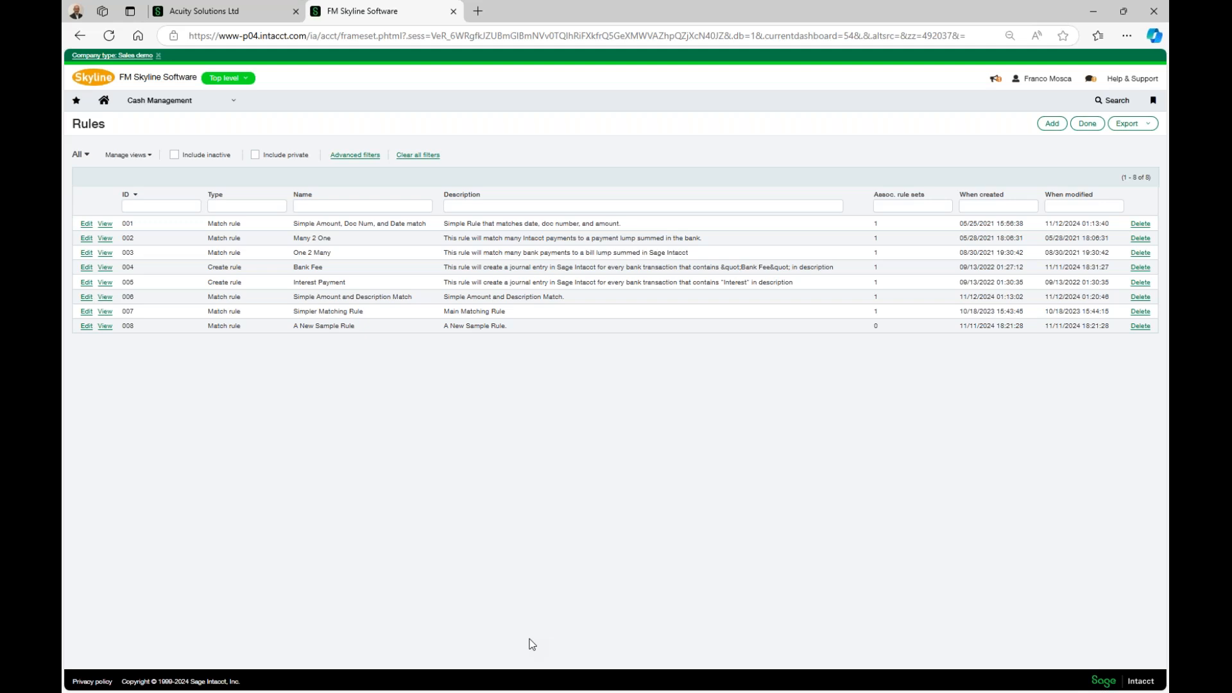
Step: Add a new match rule with ID 009 and the name "A Demo Rule"
left_click(1054, 125)
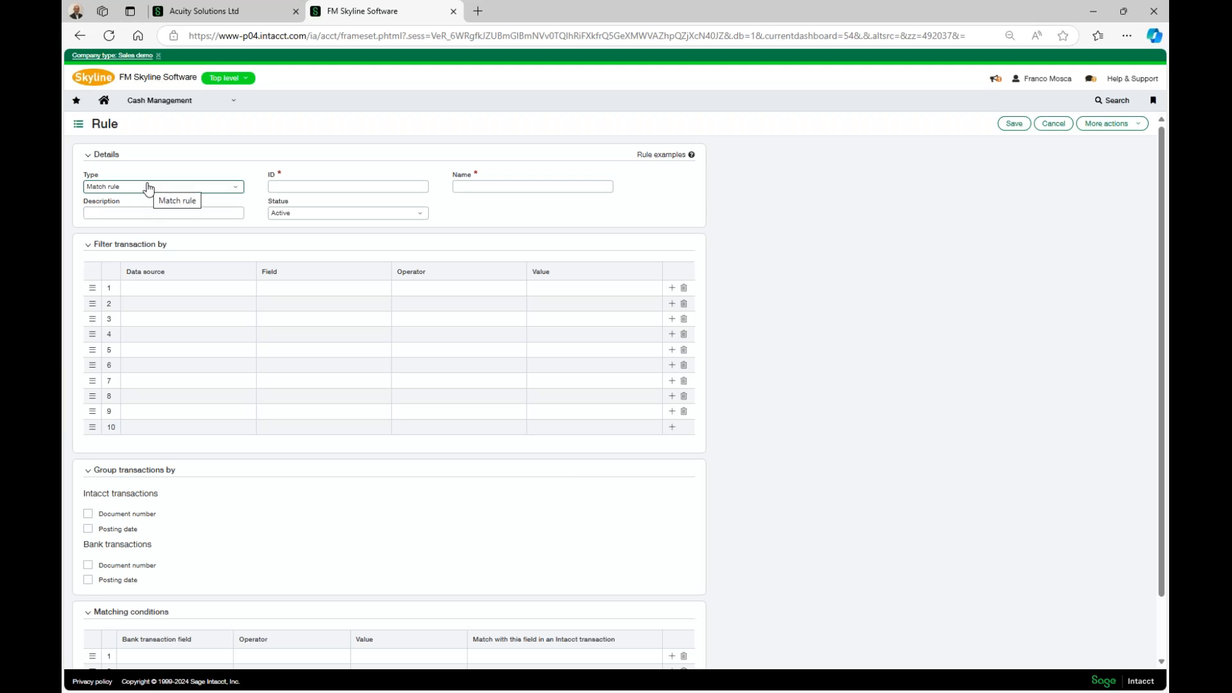
left_click(238, 192)
left_click(237, 192)
left_click(297, 186)
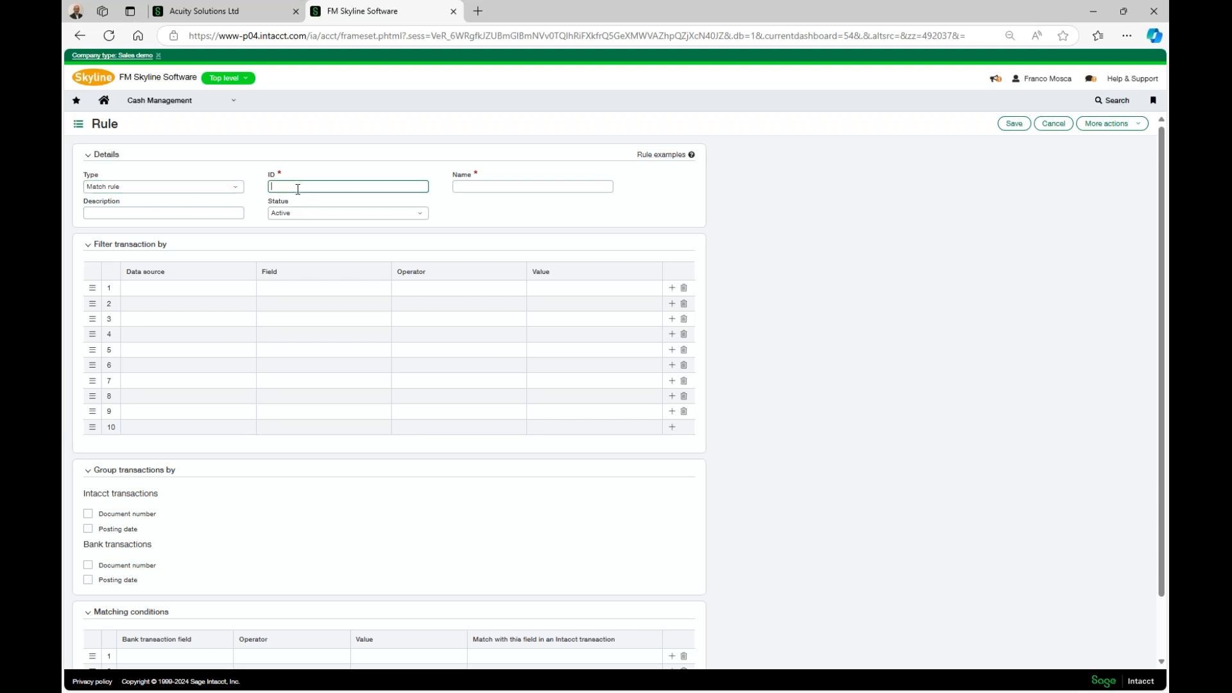
type("009")
left_click(477, 189)
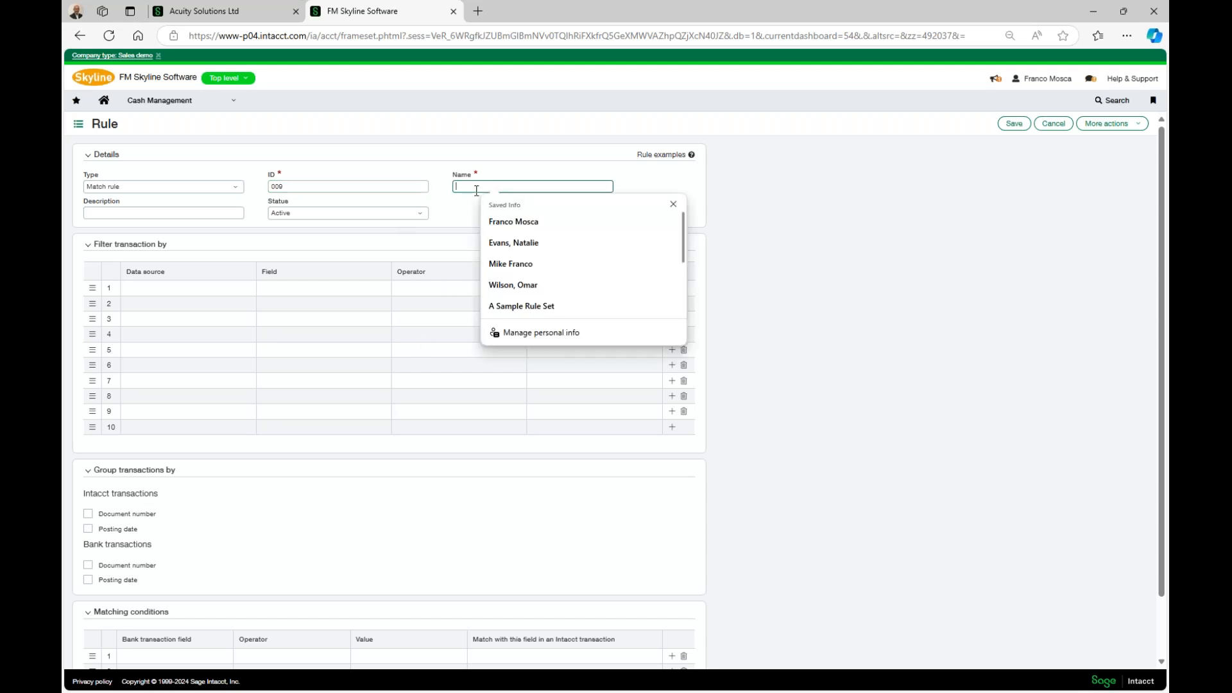
type("A Demo ")
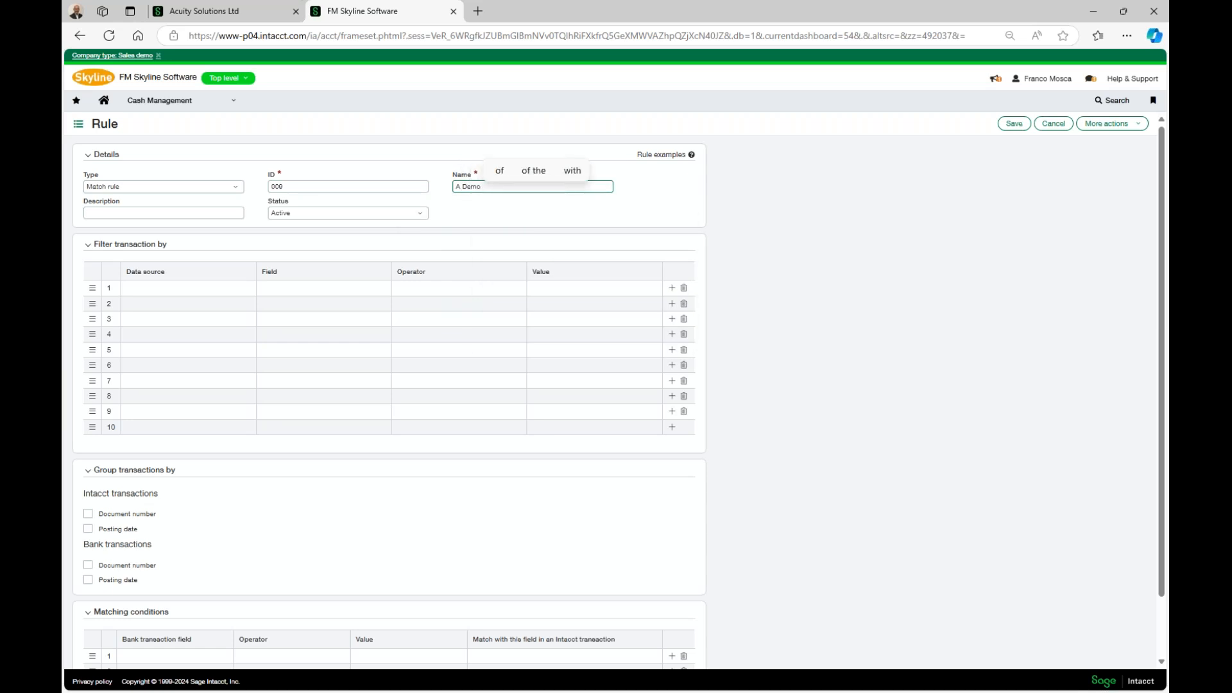
type("Rule")
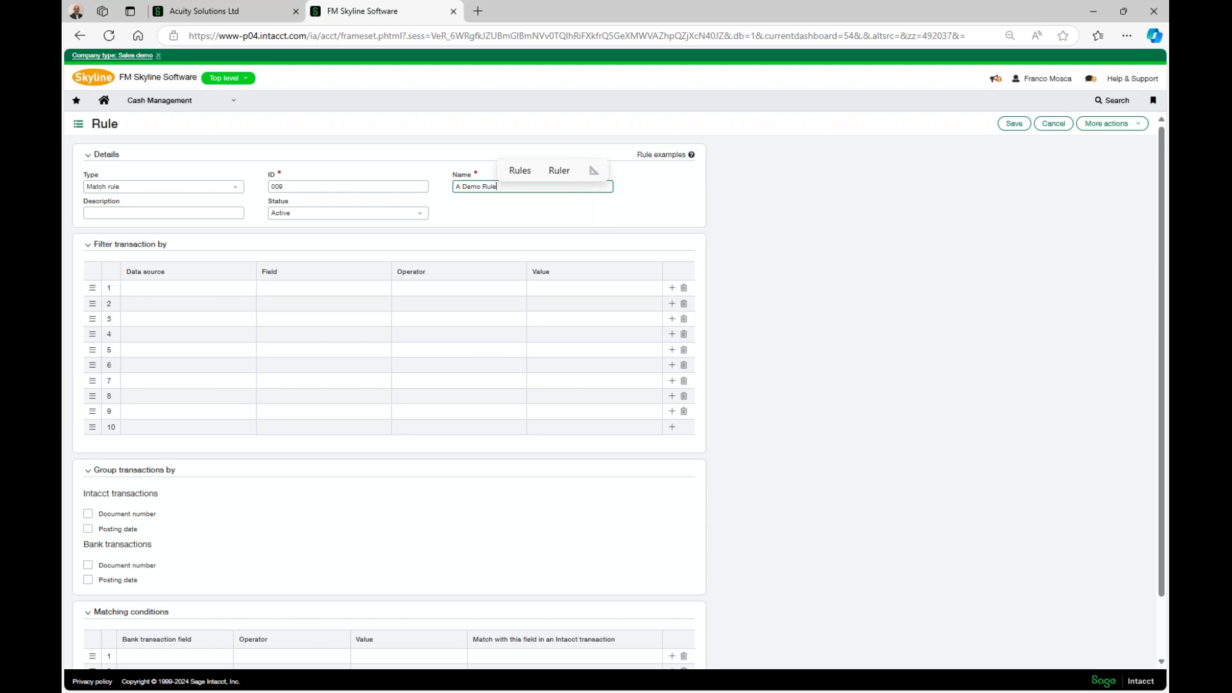
Step: Copy the rule's name "A Demo Rule" into its description
key("ctrl+a")
key("ctrl+c")
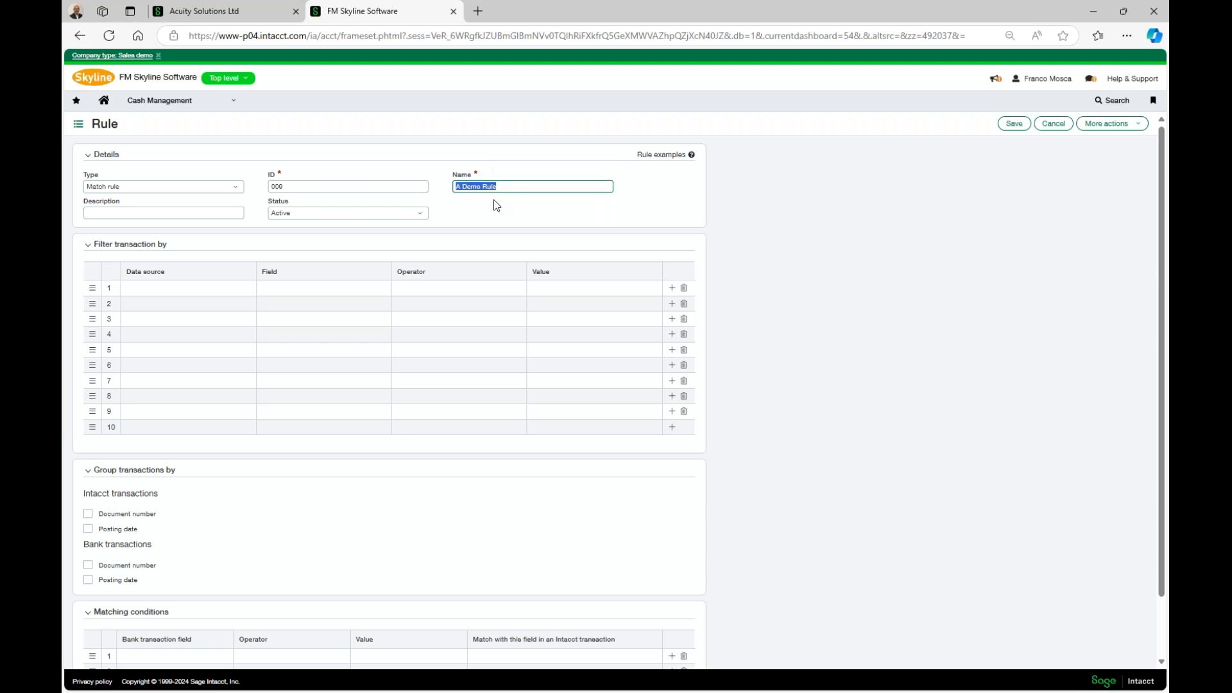
left_click(496, 206)
left_click(227, 209)
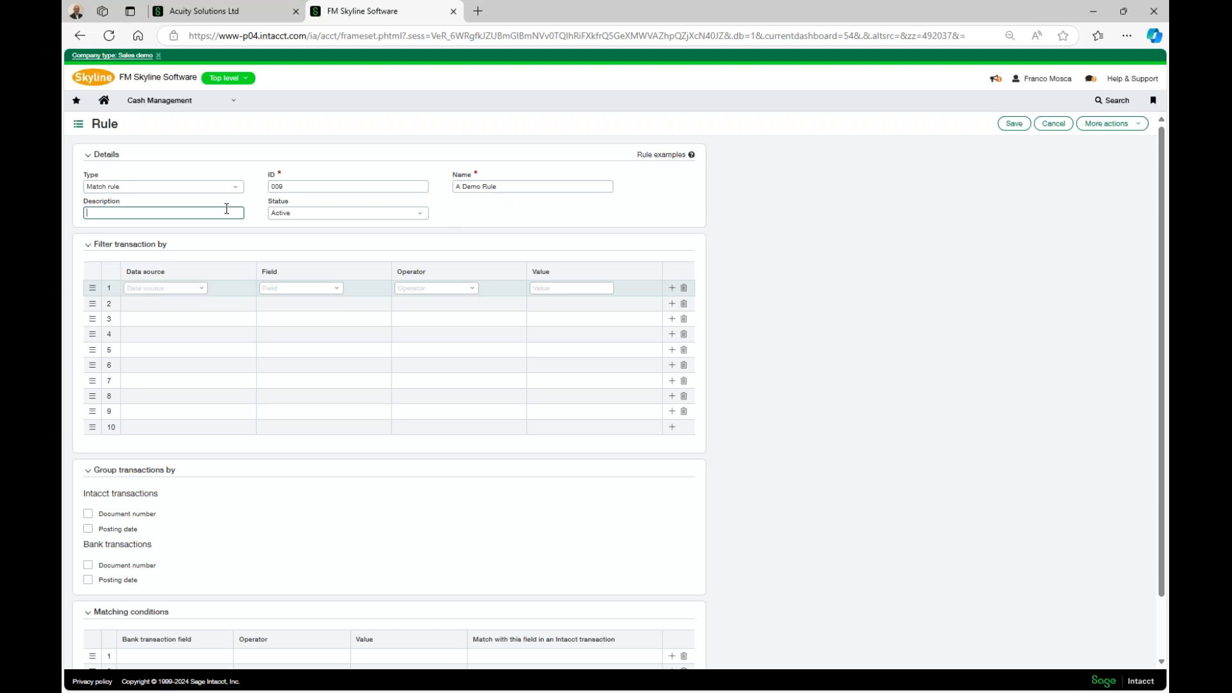
key("ctrl+v")
key("Tab")
Step: Add a first matching condition where the bank transaction's Amount Equals the Intacct transaction's Amount
scroll(390, 560, "down", 2)
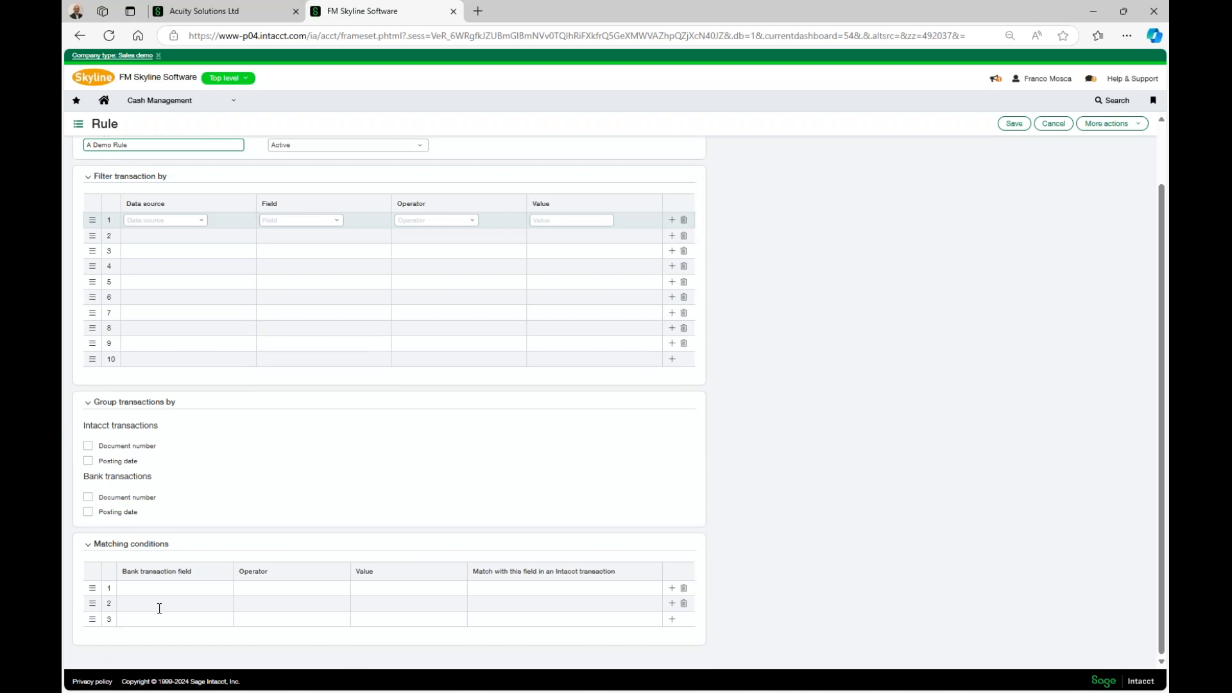
left_click(165, 588)
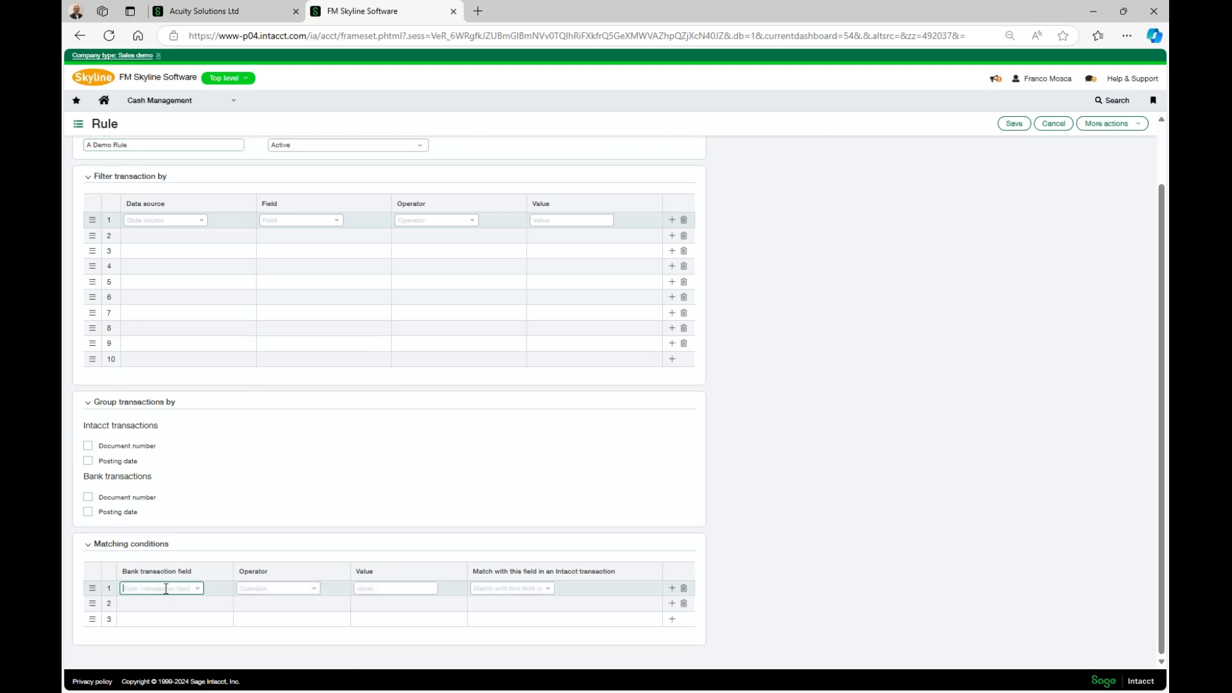
left_click(198, 590)
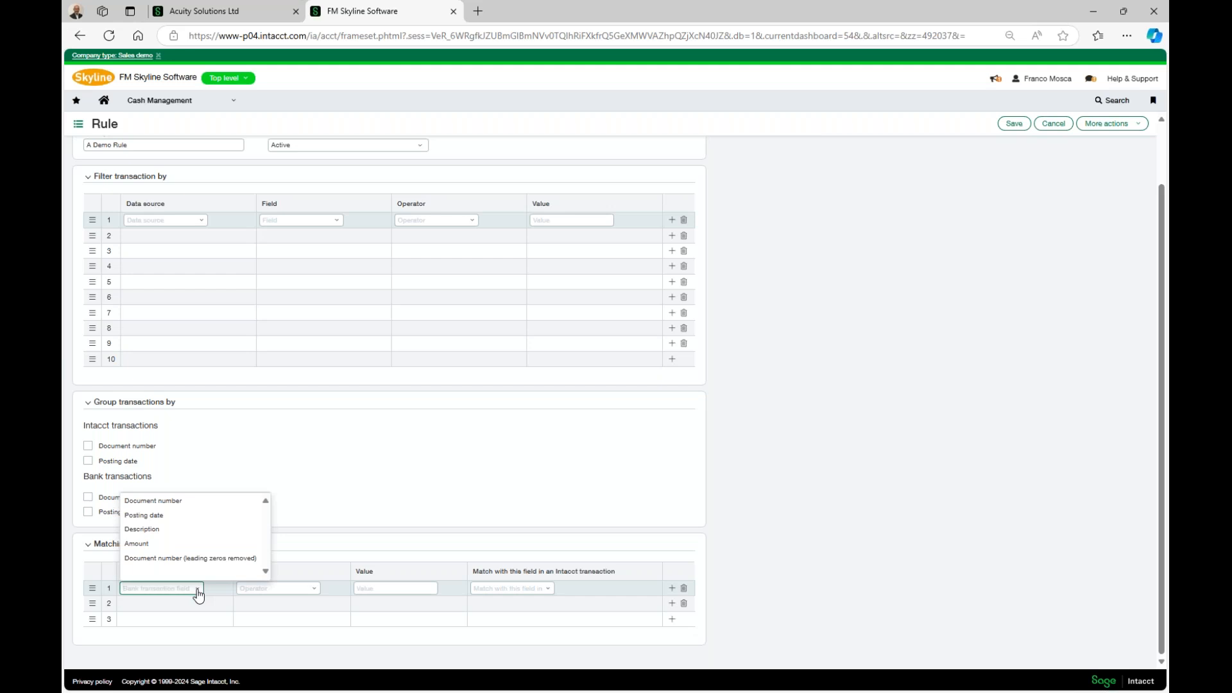
left_click(152, 545)
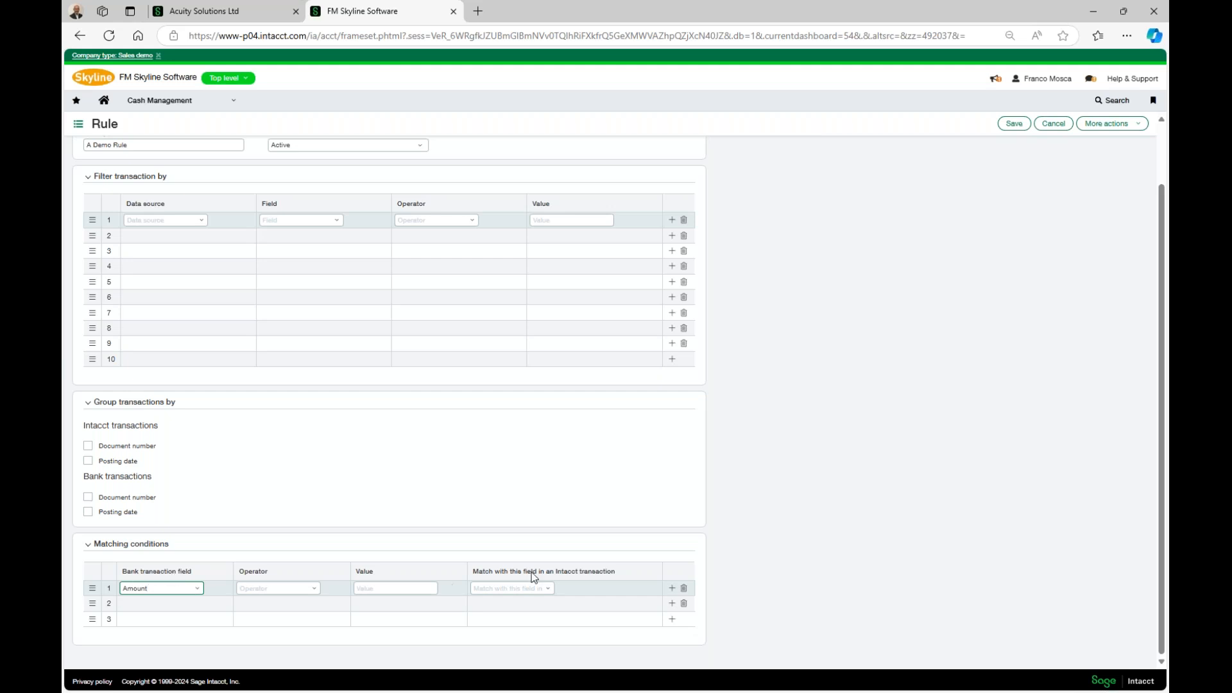
left_click(309, 590)
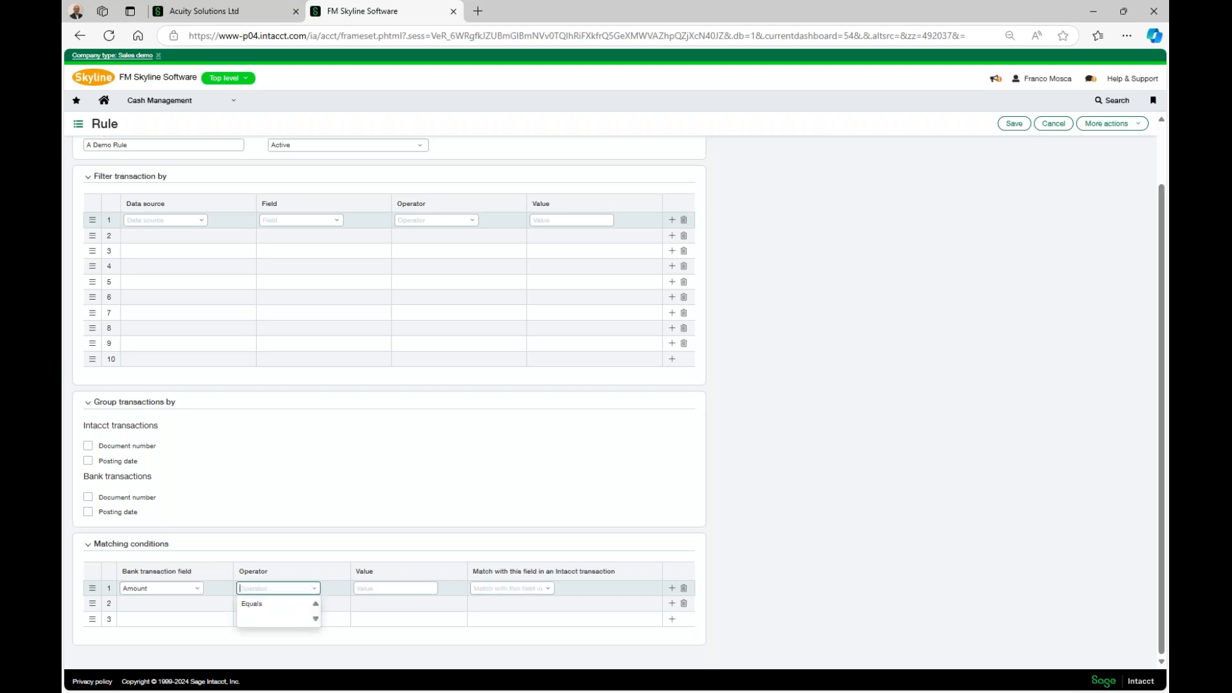
left_click(301, 606)
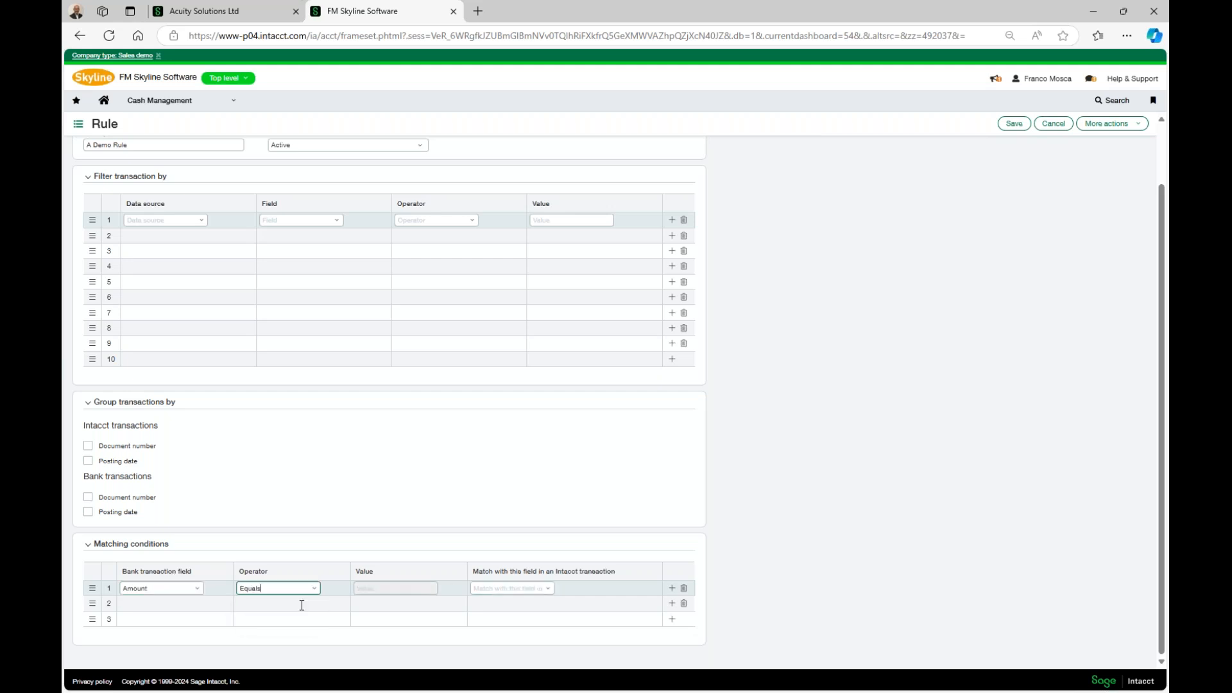
left_click(545, 589)
left_click(505, 565)
Step: Add a second matching condition where the bank transaction's Posting date Equals the Intacct transaction's Posting date, and save the rule
left_click(204, 606)
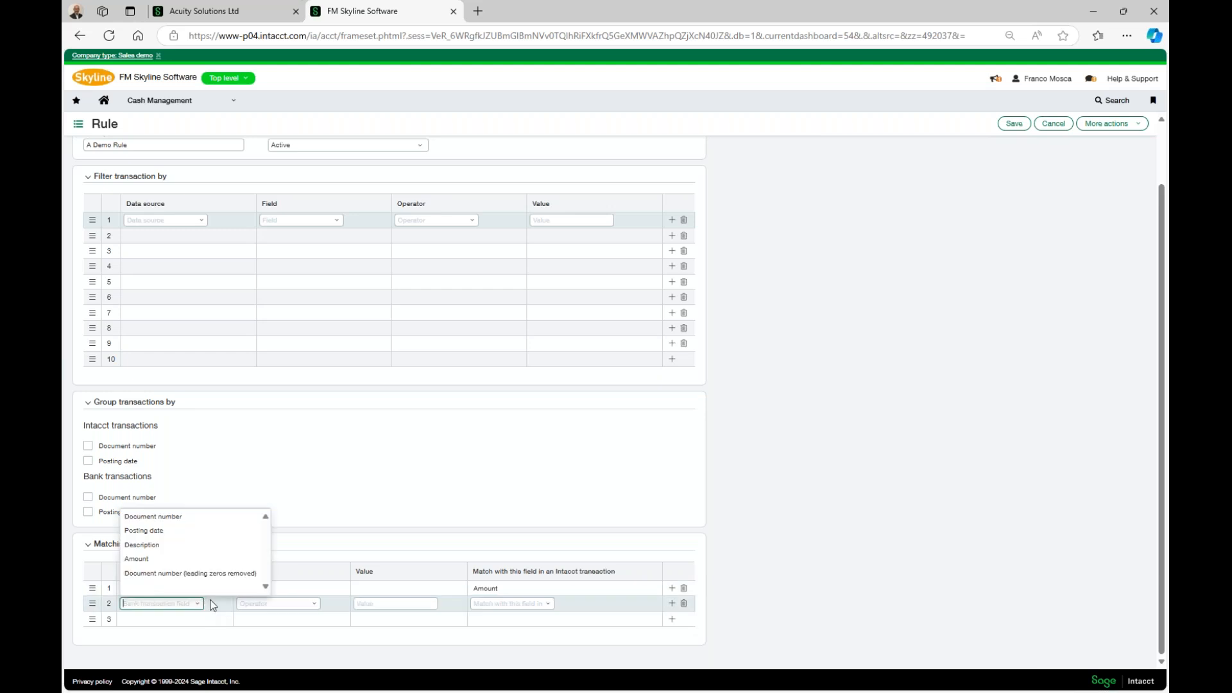
left_click(163, 534)
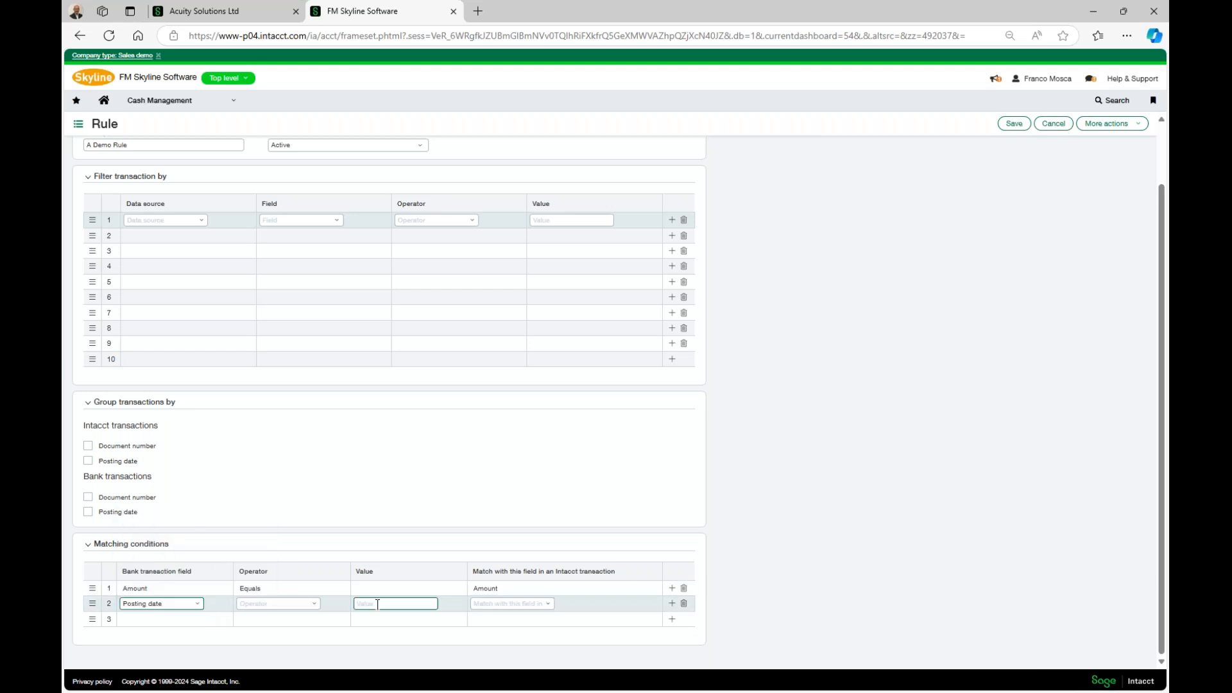
left_click(314, 606)
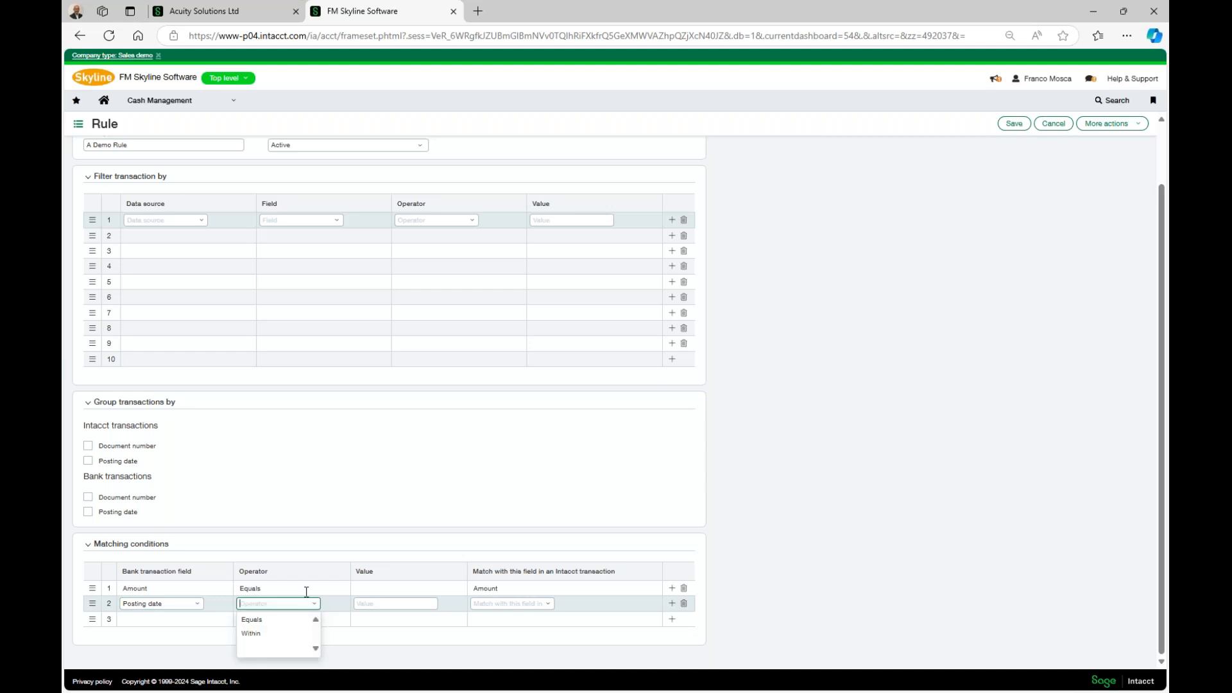
left_click(276, 617)
key("Tab")
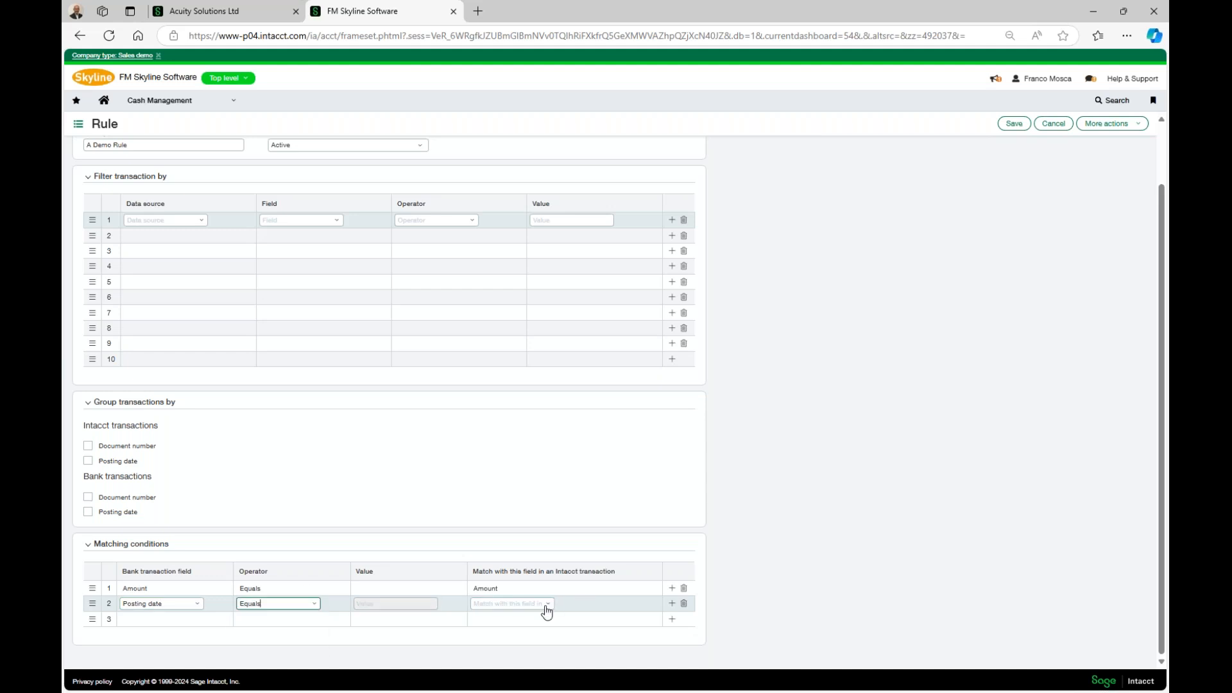
left_click(547, 603)
left_click(504, 573)
left_click(547, 606)
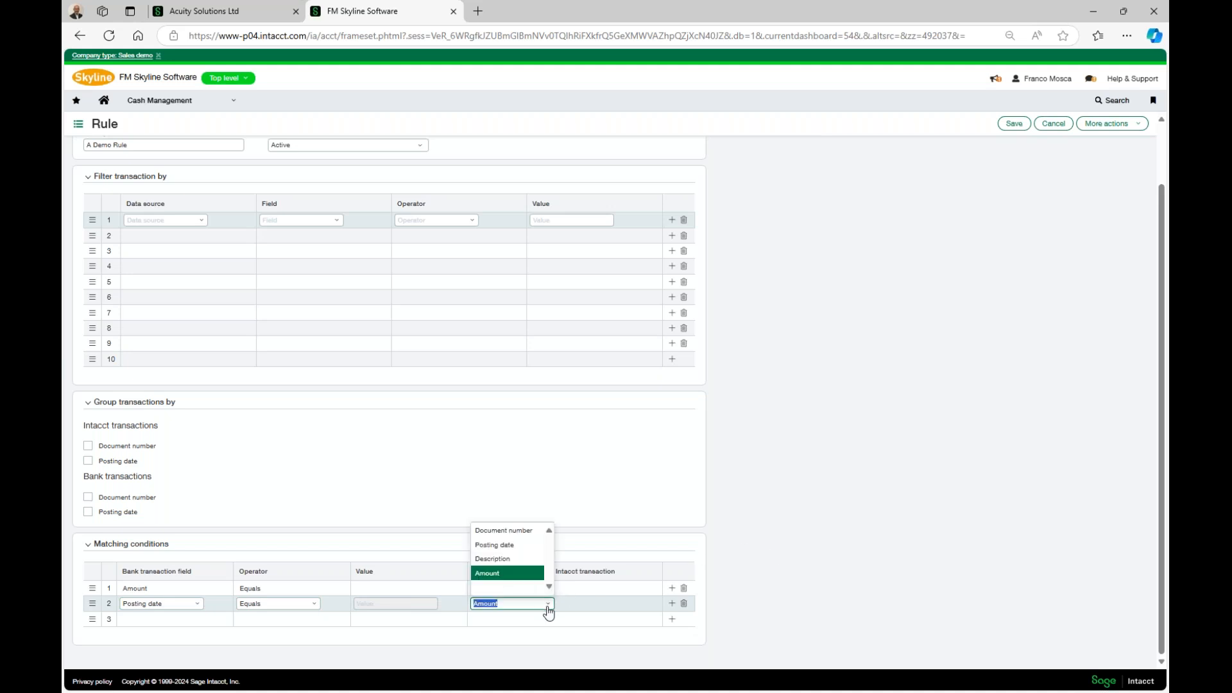
left_click(504, 545)
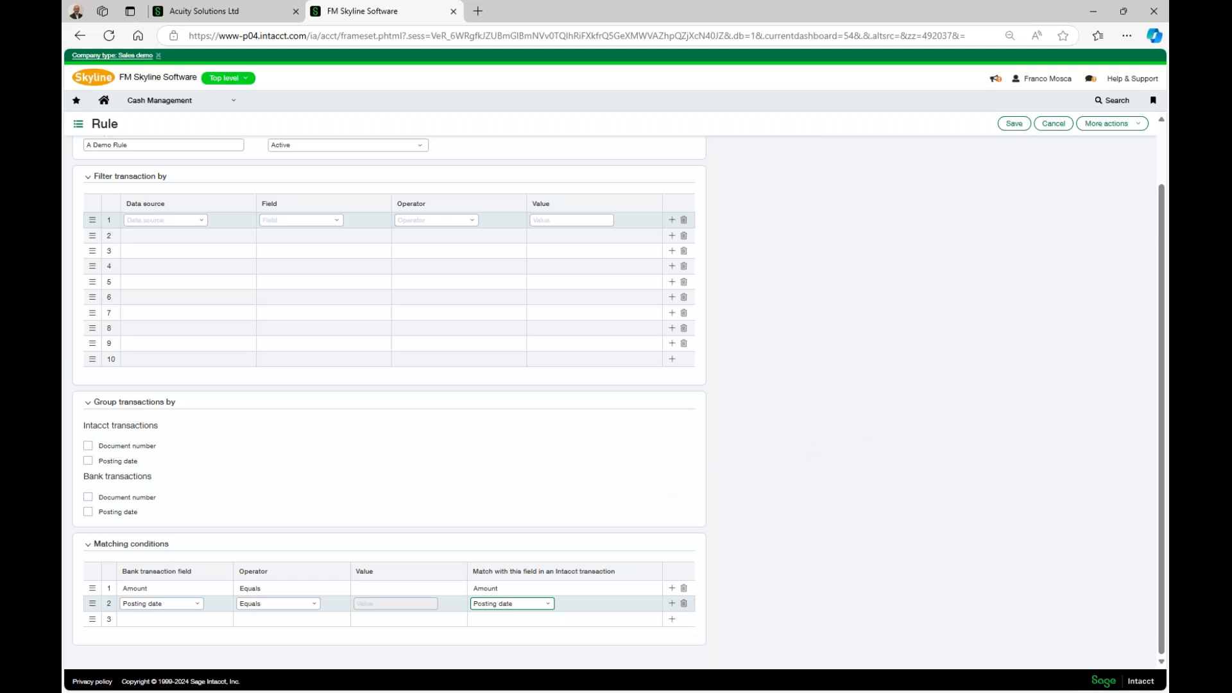
left_click(1013, 125)
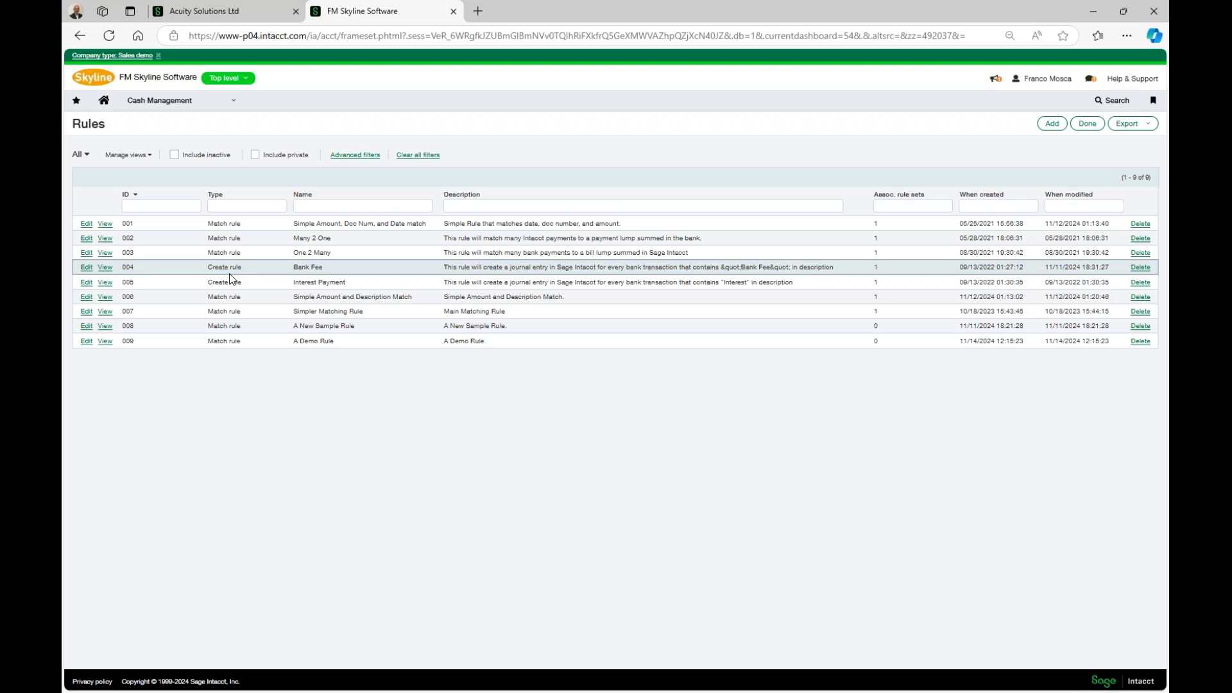
Step: Edit the Bank Fee create rule so its posting date filter is greater than 11/01/2024
left_click(87, 267)
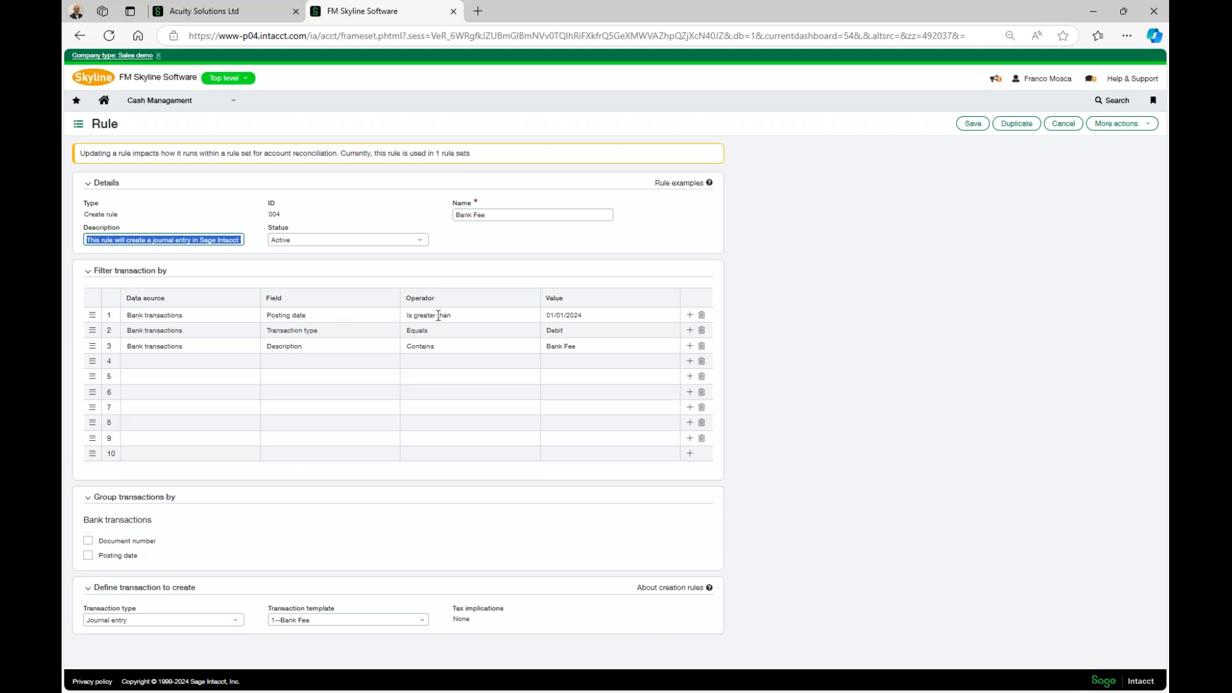
left_click(554, 316)
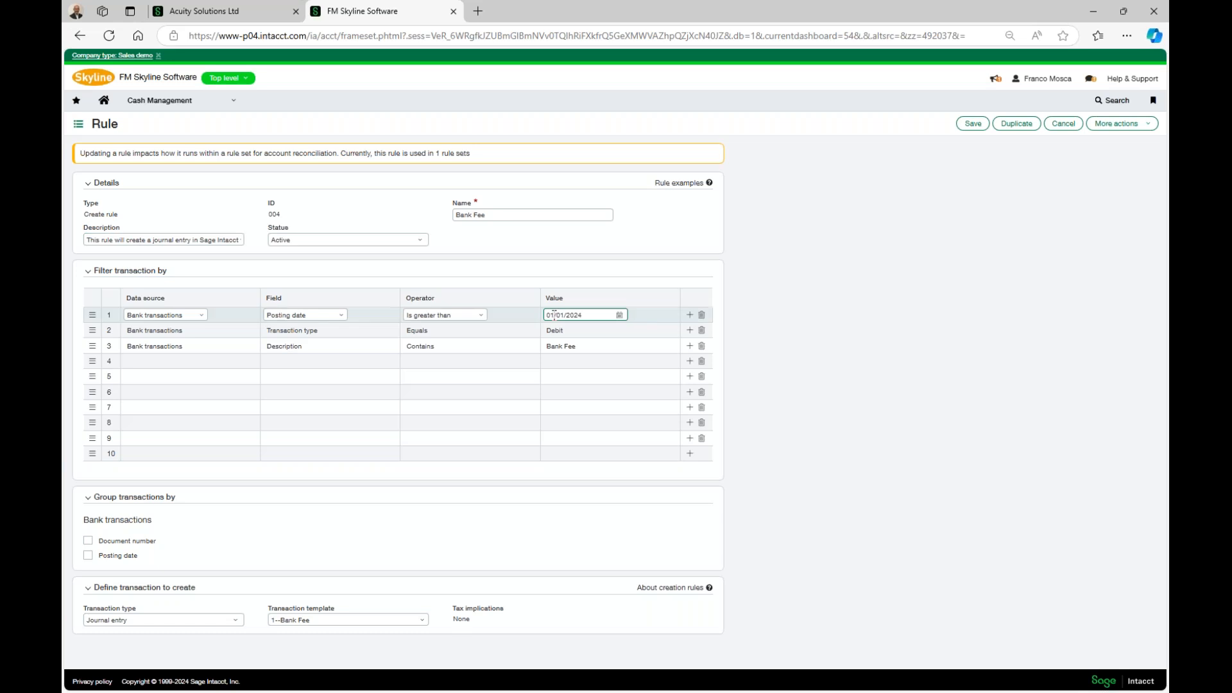
left_click_drag(554, 315, 546, 316)
type("11")
key("ctrl")
Step: Examine the Bank Fee journal entry template's offset account, department and location, and close the template view
left_click(425, 622)
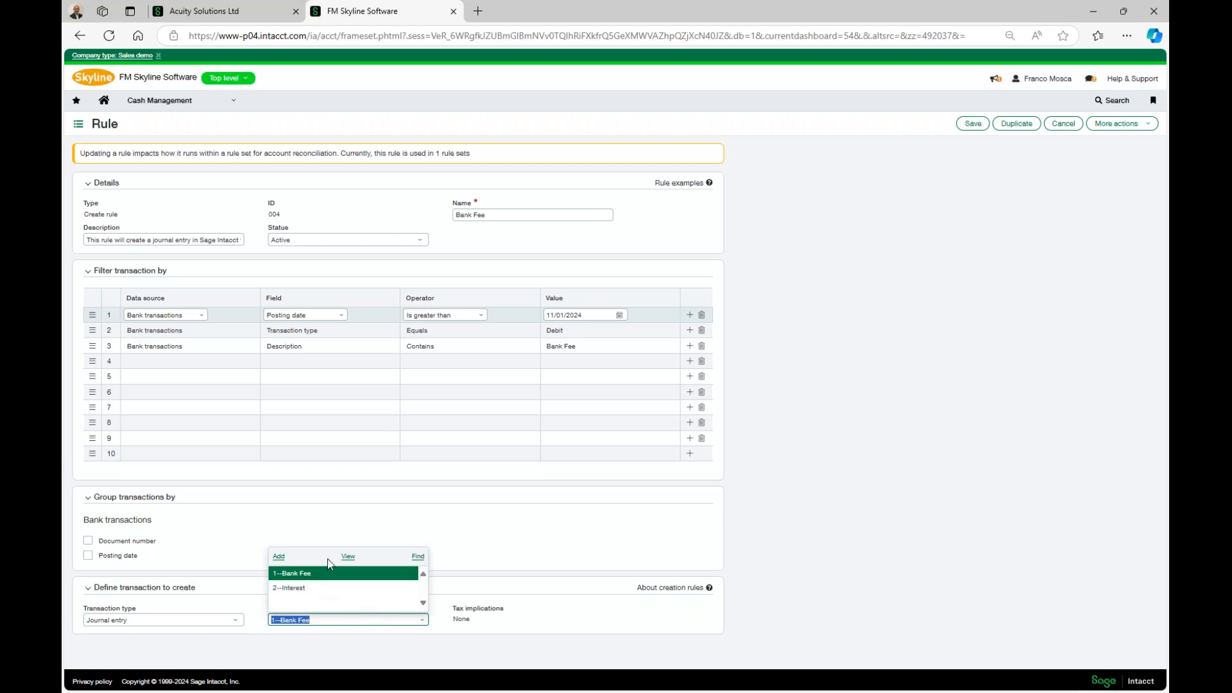
left_click(347, 556)
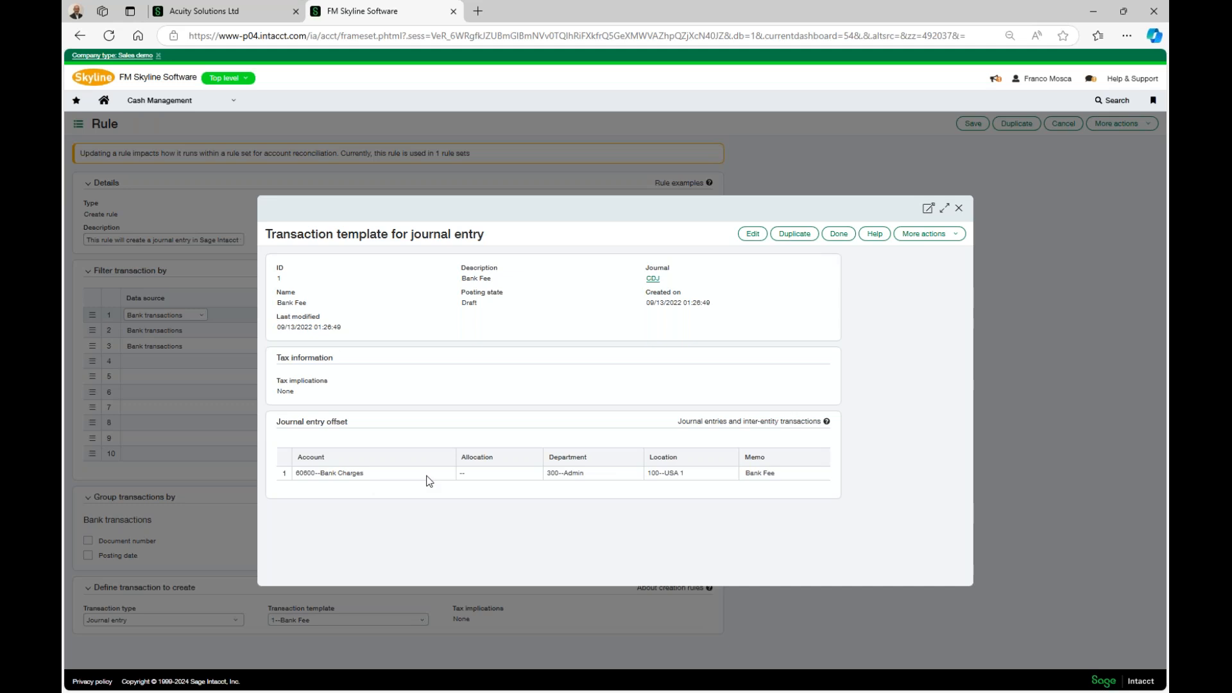
left_click(338, 478)
left_click(959, 210)
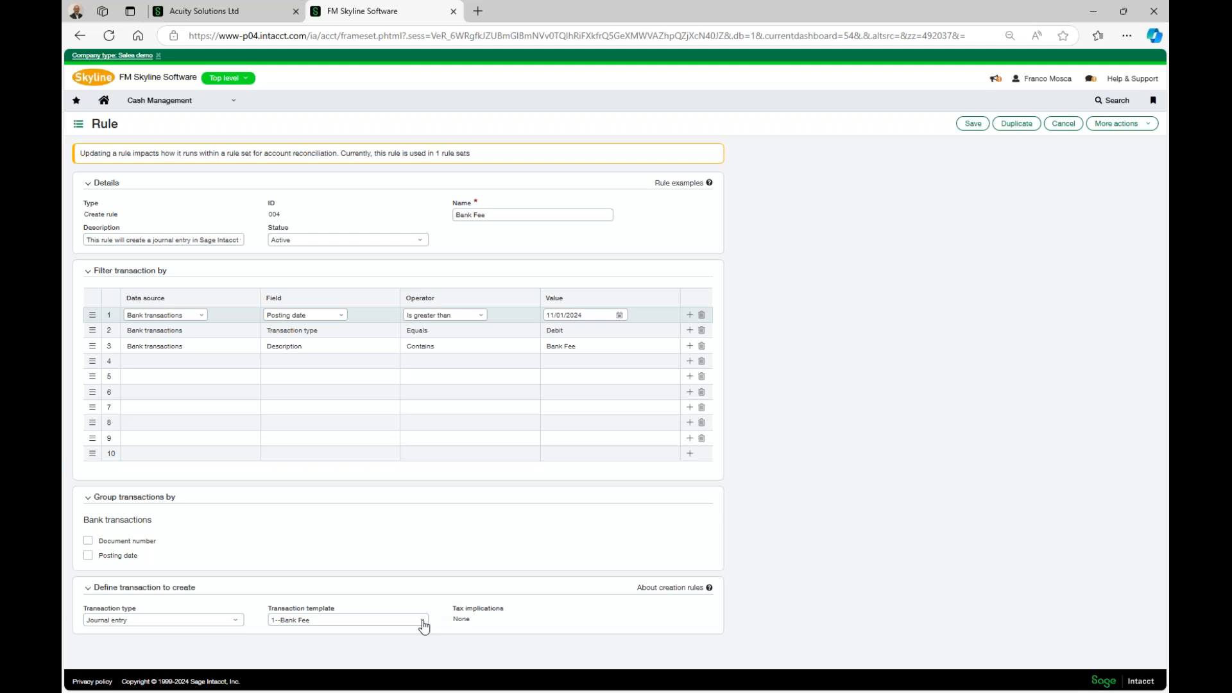
left_click(423, 621)
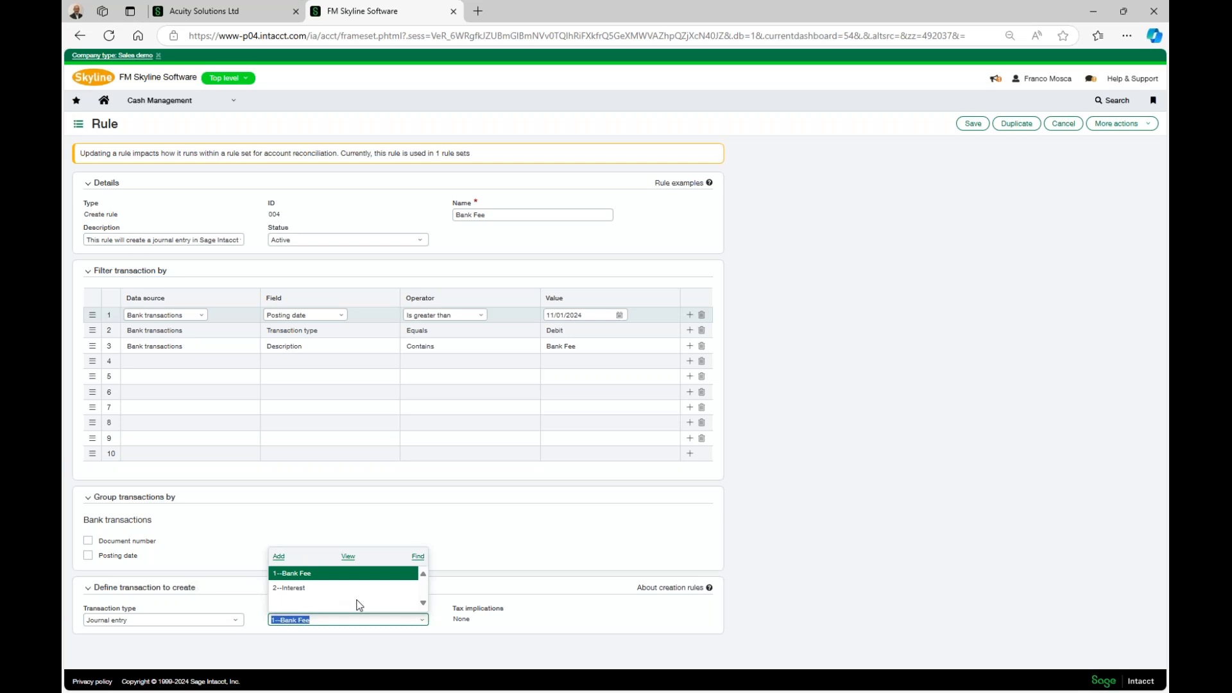
left_click(1015, 354)
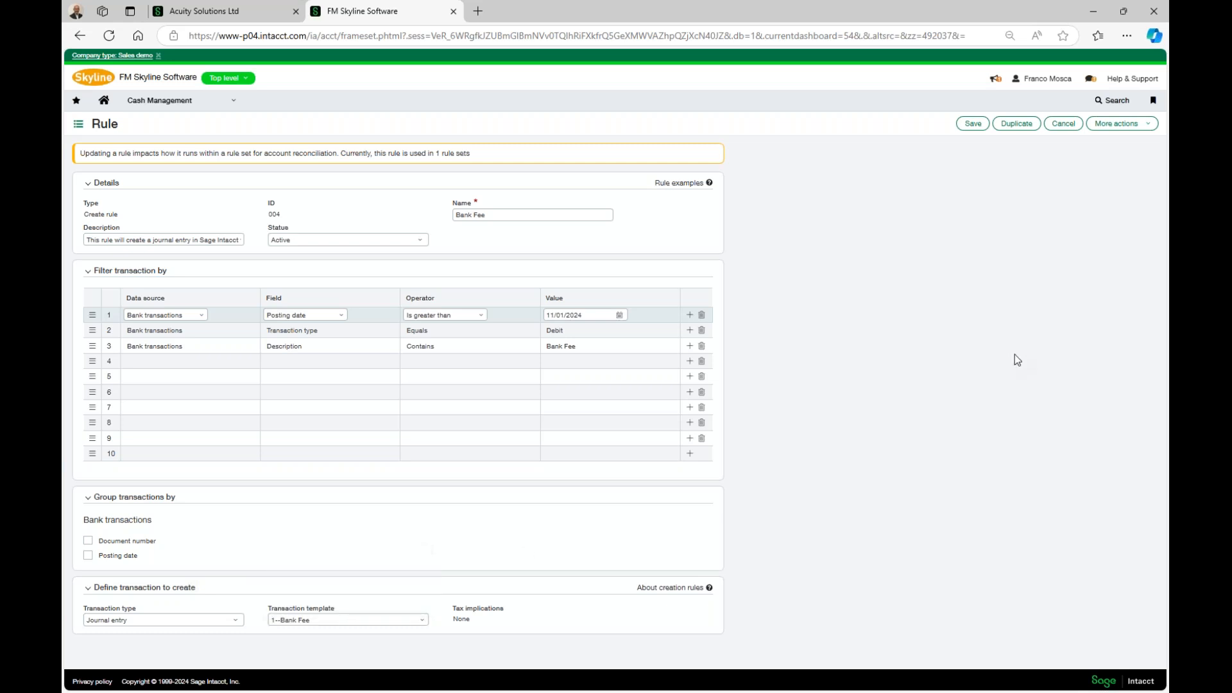
Step: Save the Bank Fee rule and leave the rules list
left_click(974, 124)
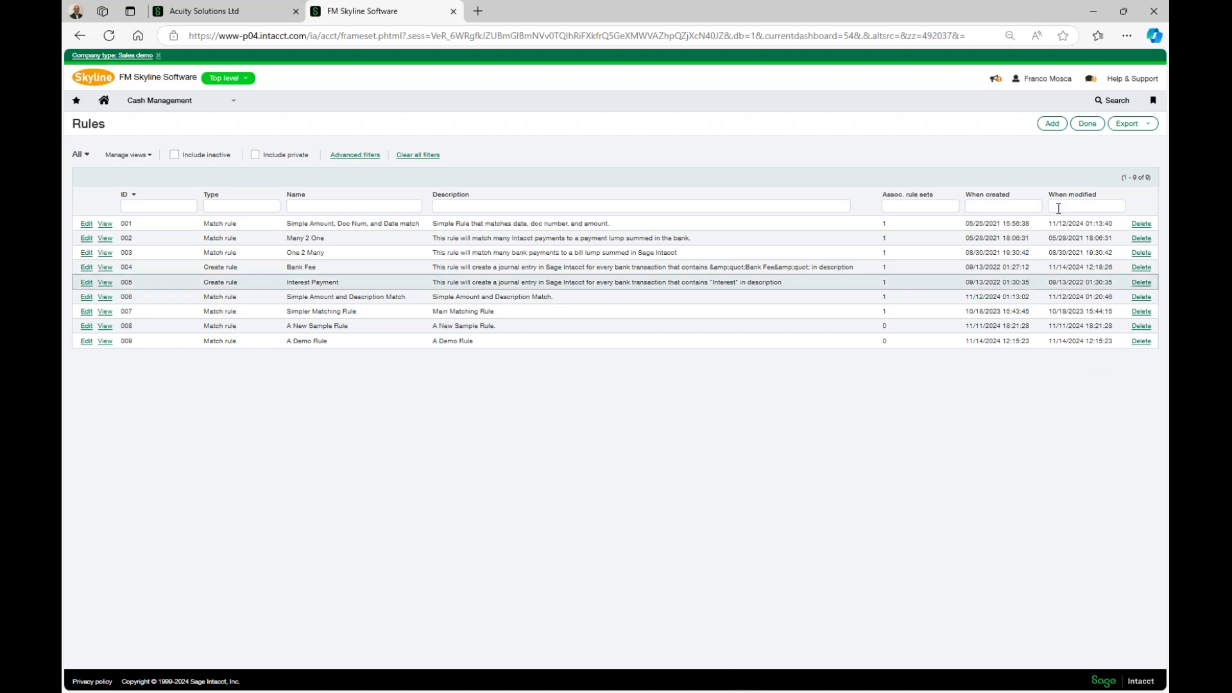
left_click(1086, 125)
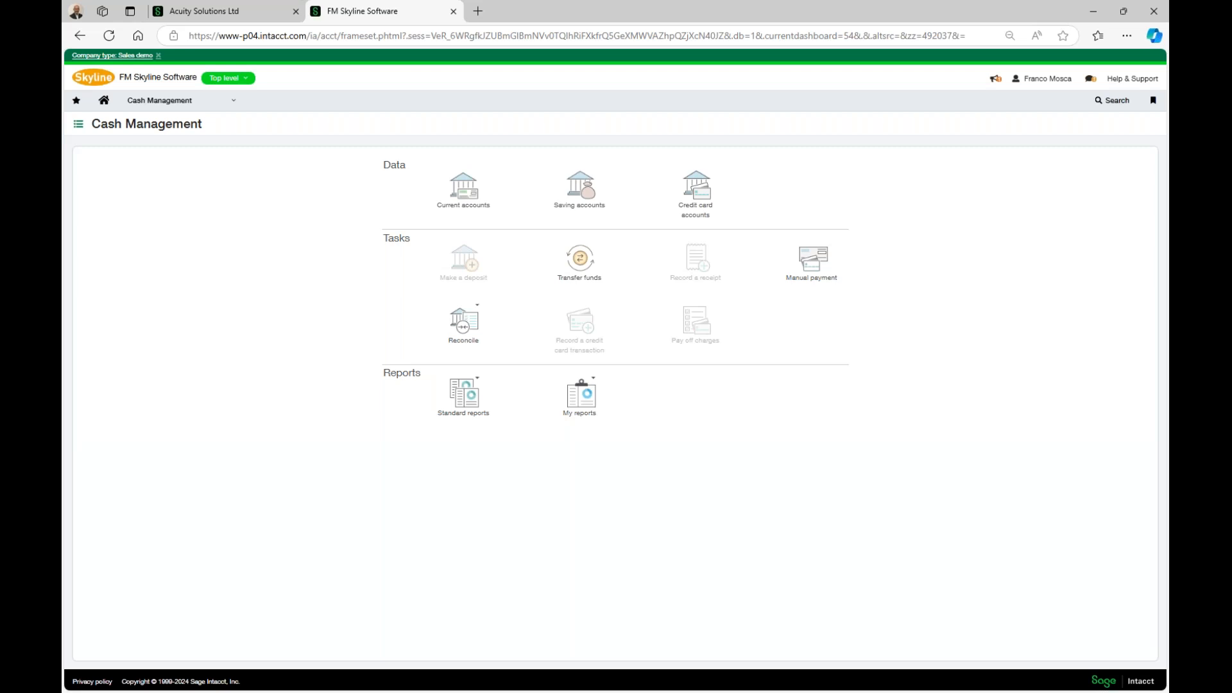
Step: Open the list of reconciliation rule sets in the Cash Management setup
left_click(182, 104)
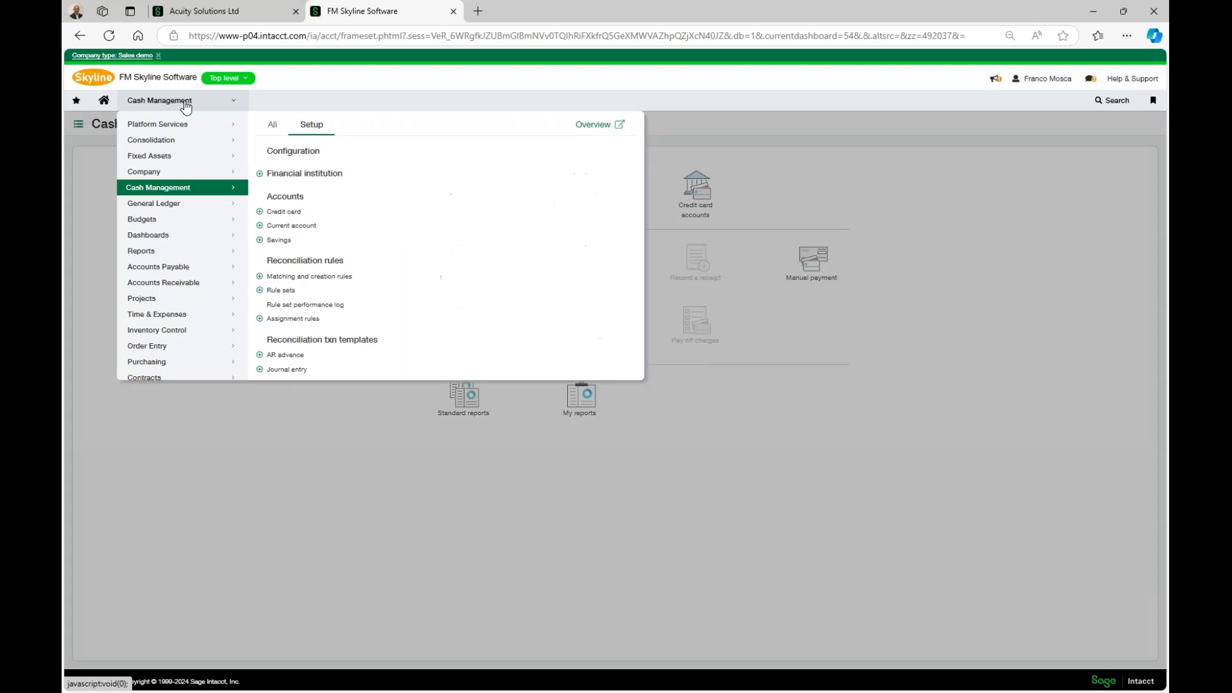
left_click(290, 277)
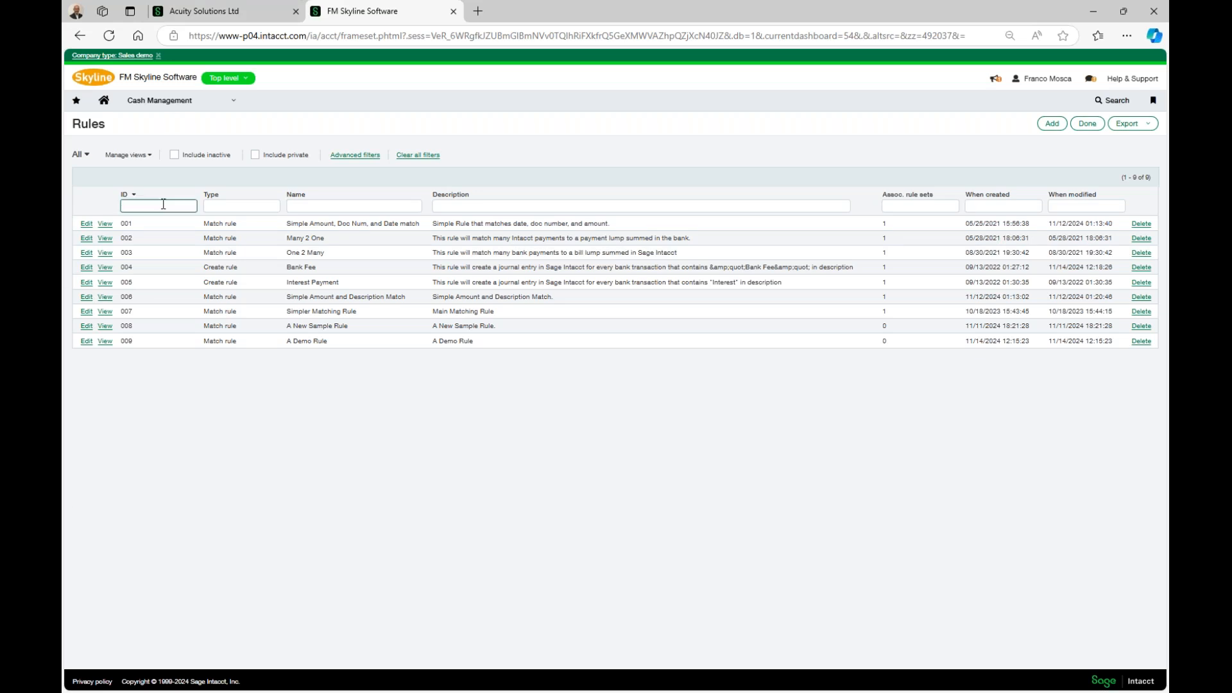
left_click(172, 101)
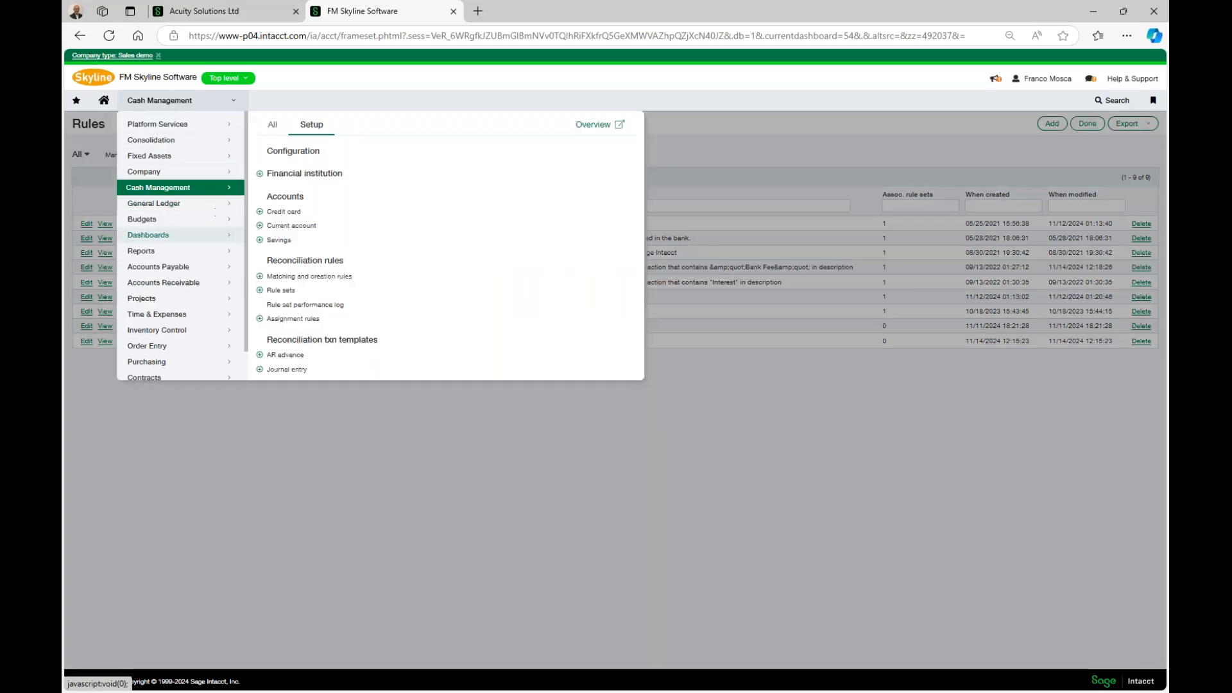
left_click(274, 292)
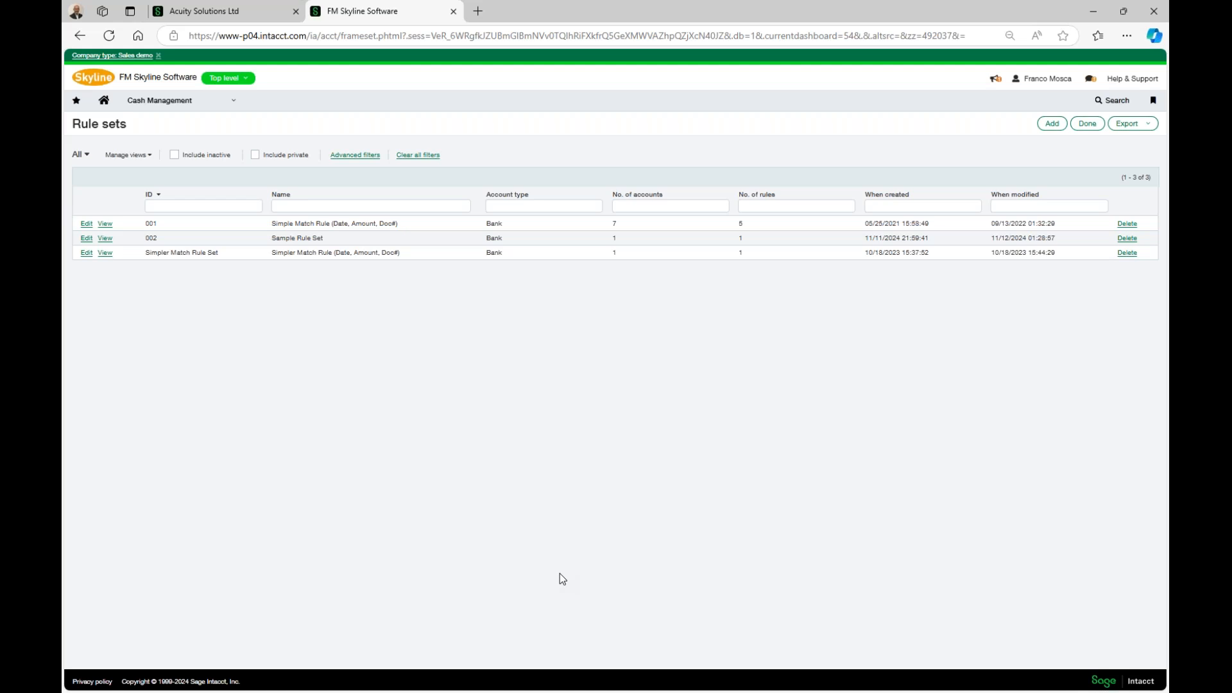
left_click(180, 109)
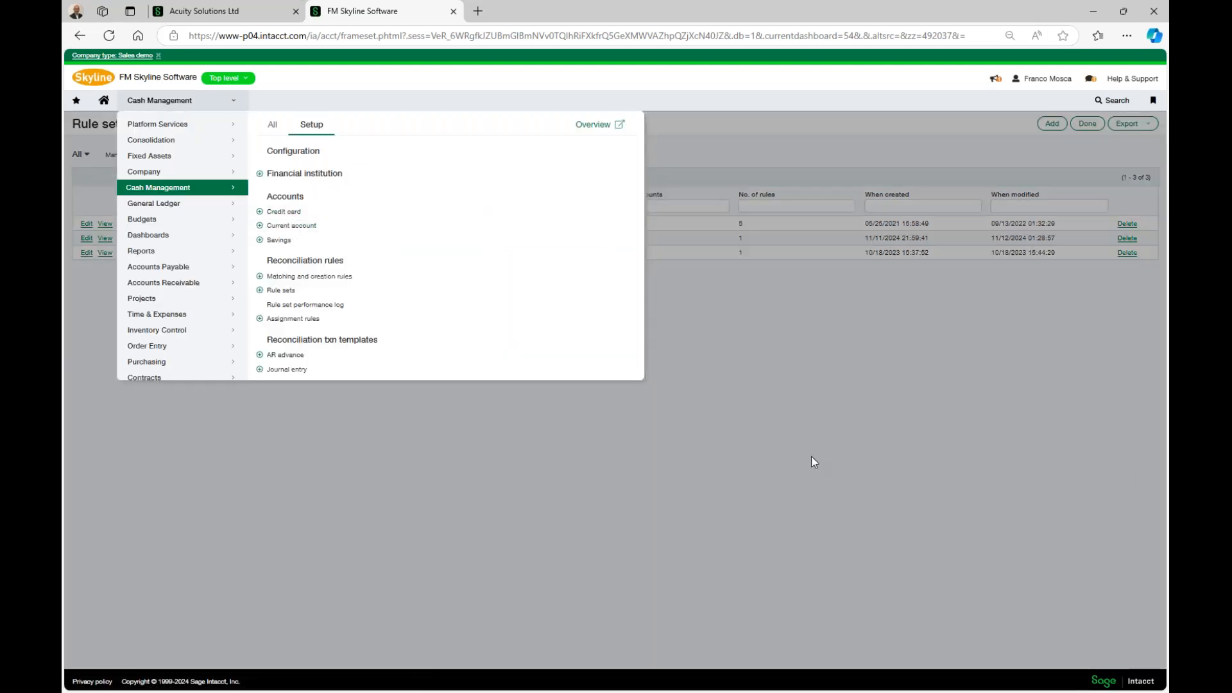
left_click(906, 319)
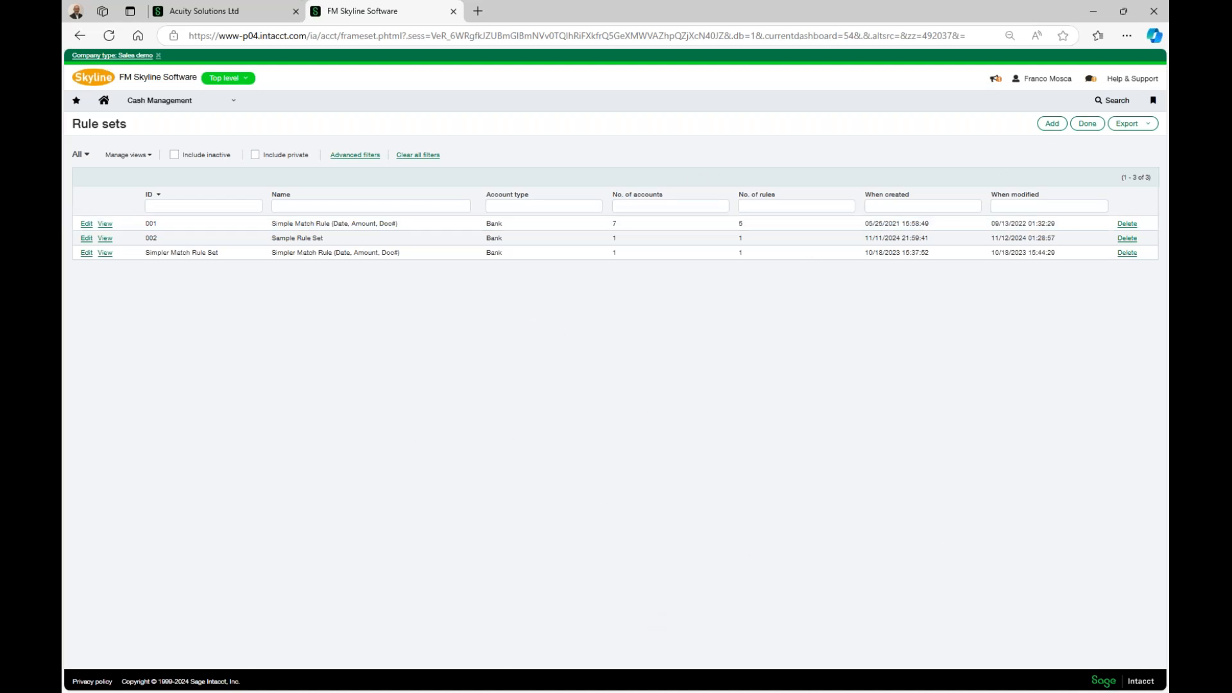
Step: Add a rule set with ID 003, using "A Demo Rule" as both its name and description
left_click(1052, 125)
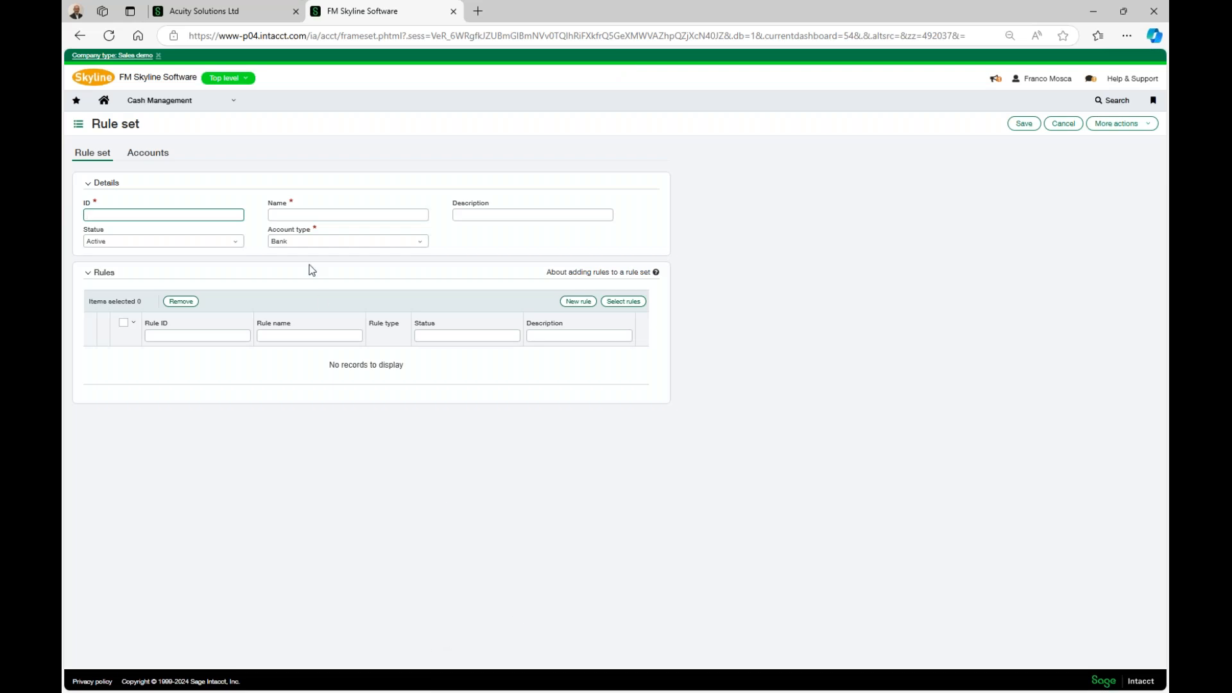
left_click(129, 215)
type("003")
key("Tab")
left_click(333, 215)
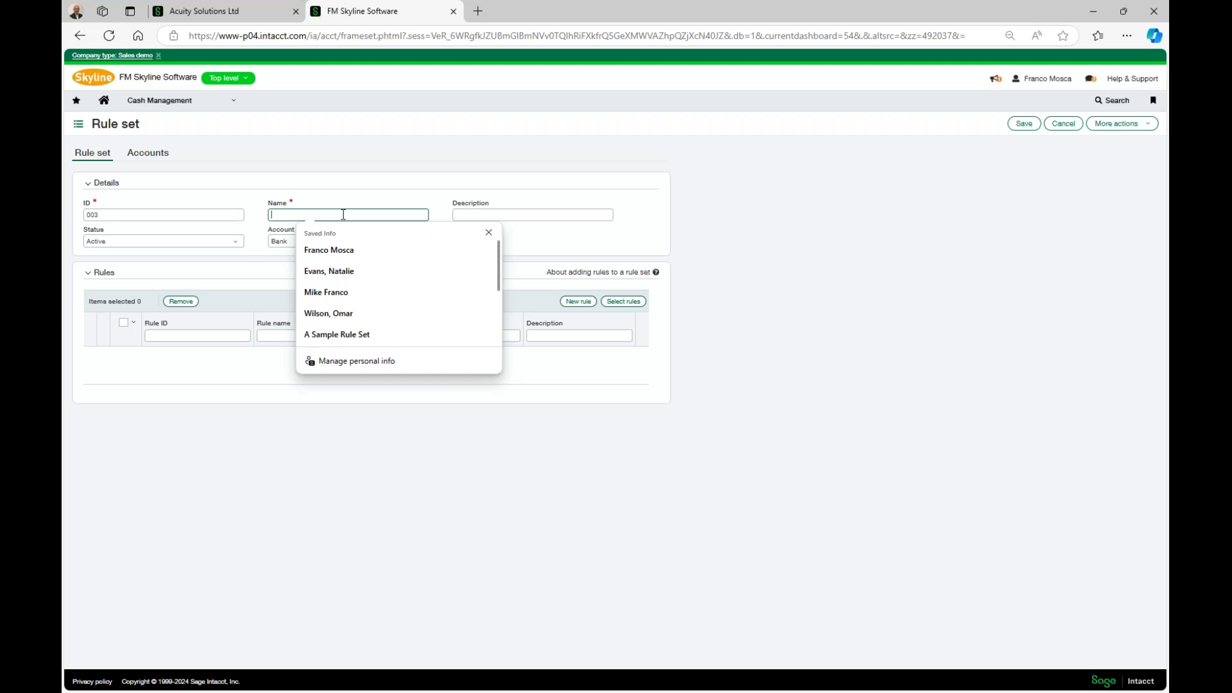
type("A")
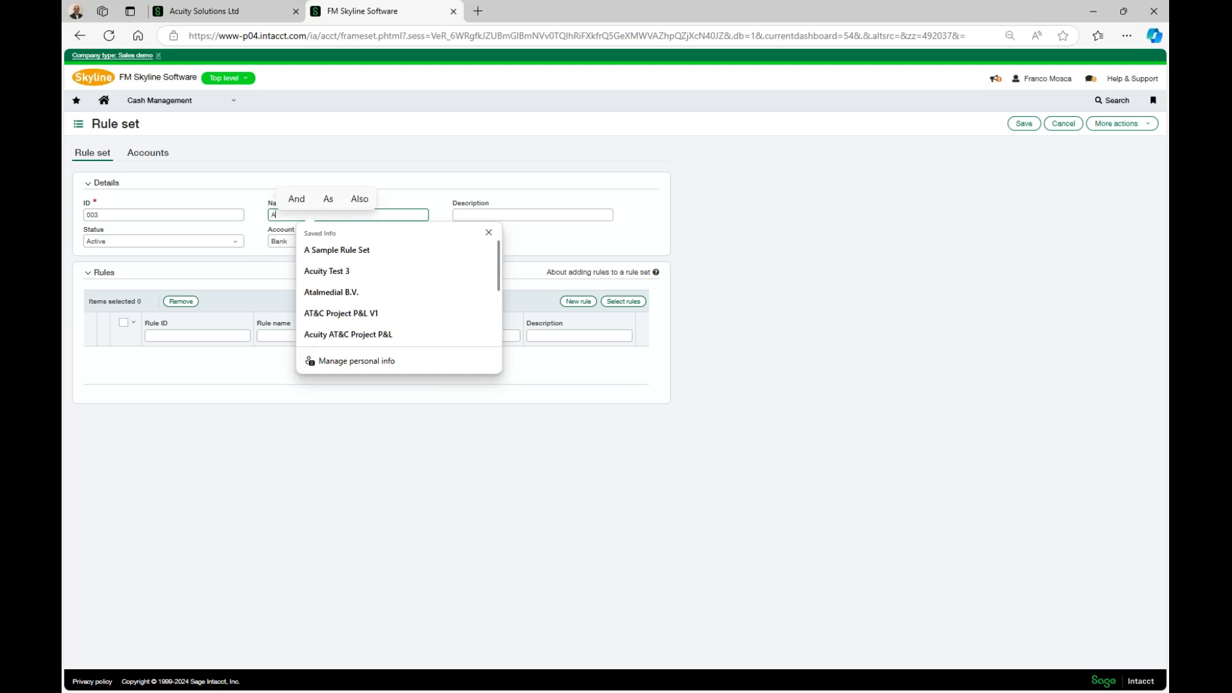
type(" Demo Rule")
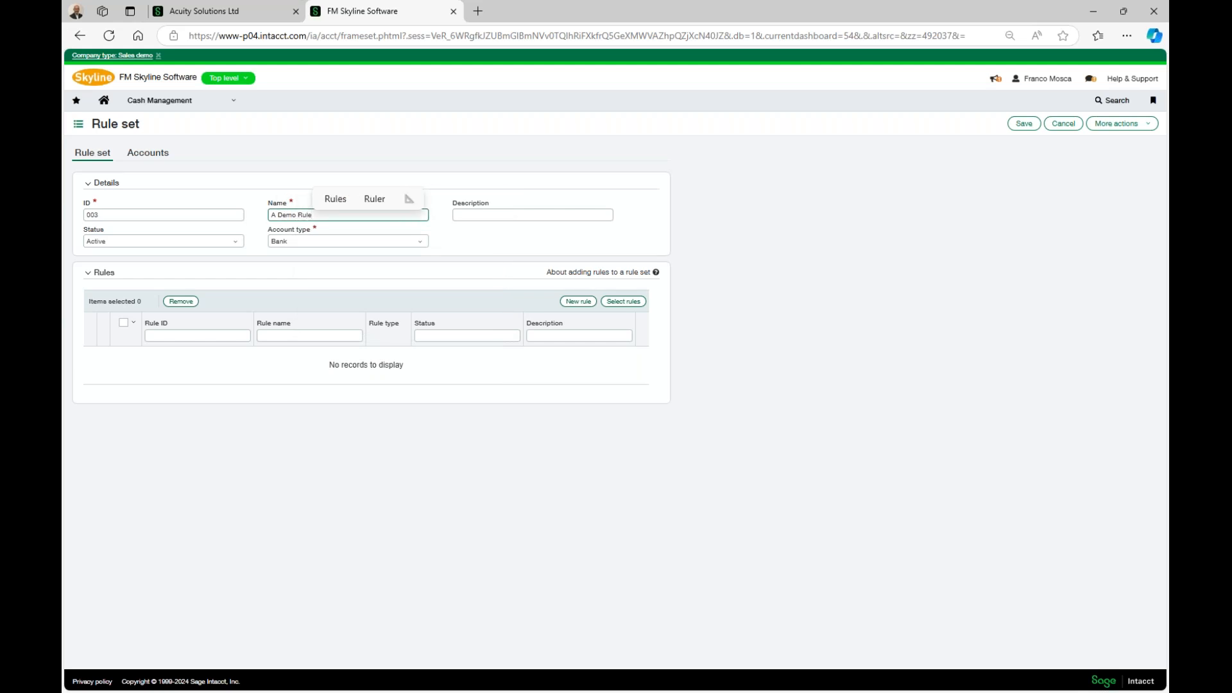
key("ctrl+a")
key("Tab")
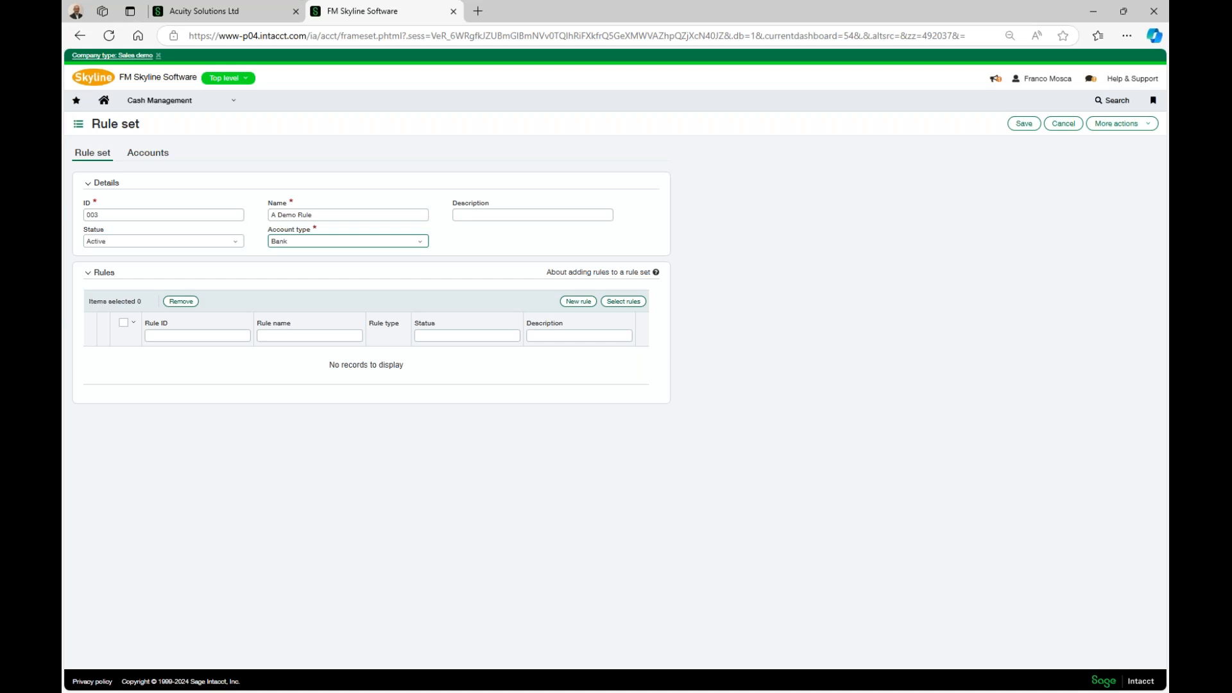
left_click(514, 214)
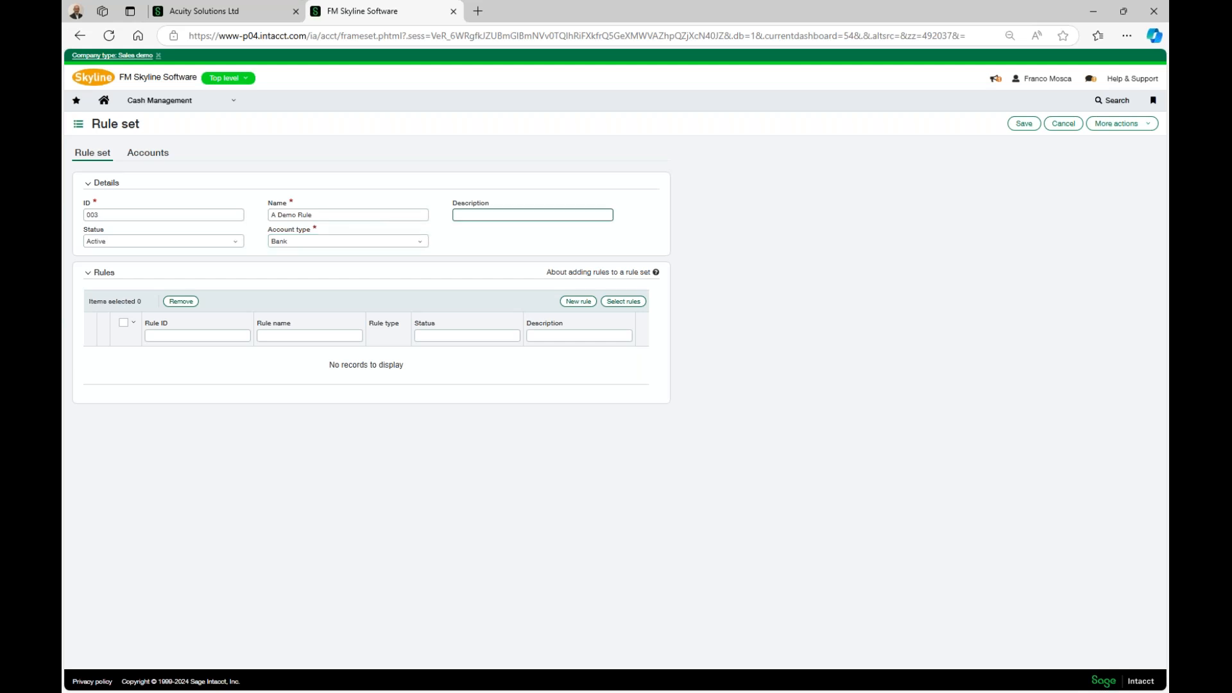
type("A Demo Rule")
Step: Add the Bank Fee rule (004) and A Demo Rule (009) to the new rule set
left_click(623, 307)
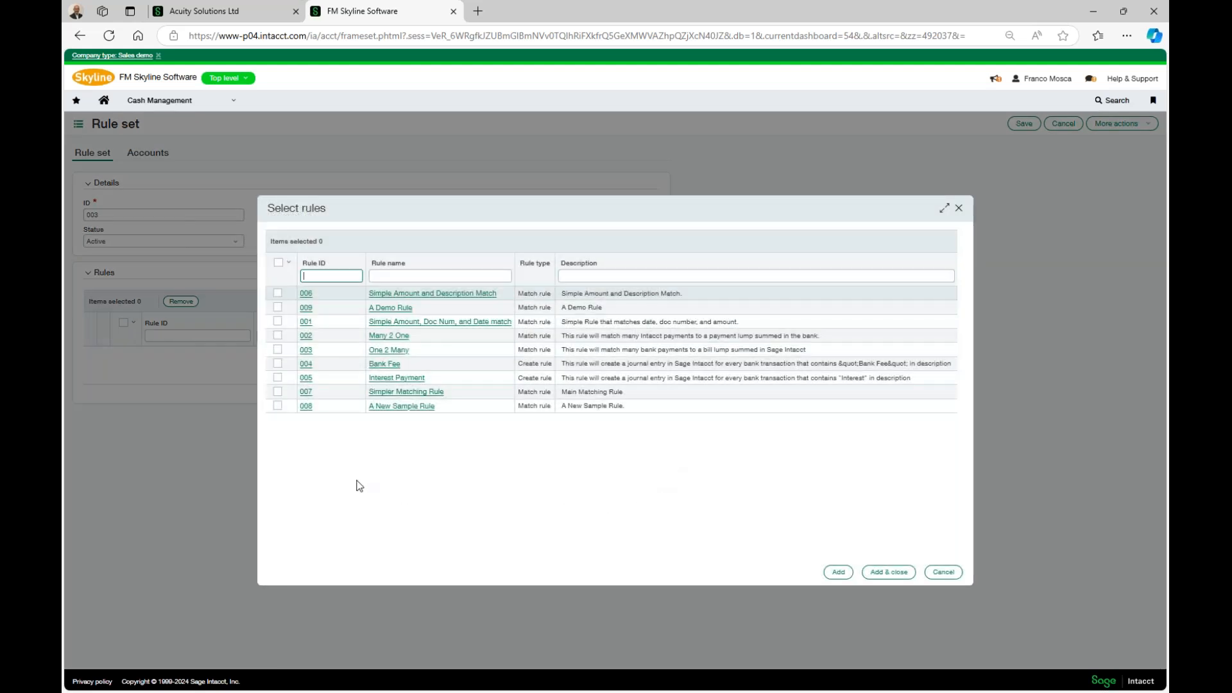
left_click(277, 363)
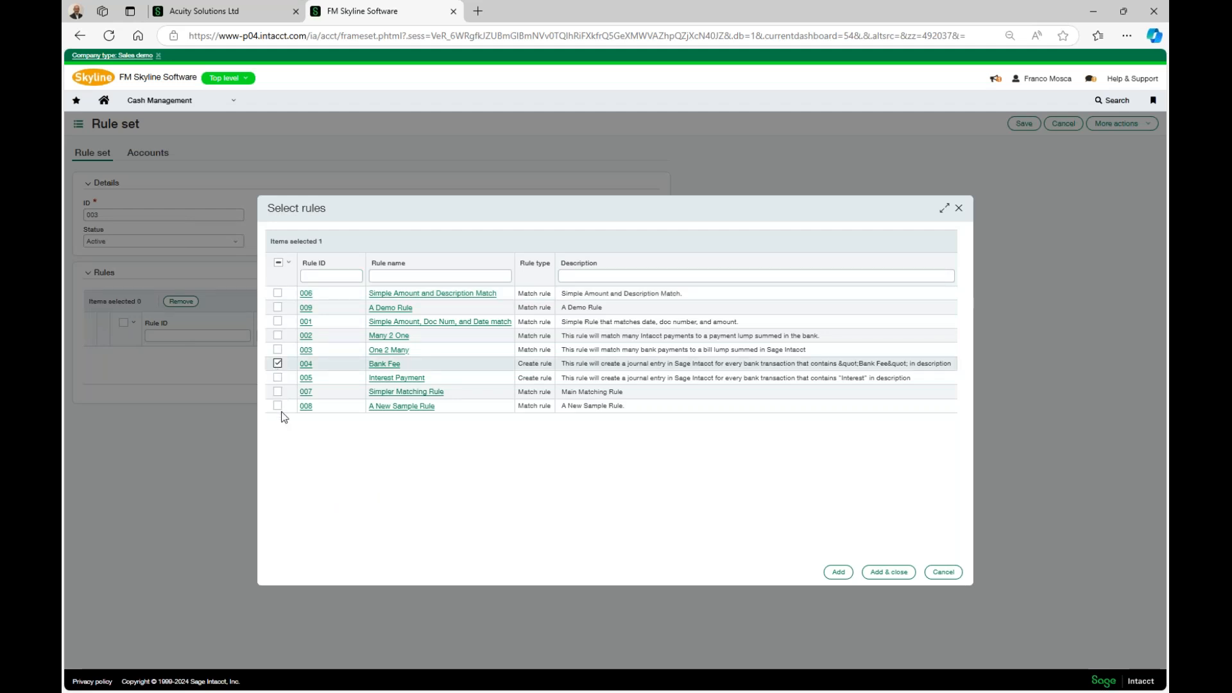
left_click(278, 307)
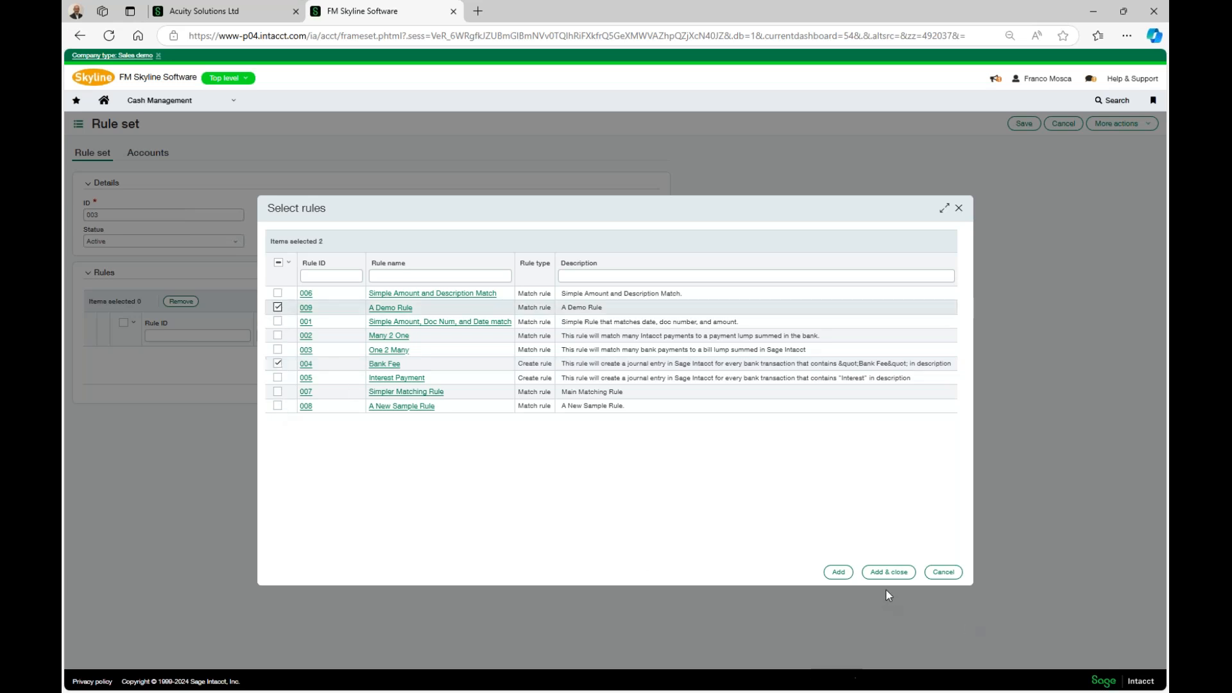
left_click(876, 574)
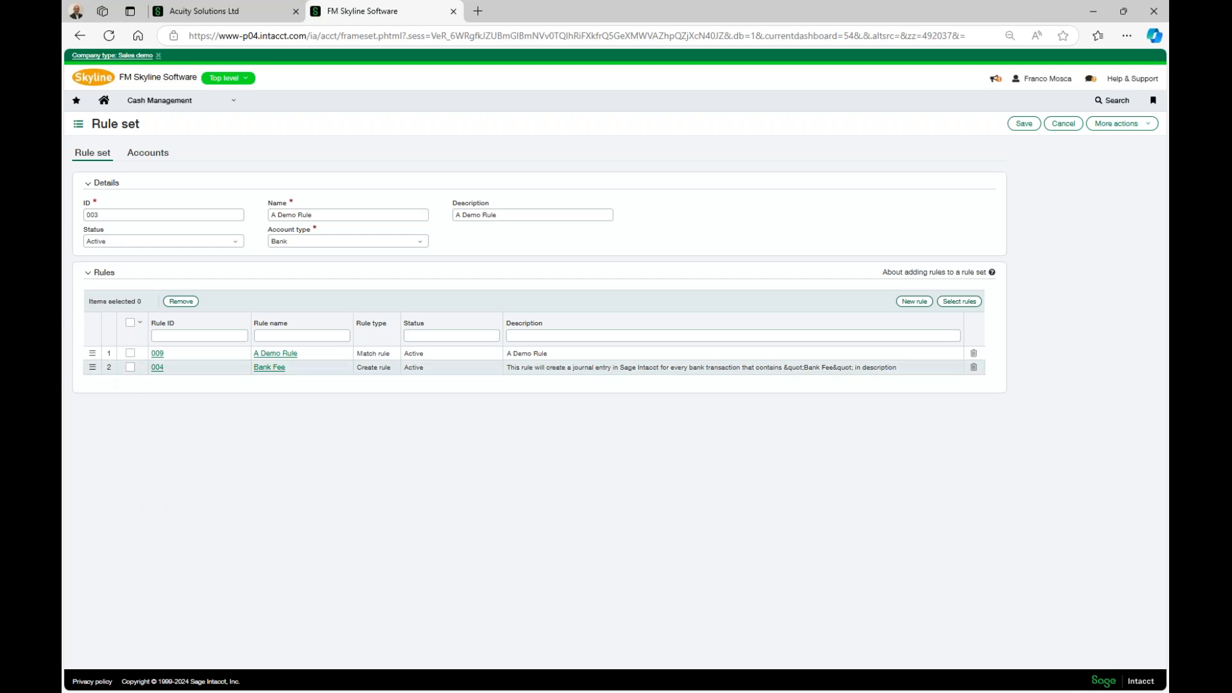
left_click_drag(92, 367, 93, 367)
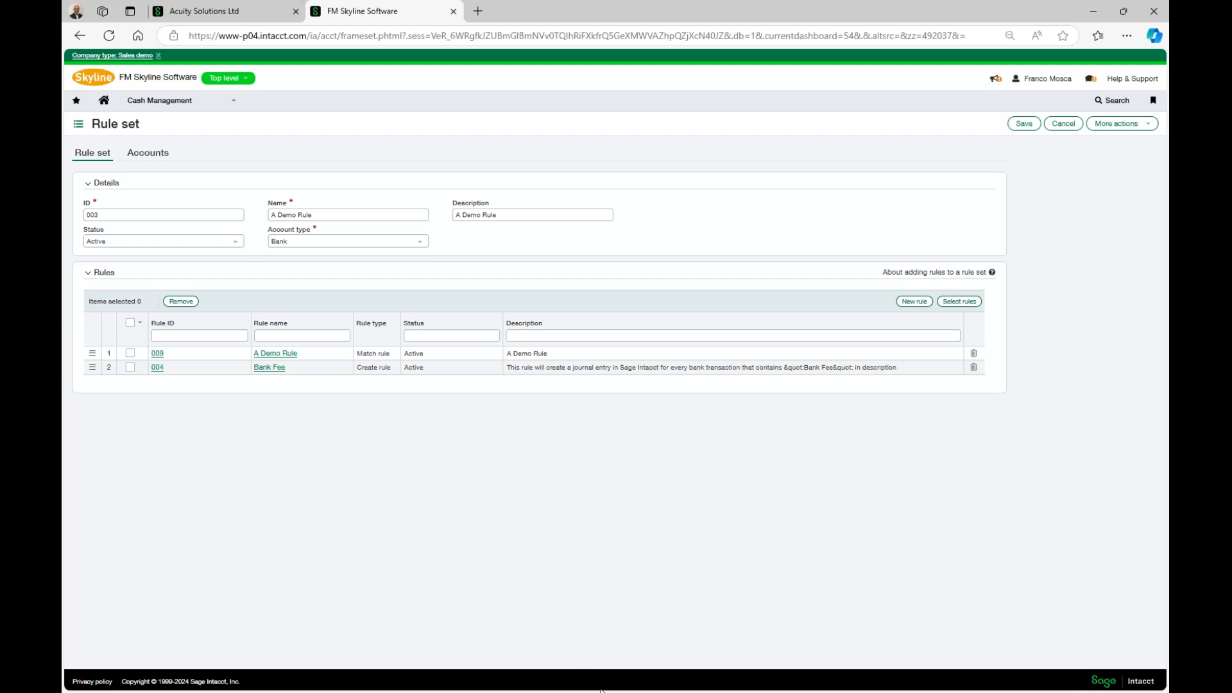
Step: Assign the 300_CHK Demo Bank account to the rule set, save it and leave the rule sets list
left_click(148, 158)
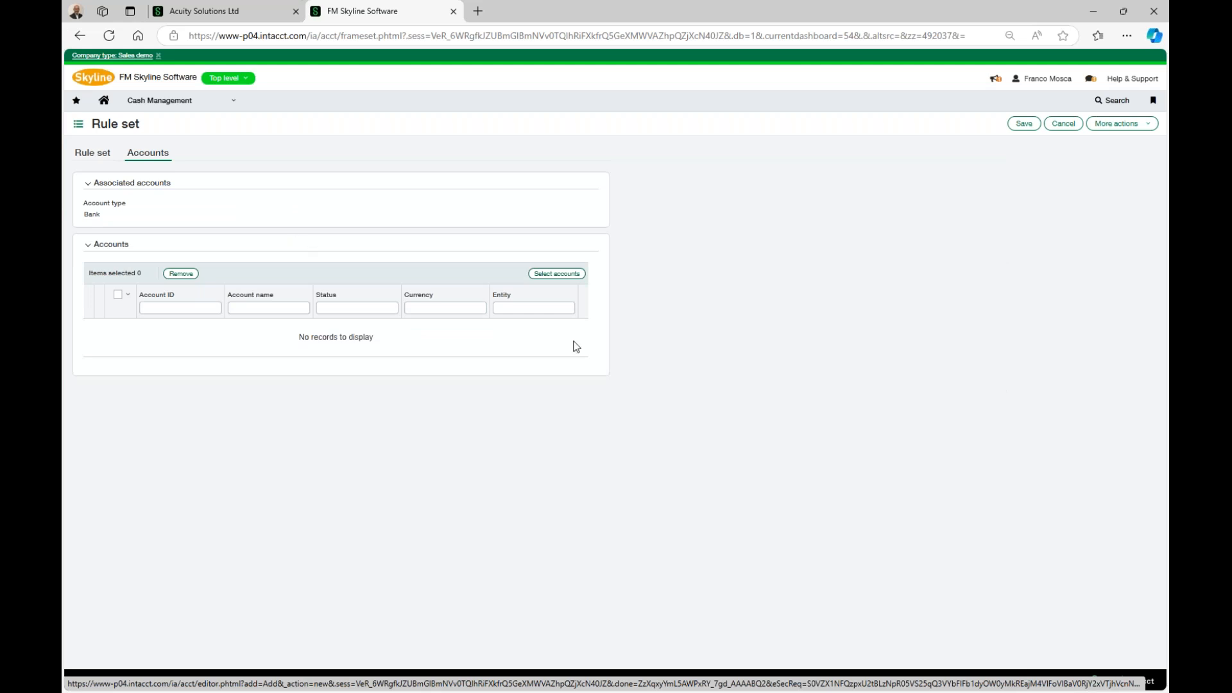
left_click(557, 273)
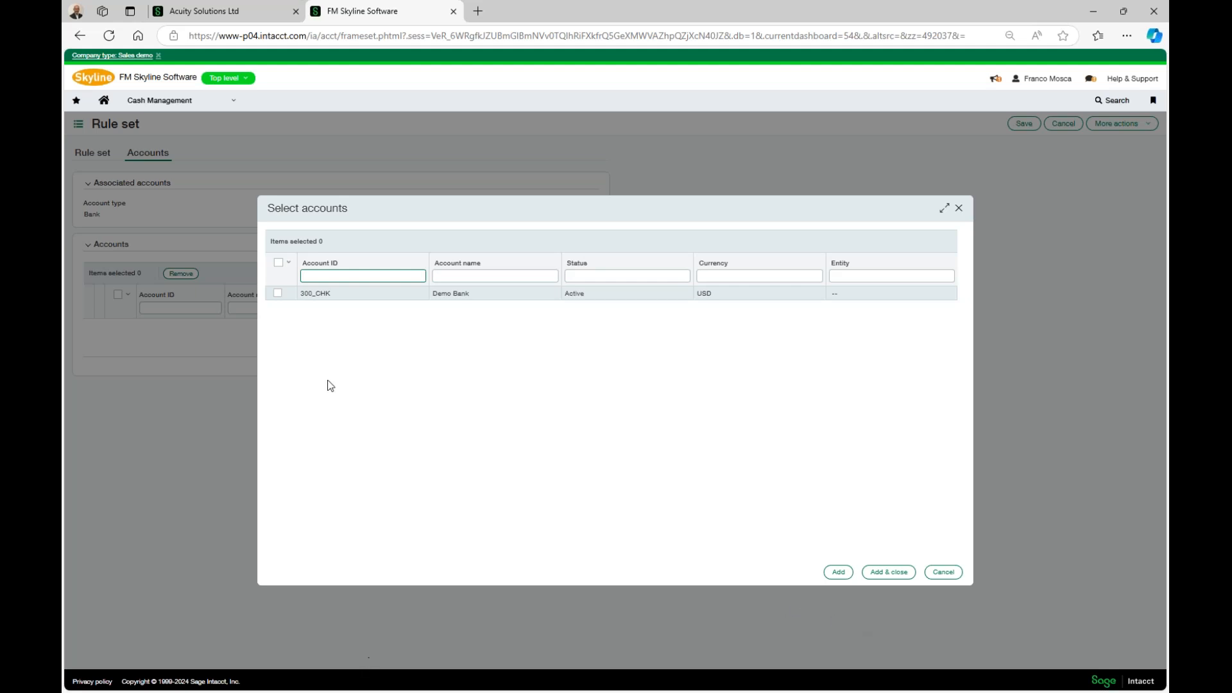
left_click(278, 294)
left_click(880, 573)
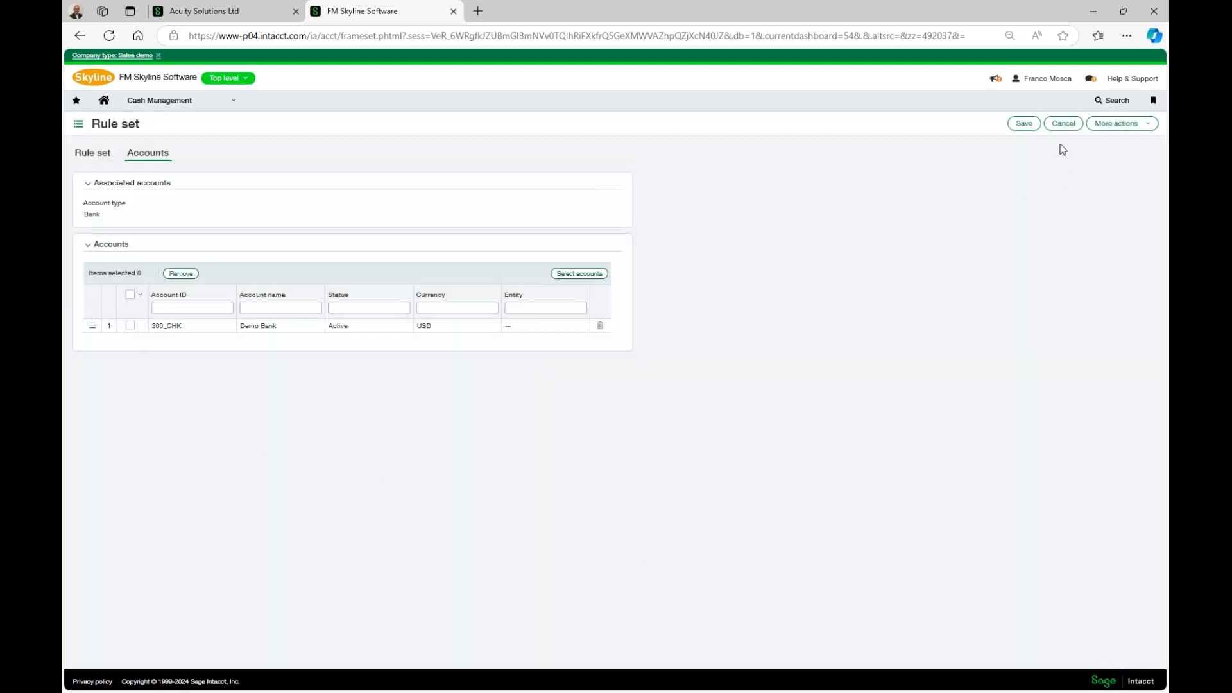
left_click(1025, 124)
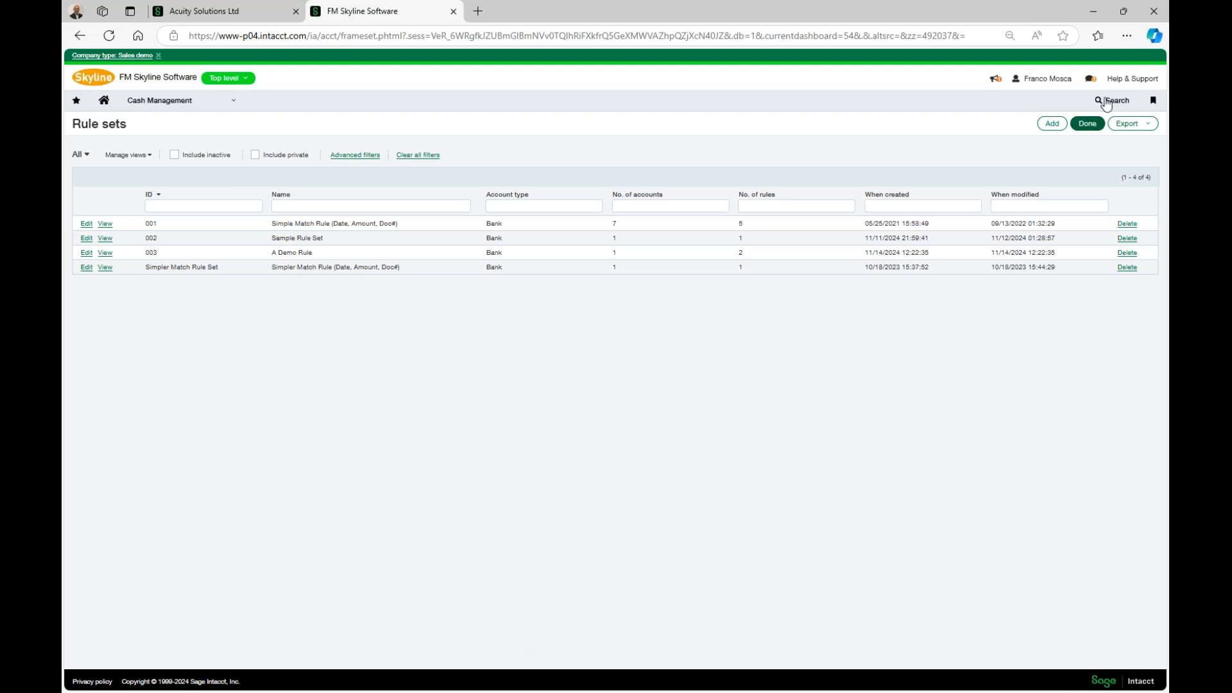
left_click(1088, 124)
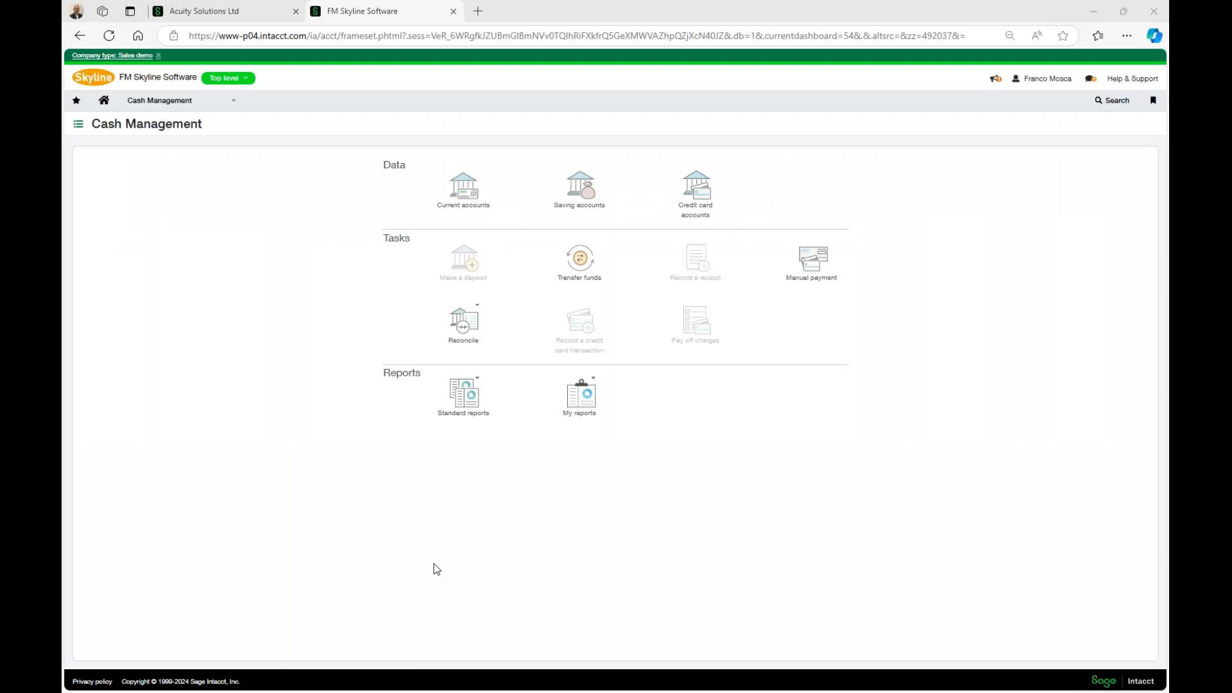
key("alt+Tab")
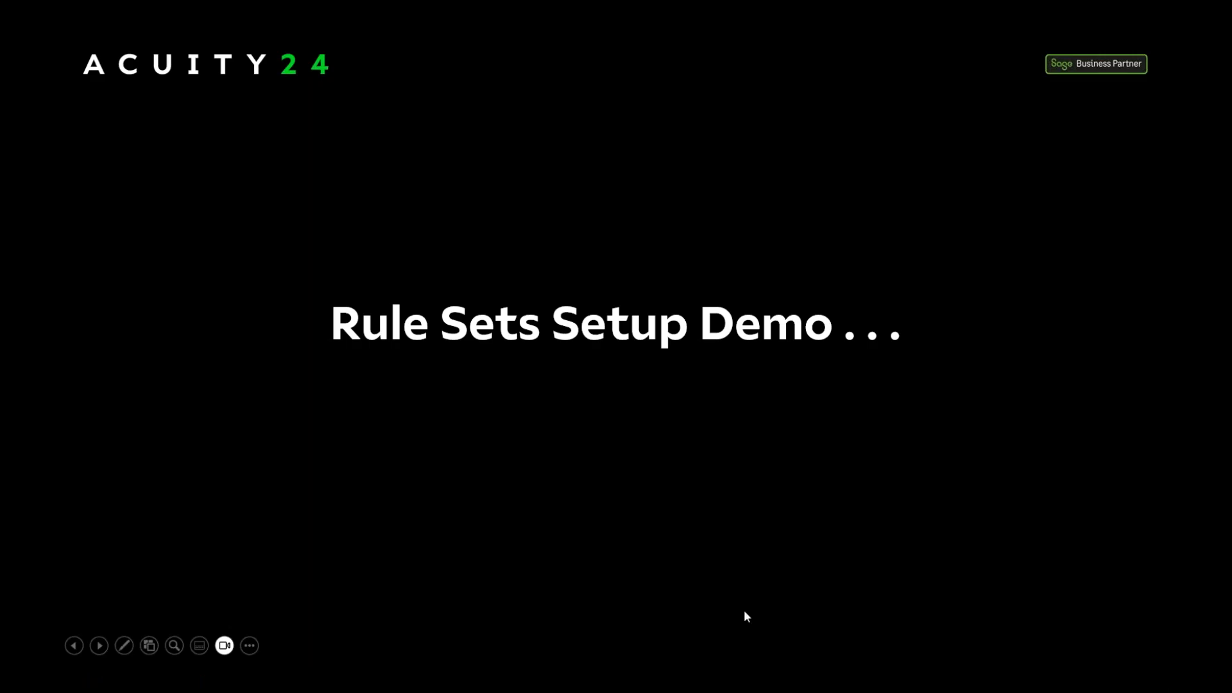
key("Right")
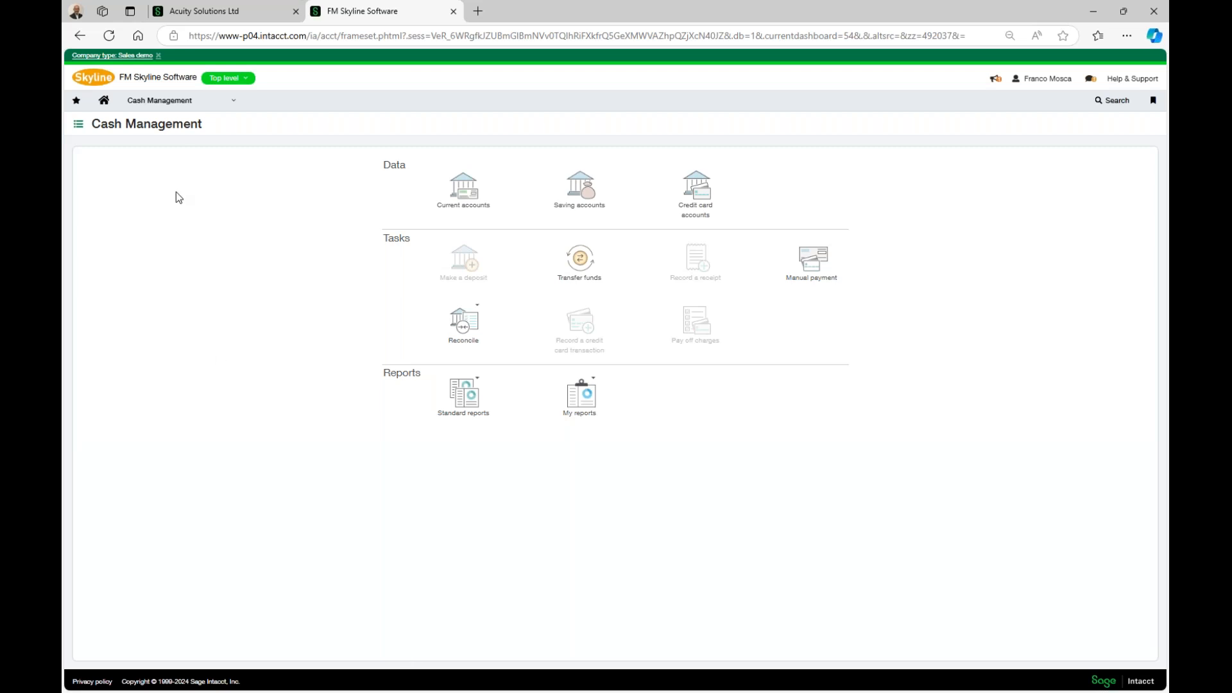
Step: Start a new bank transaction import in Cash Management for the account 300_CHK--Demo Bank (USD)
left_click(198, 102)
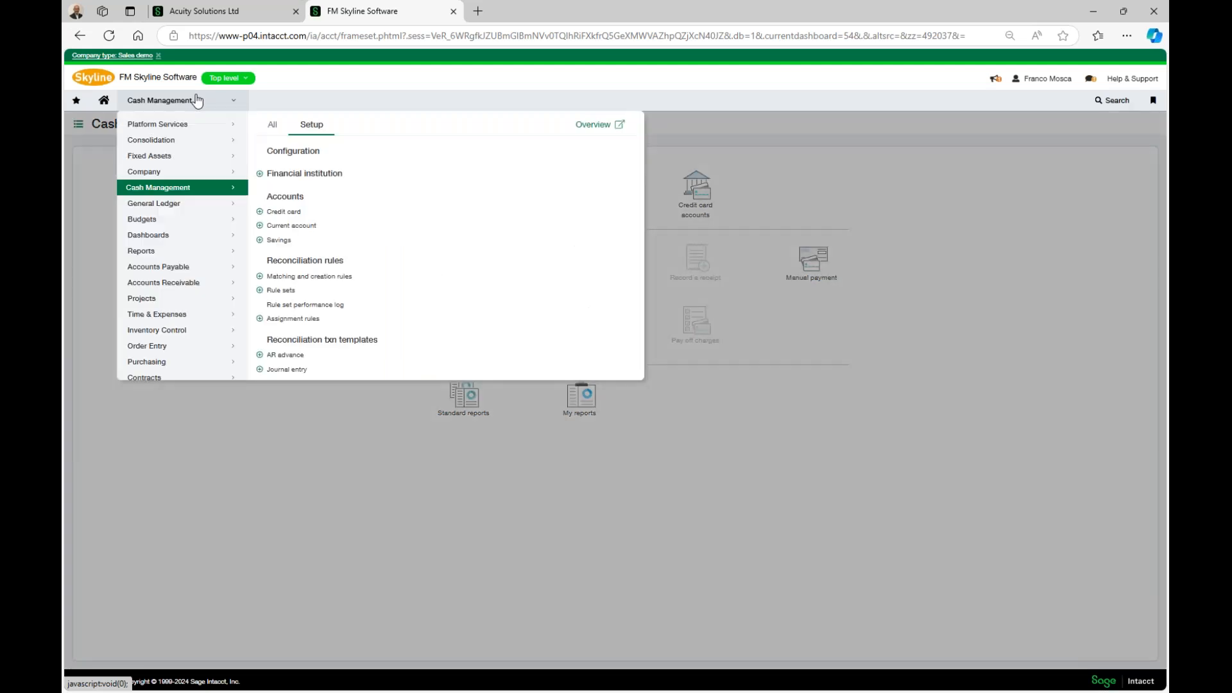
left_click(272, 126)
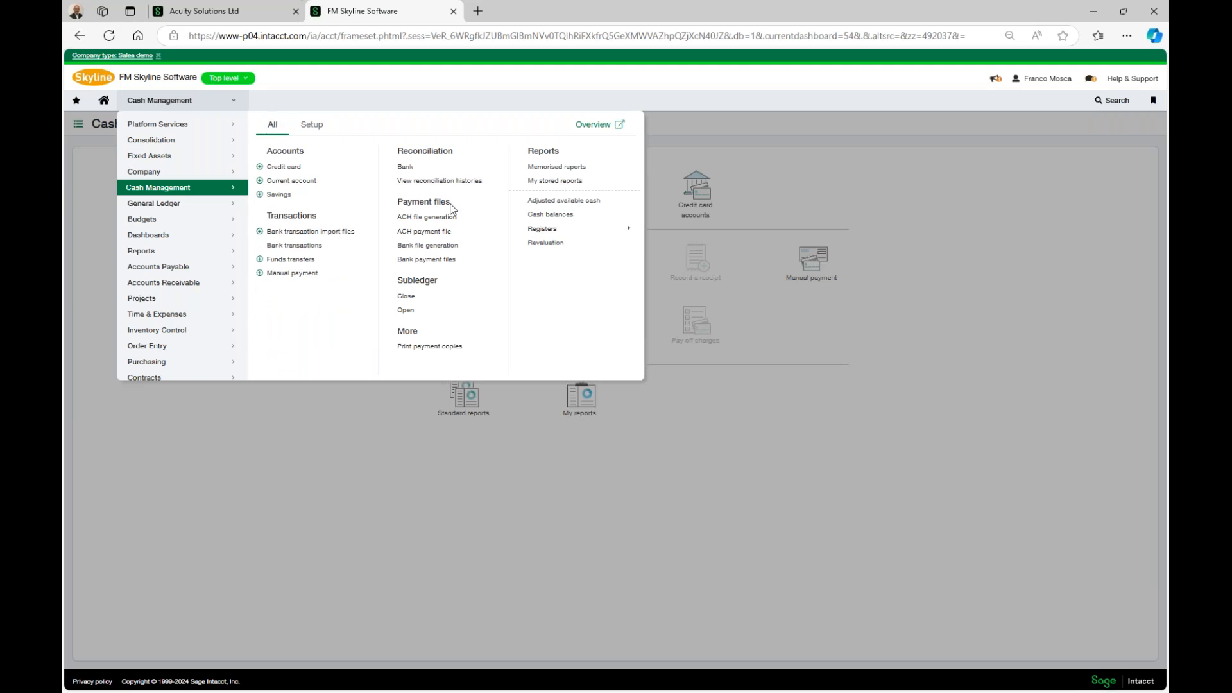
left_click(305, 232)
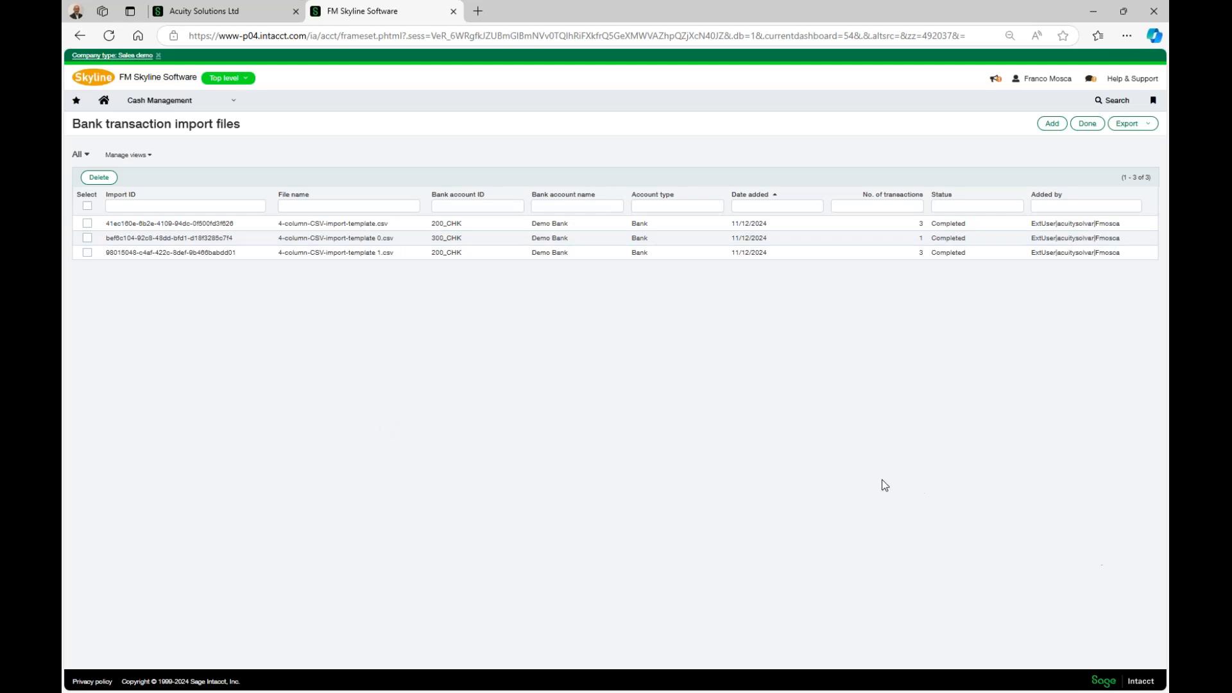
left_click(1056, 122)
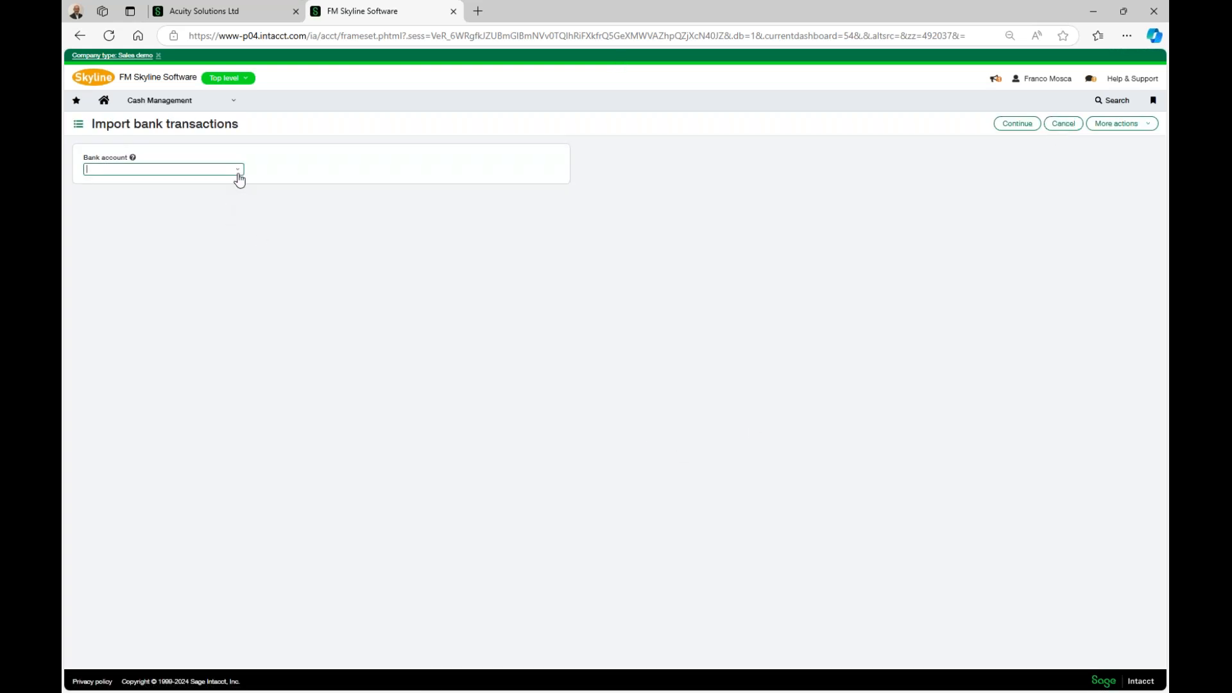
left_click(239, 180)
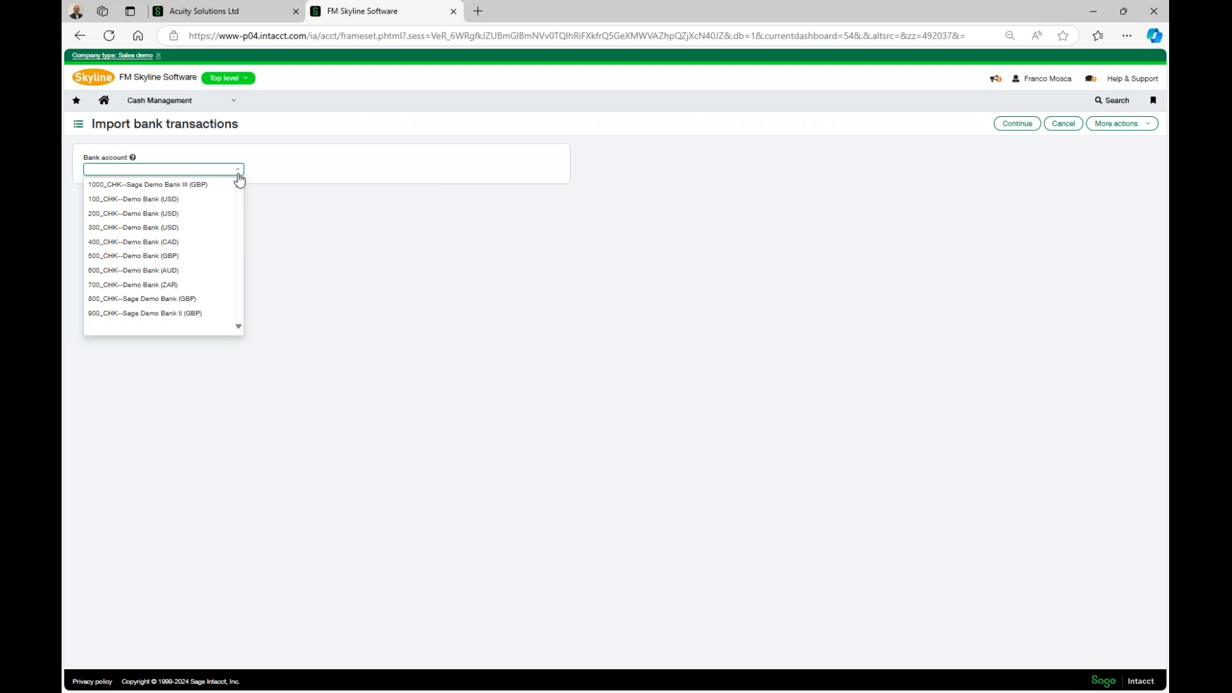
left_click(180, 227)
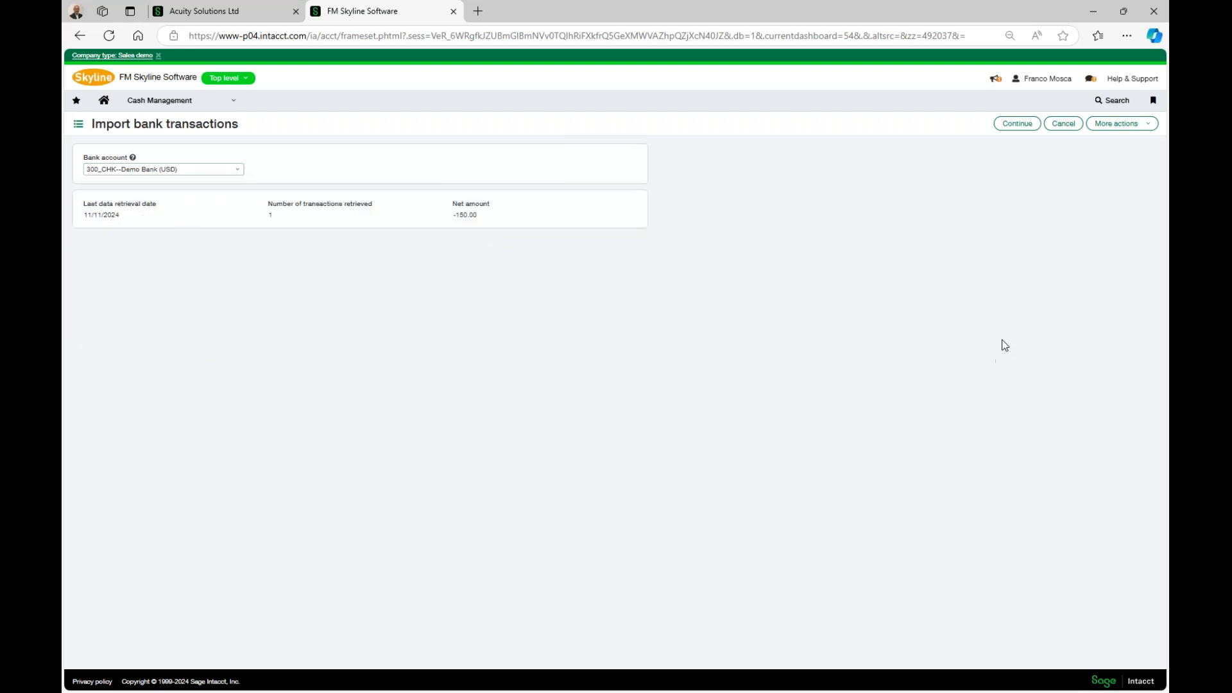
left_click(1020, 125)
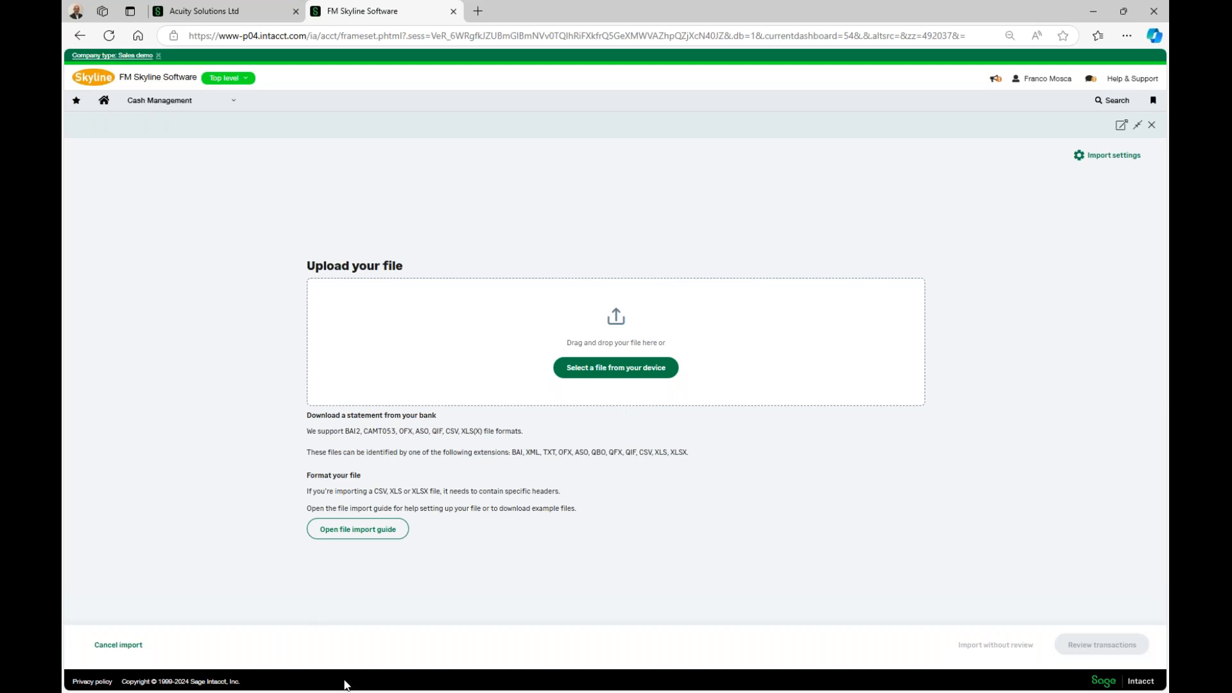
Step: Upload the file "4-column-CSV-import-template 2.csv" from the Downloads folder for the import
left_click(613, 373)
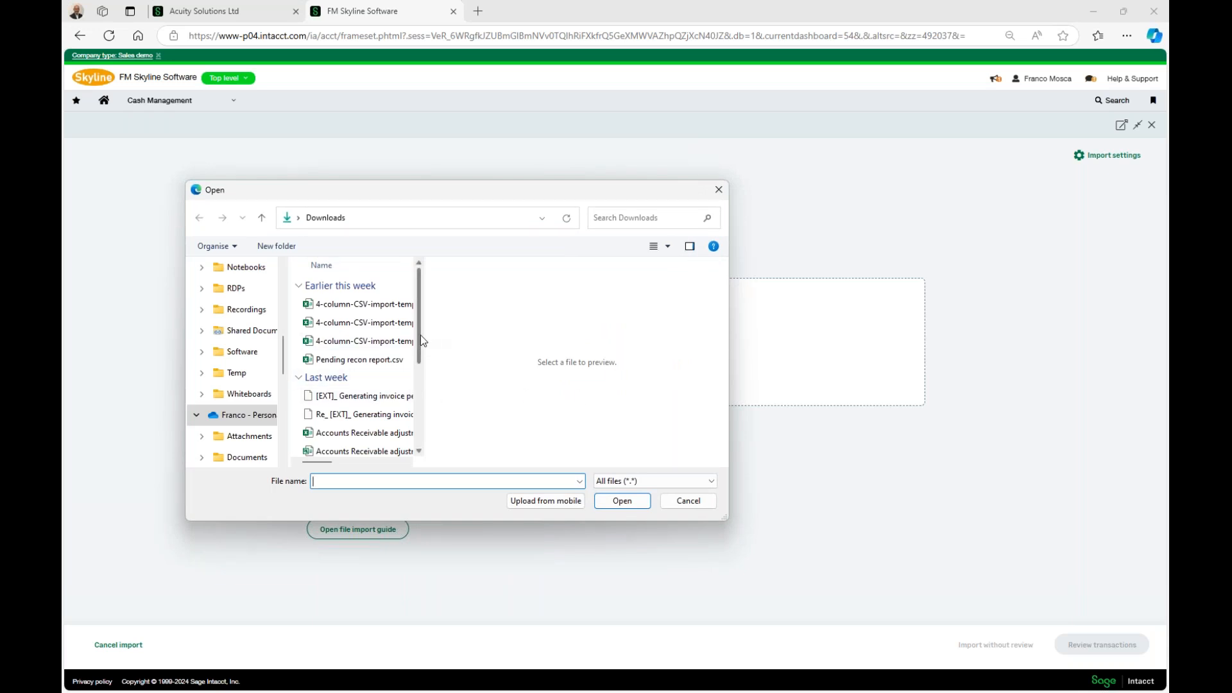
left_click_drag(427, 341, 533, 330)
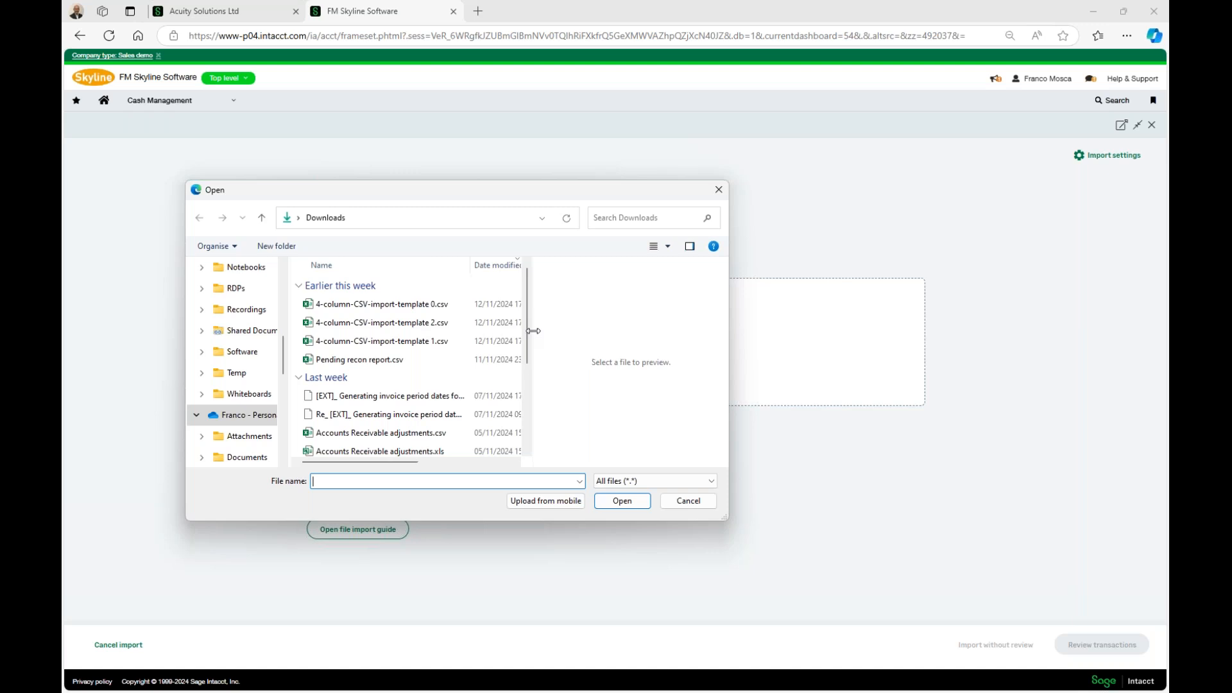
left_click(345, 328)
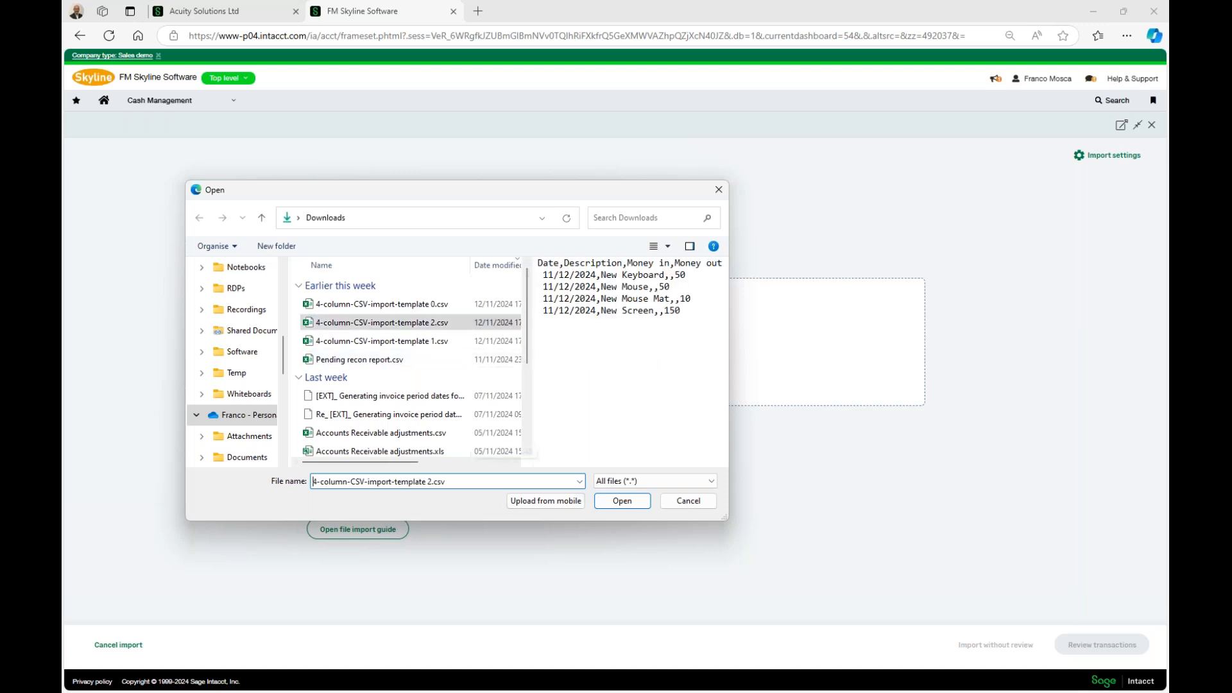
left_click(621, 503)
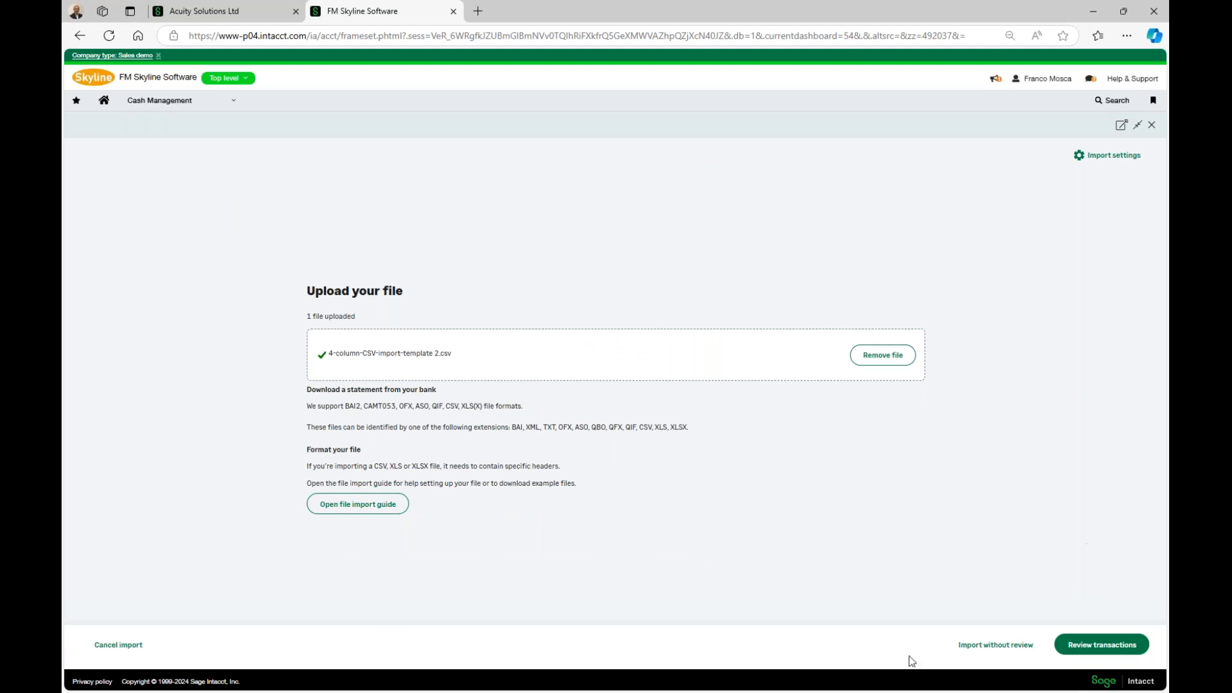
Step: Review the uploaded transactions and confirm their import, returning to the list of import files
left_click(1111, 649)
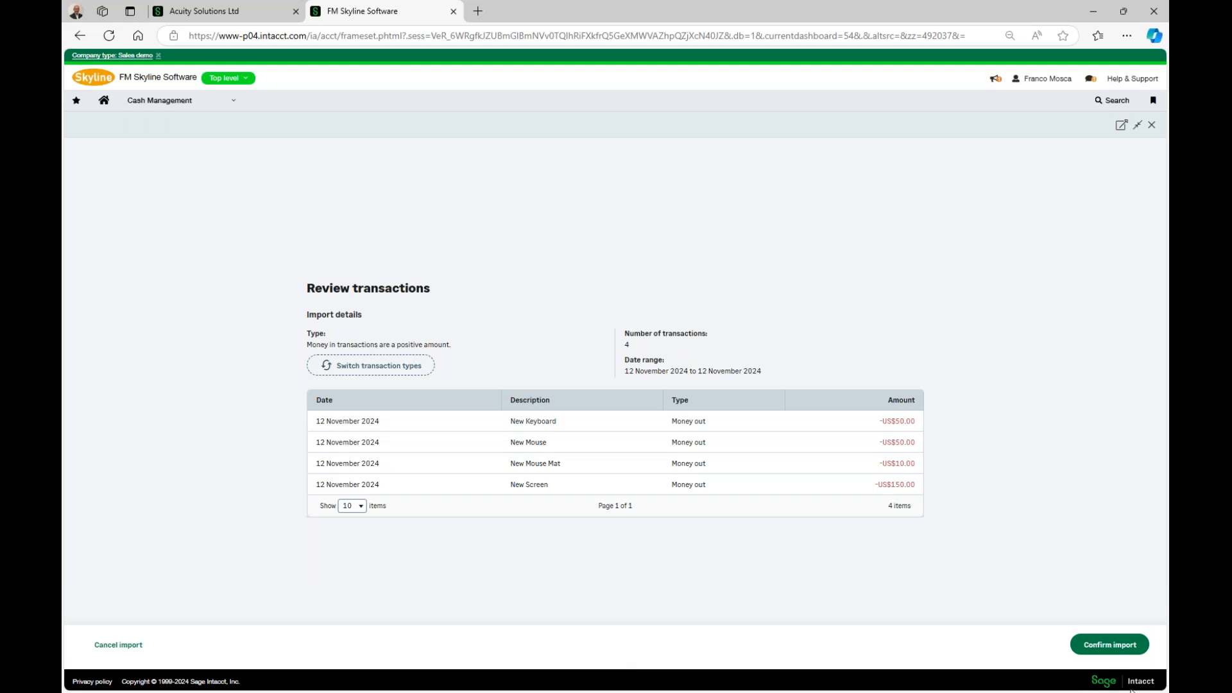
left_click(1096, 647)
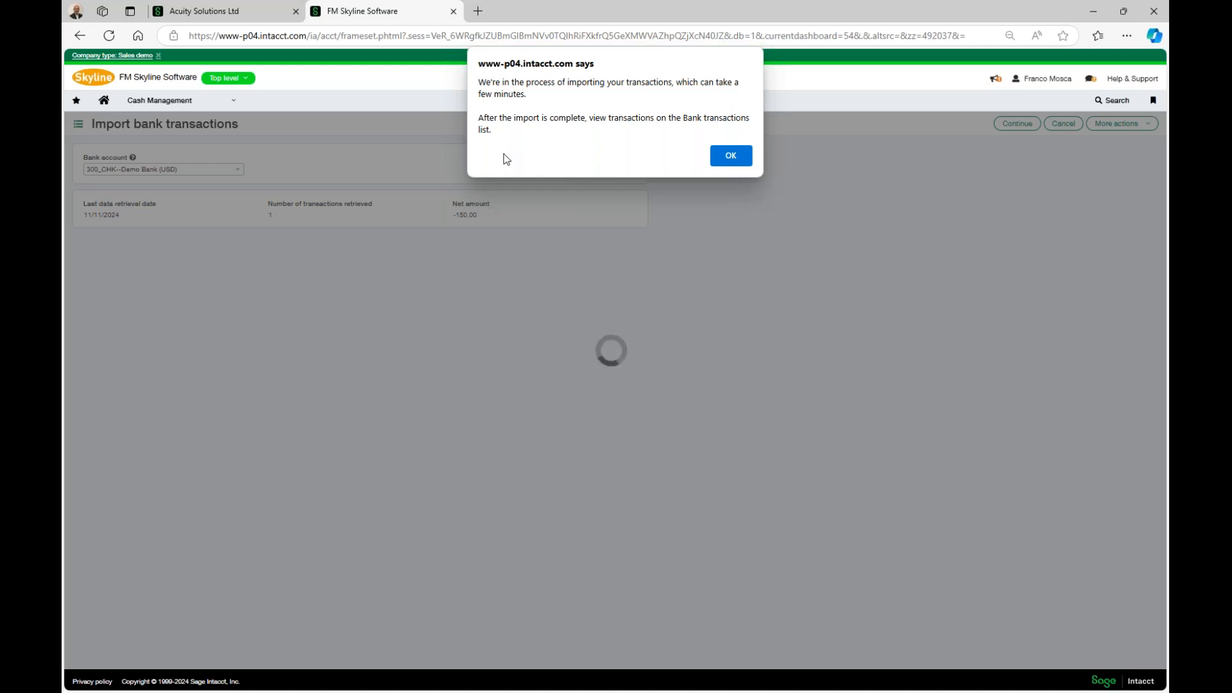
left_click(728, 154)
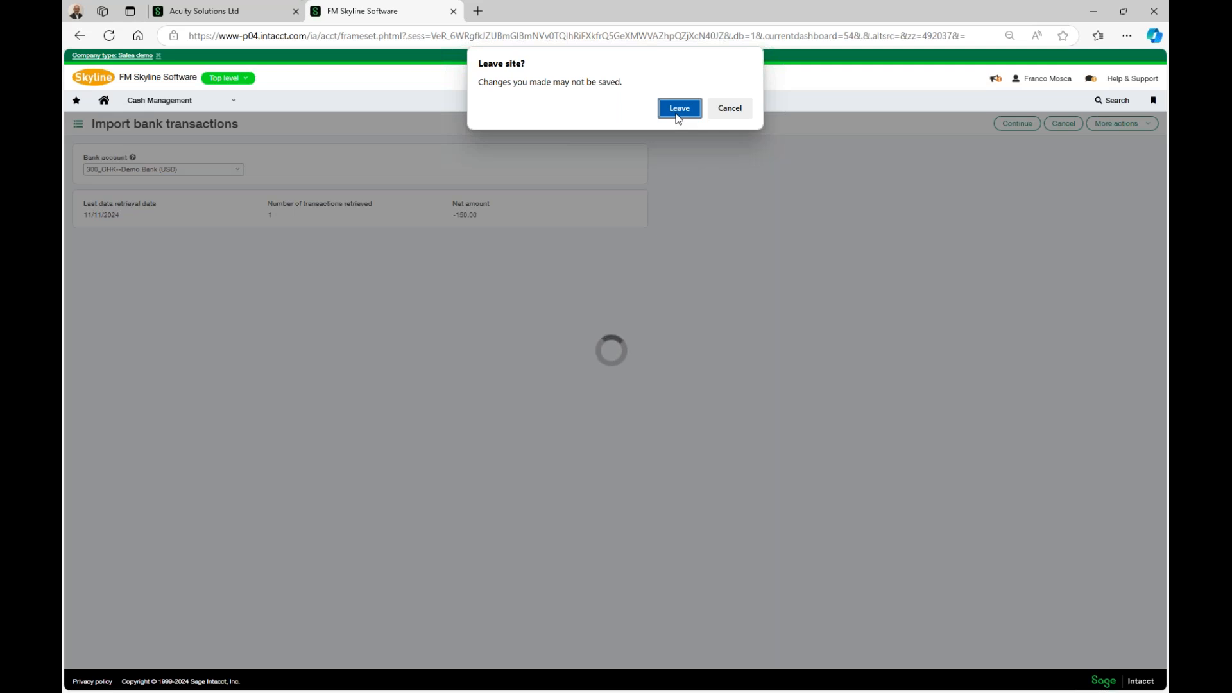
left_click(677, 114)
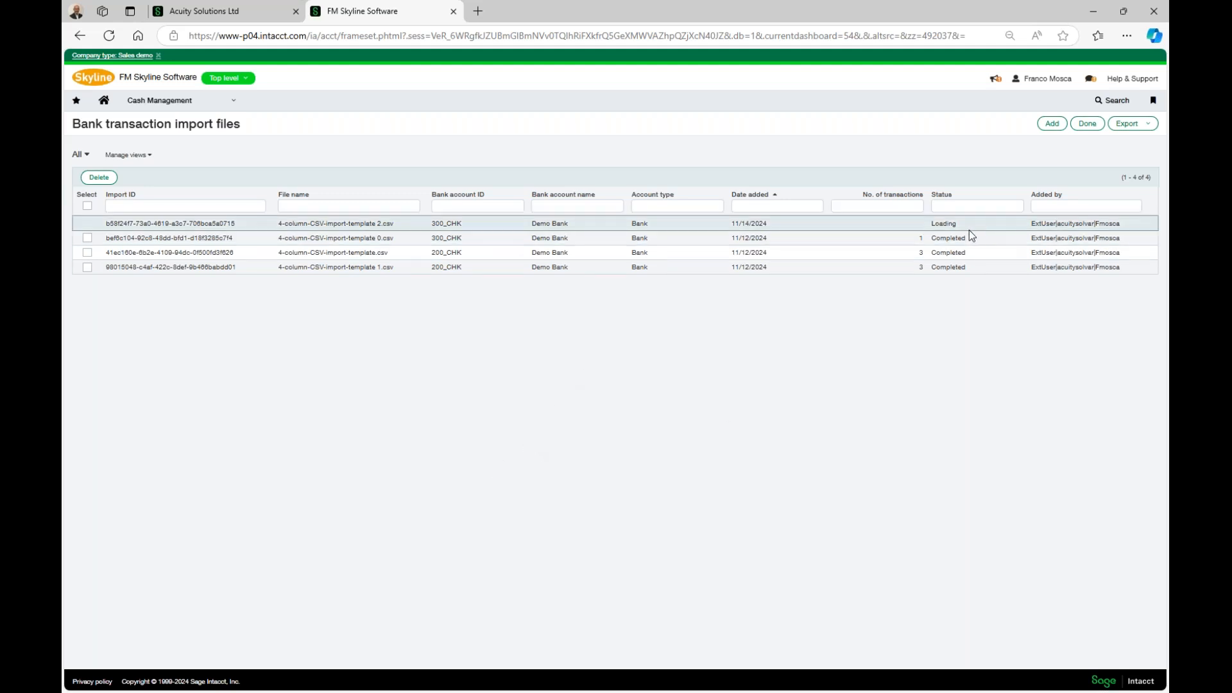
Step: Refresh the bank transaction import files to check the new import's status, and leave the list
key("ctrl")
key("ctrl")
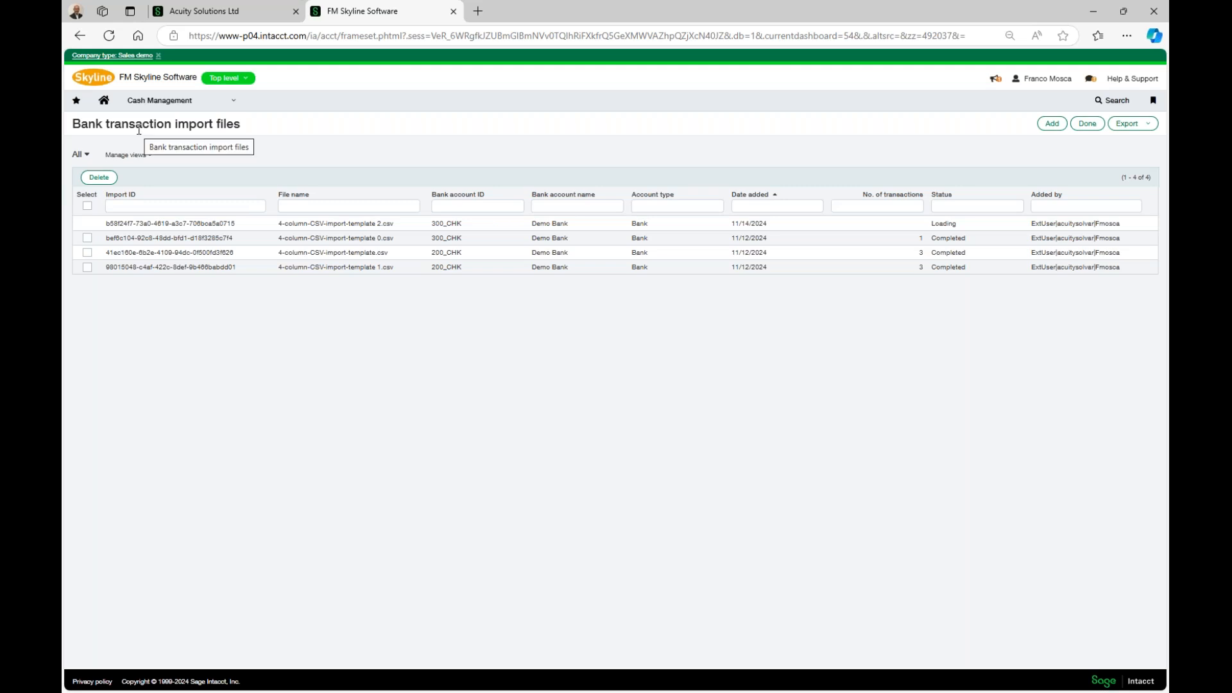
left_click(111, 37)
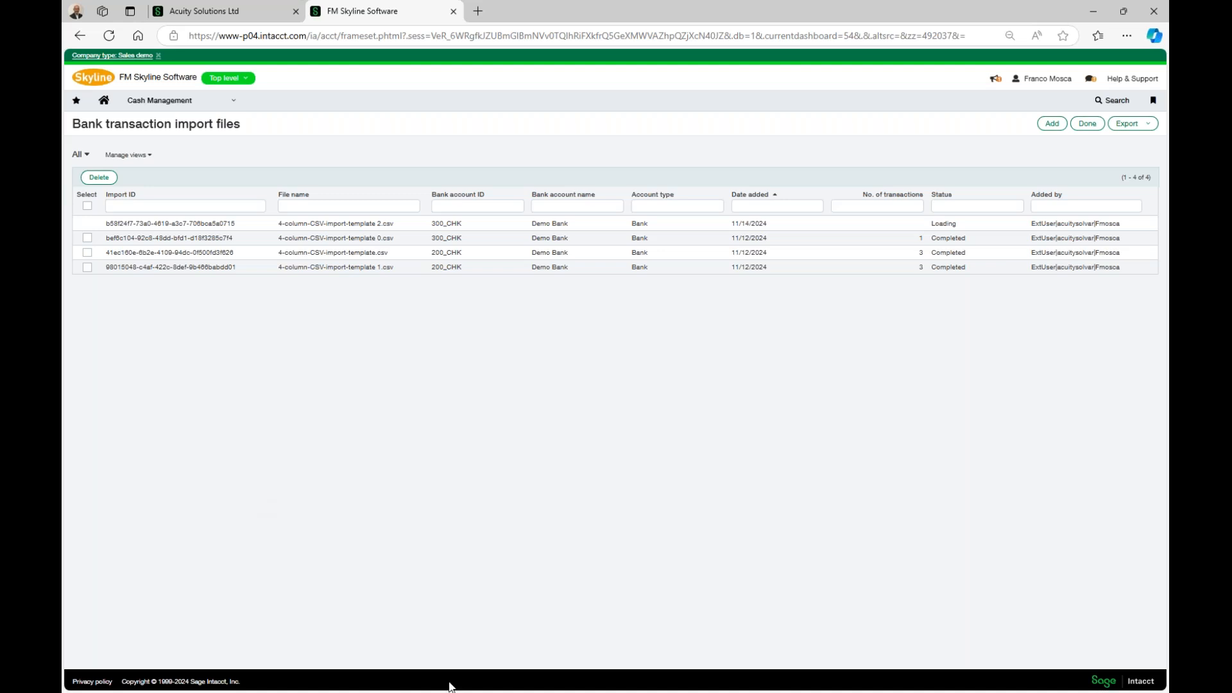
left_click(110, 41)
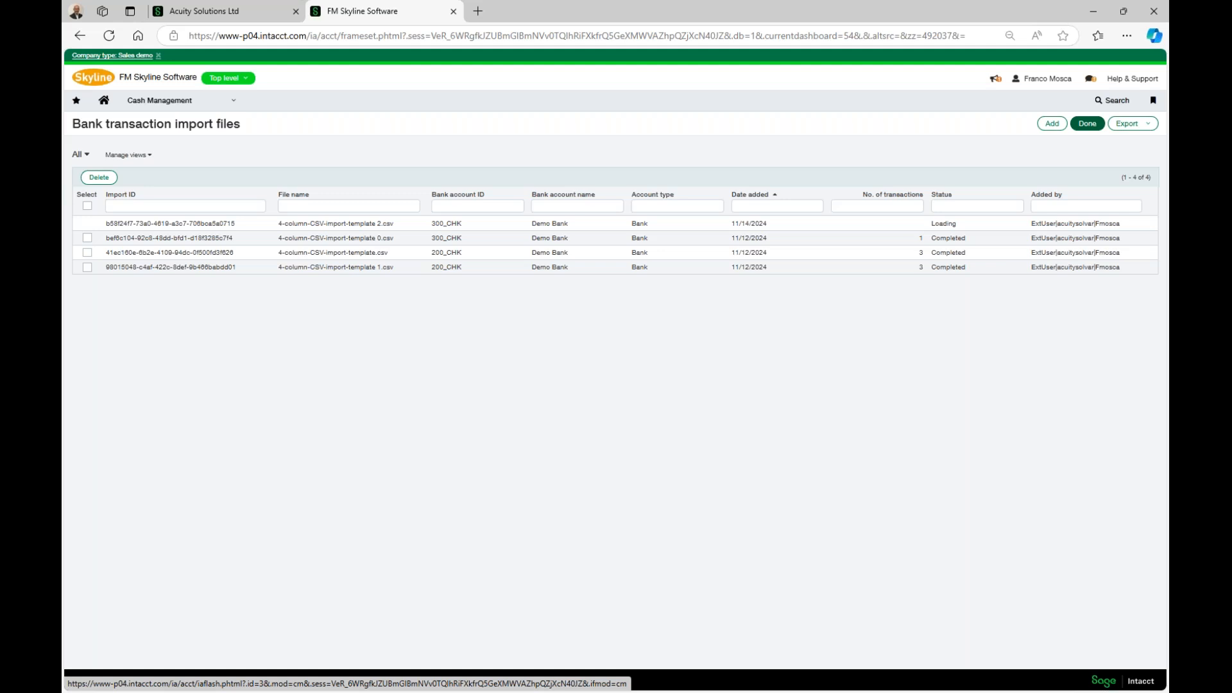
left_click(1087, 124)
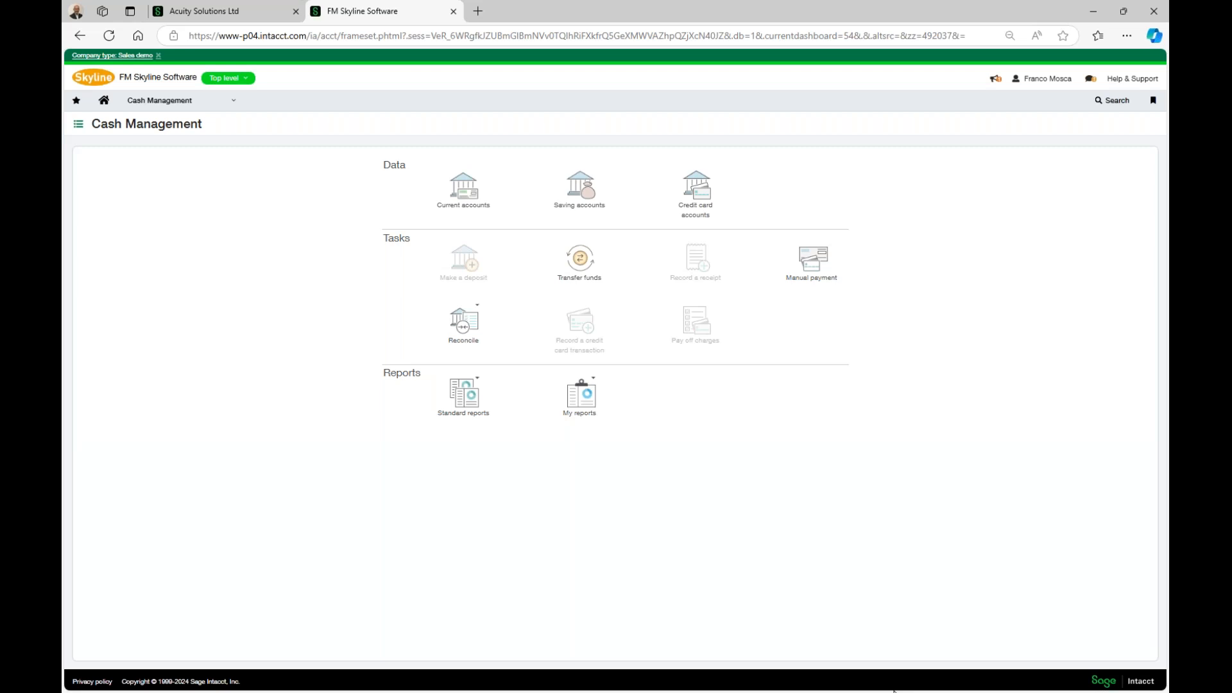
Step: Start a bank reconciliation in Cash Management for the account 300_CHK--Demo Bank (USD)
left_click(177, 110)
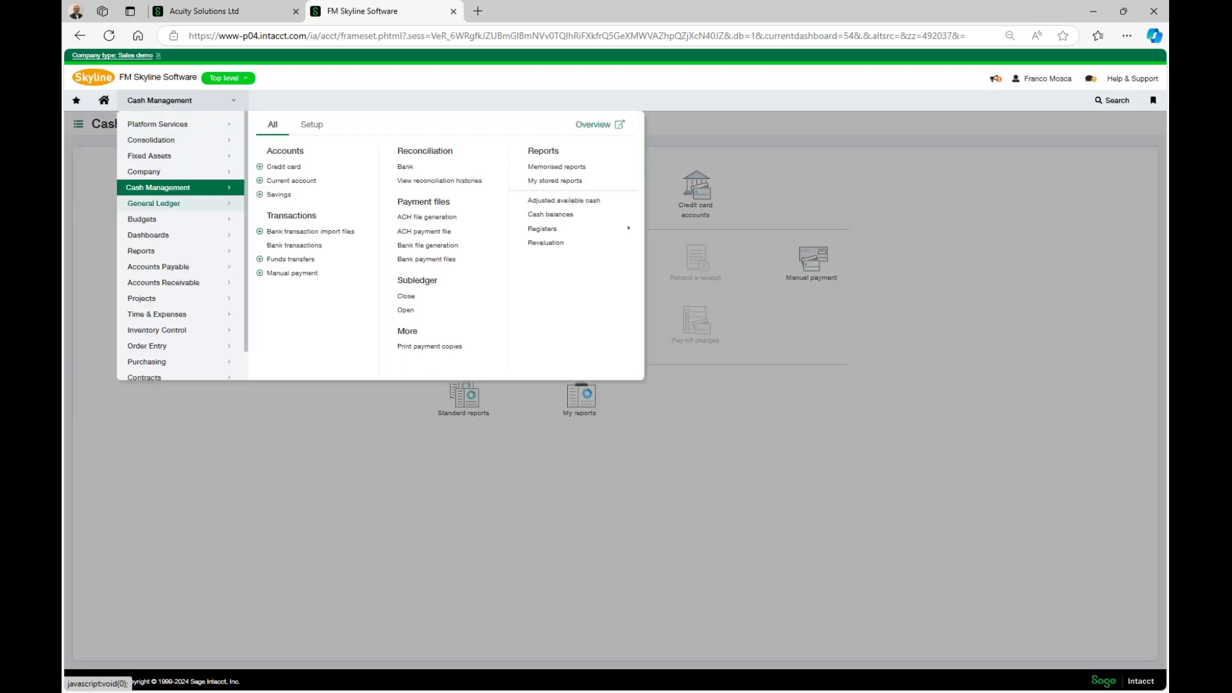
left_click(404, 167)
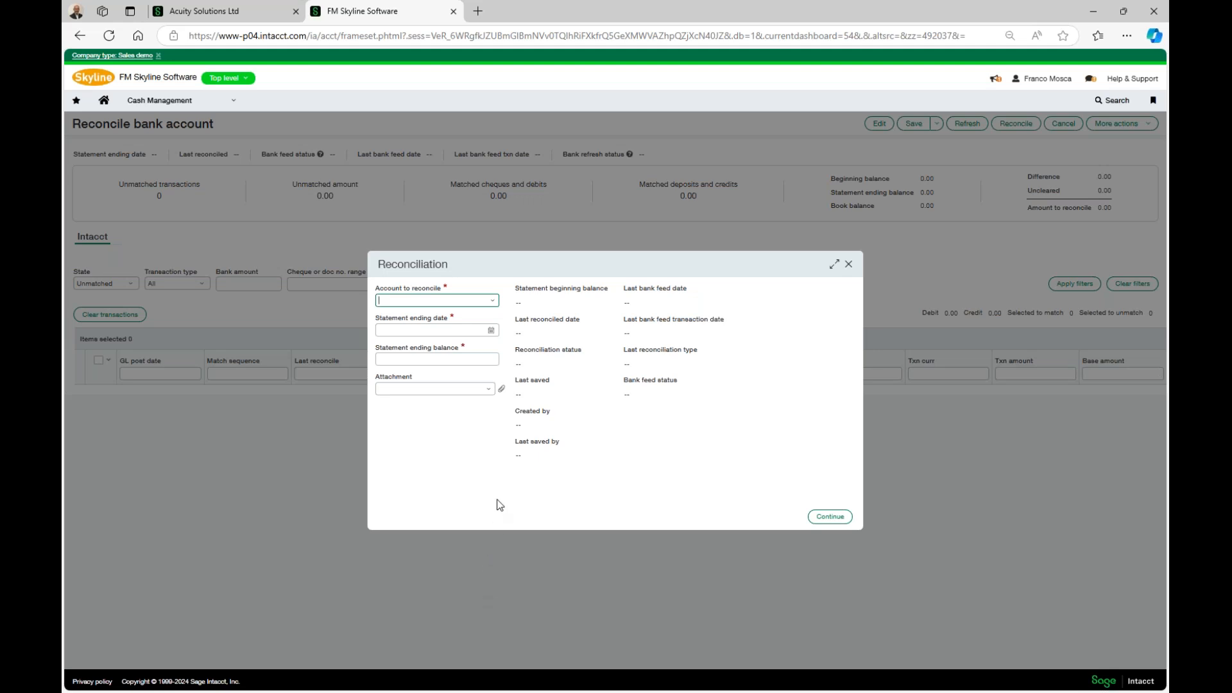
left_click(495, 305)
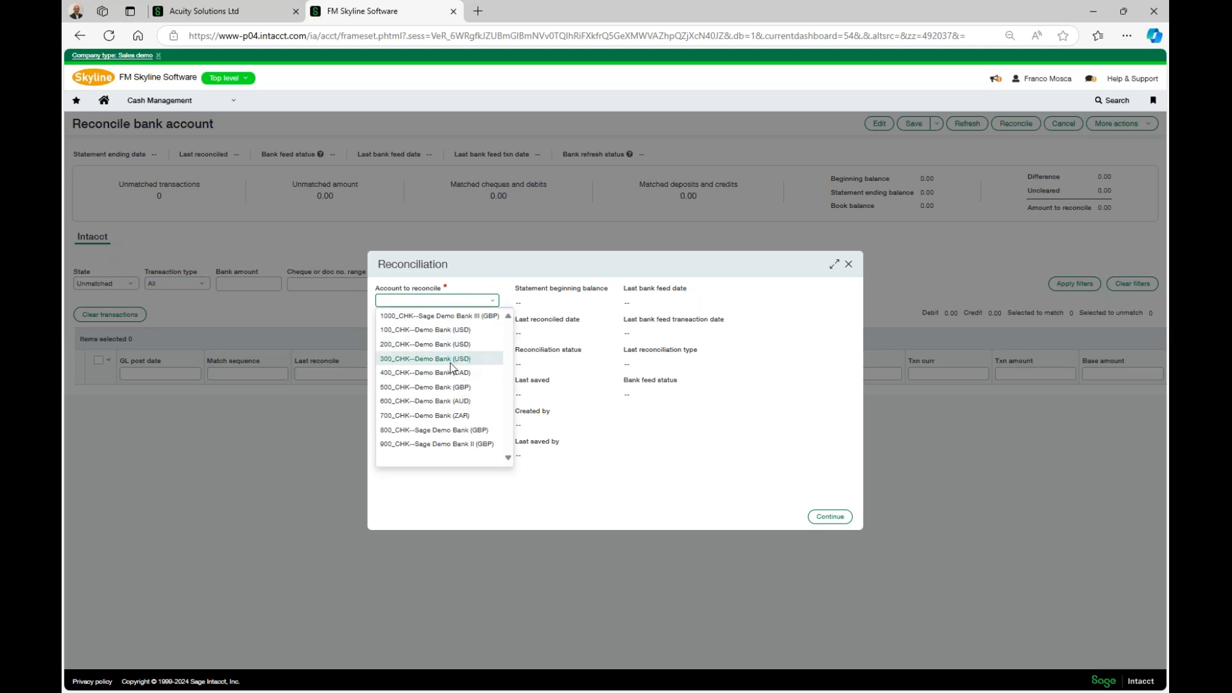
left_click(451, 366)
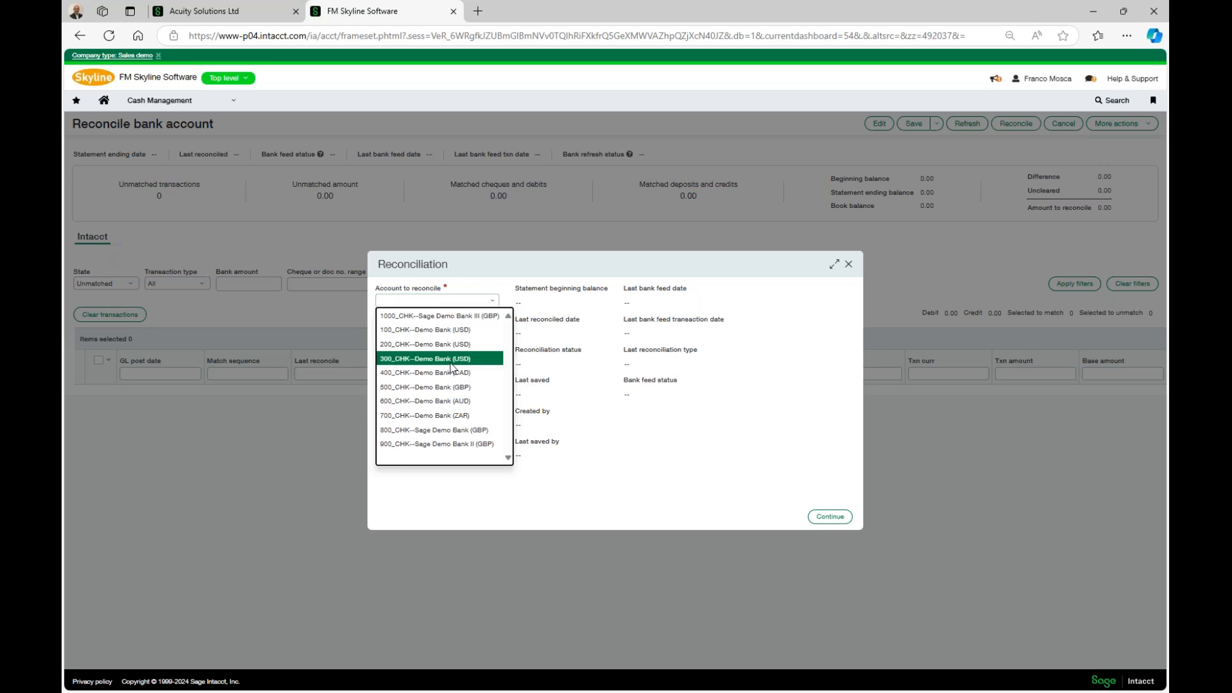
left_click(451, 367)
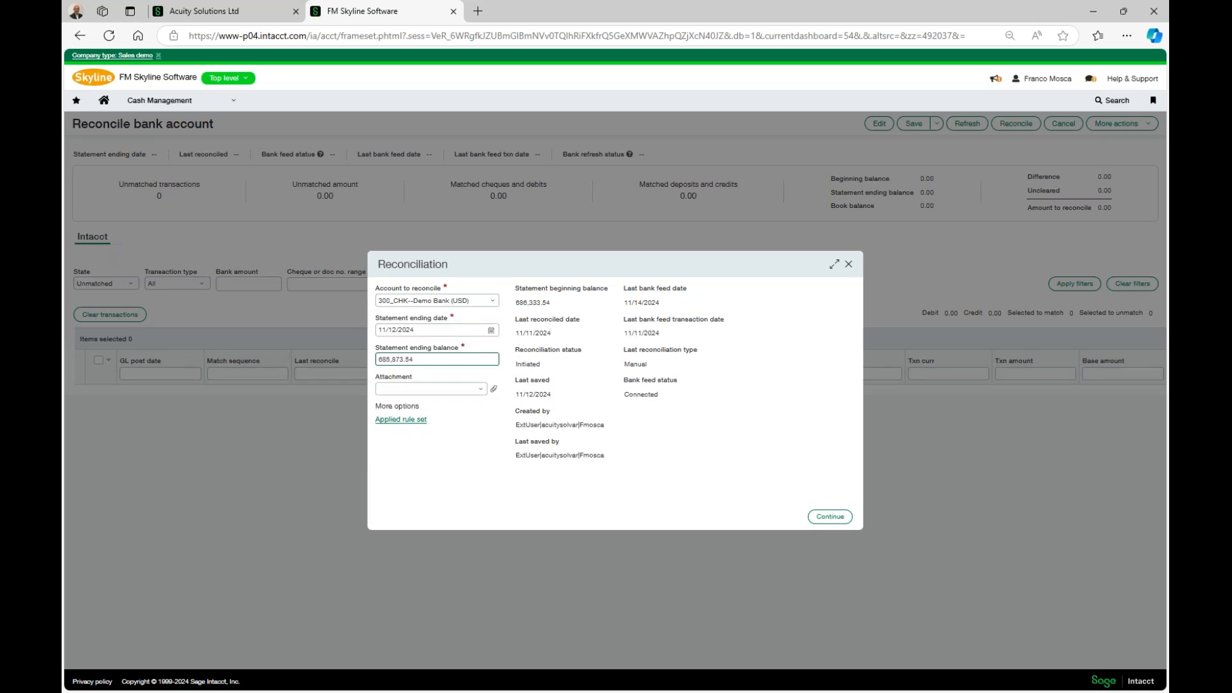
Step: Set the statement ending date to 11/14/2024 and continue to the account's reconciliation page
left_click(413, 331)
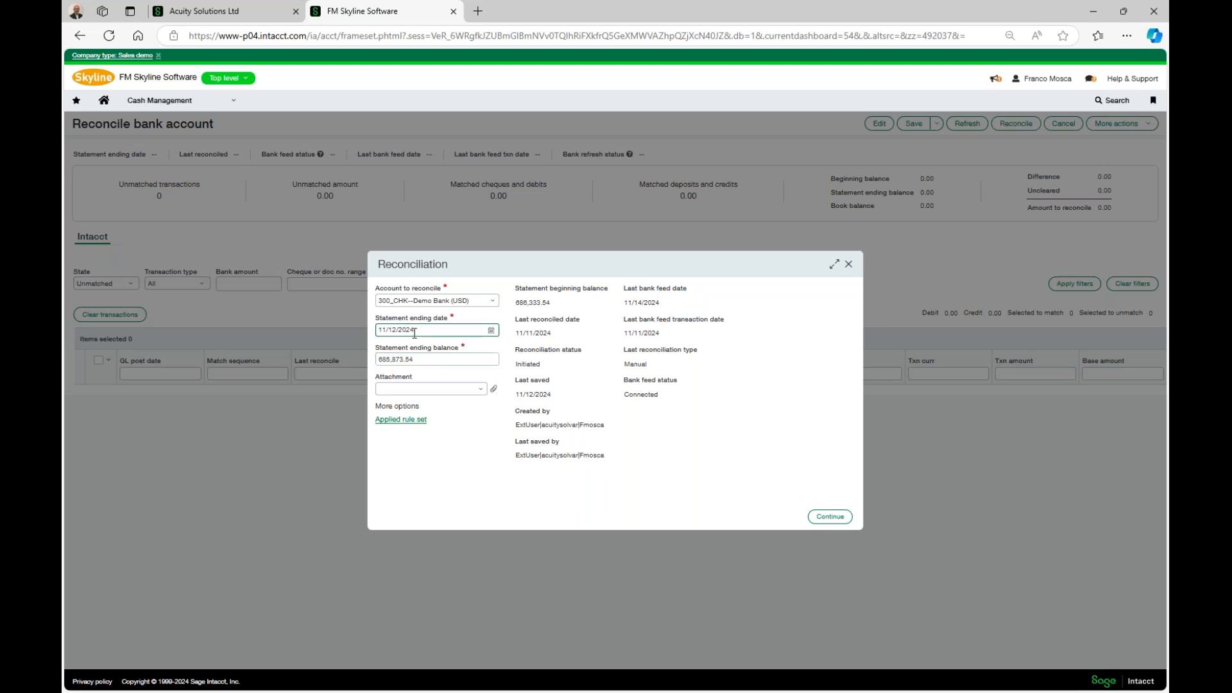
left_click(492, 330)
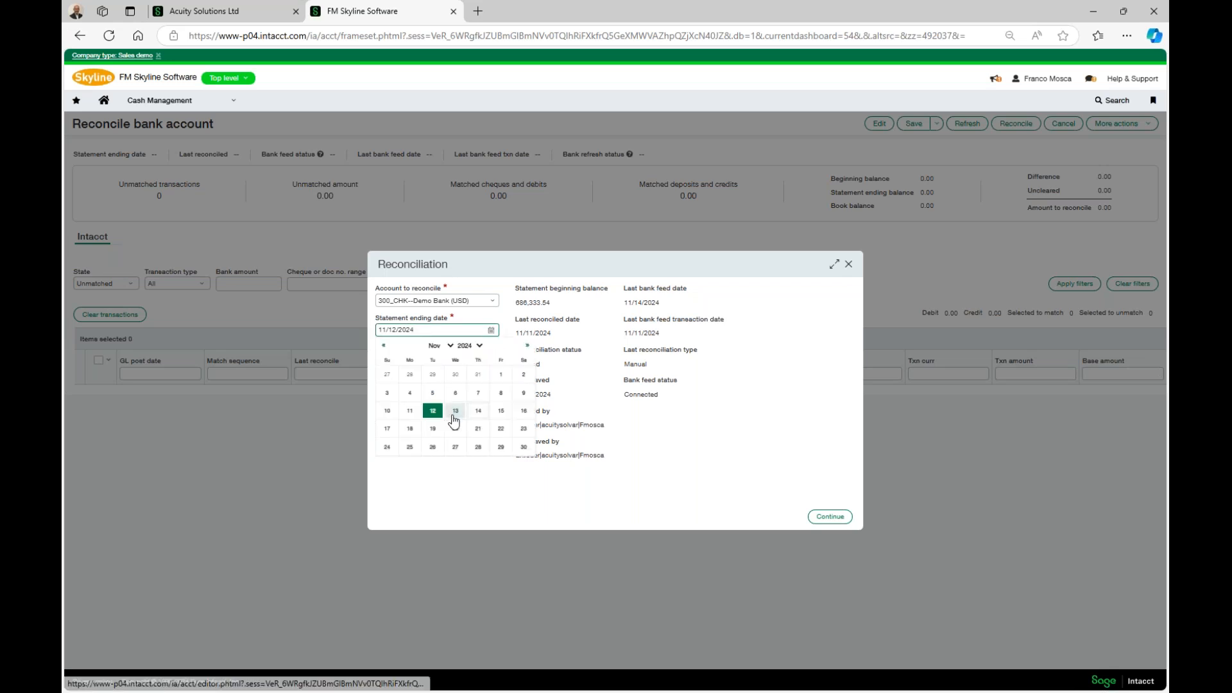
left_click(479, 413)
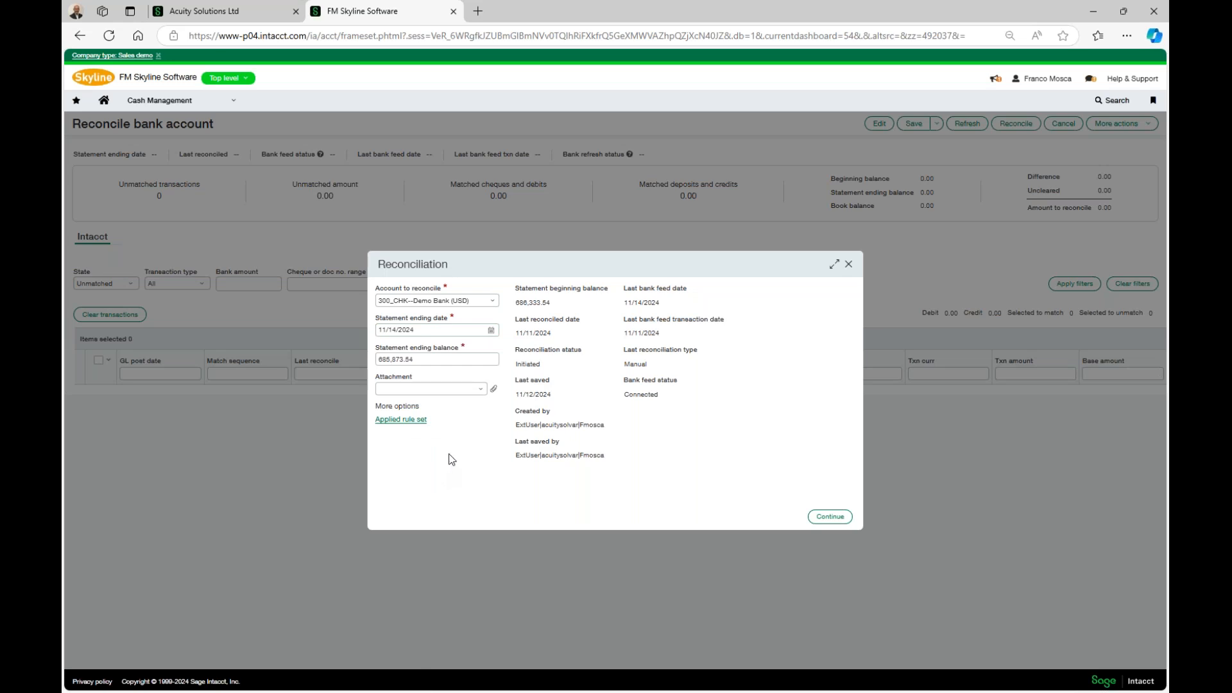
left_click(830, 518)
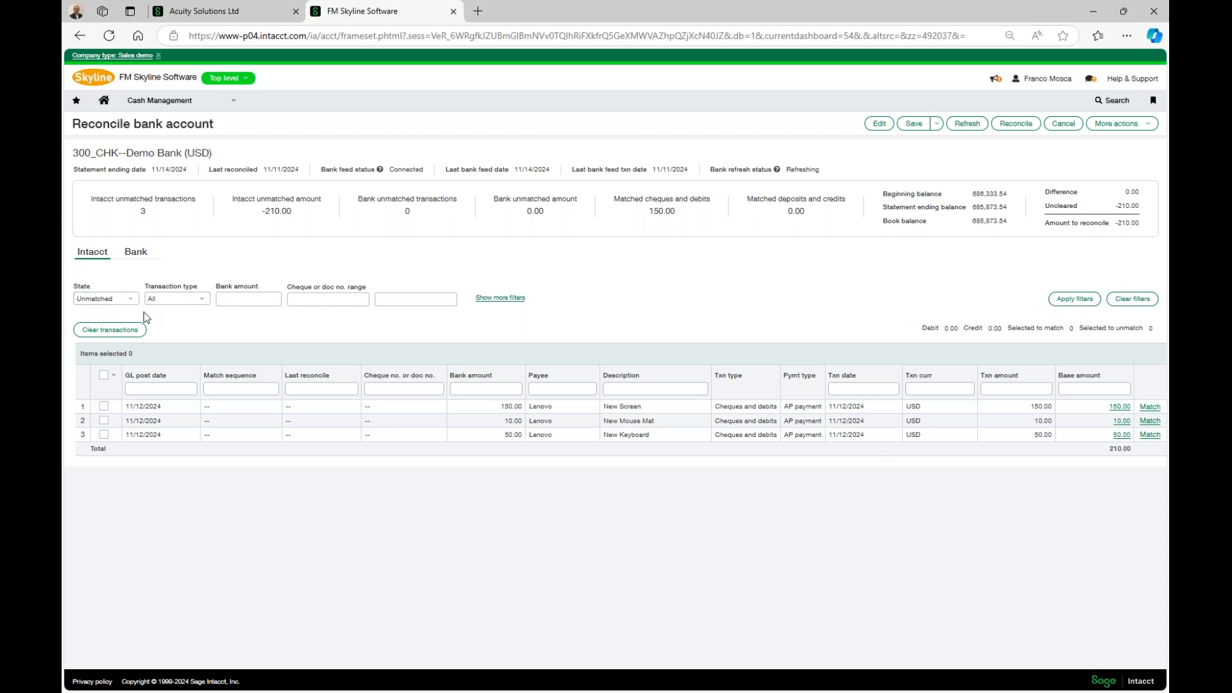
Step: Filter the Intacct transactions of the 300_CHK reconciliation to the Matched state
left_click(127, 300)
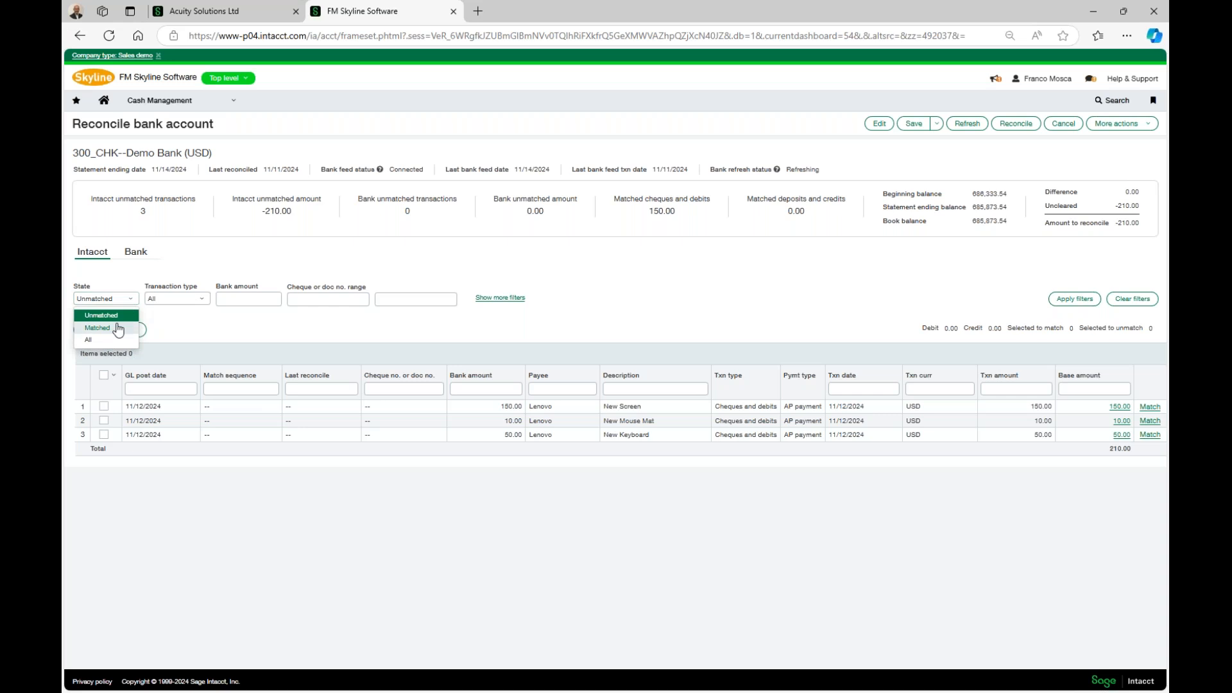
left_click(126, 328)
left_click(1061, 307)
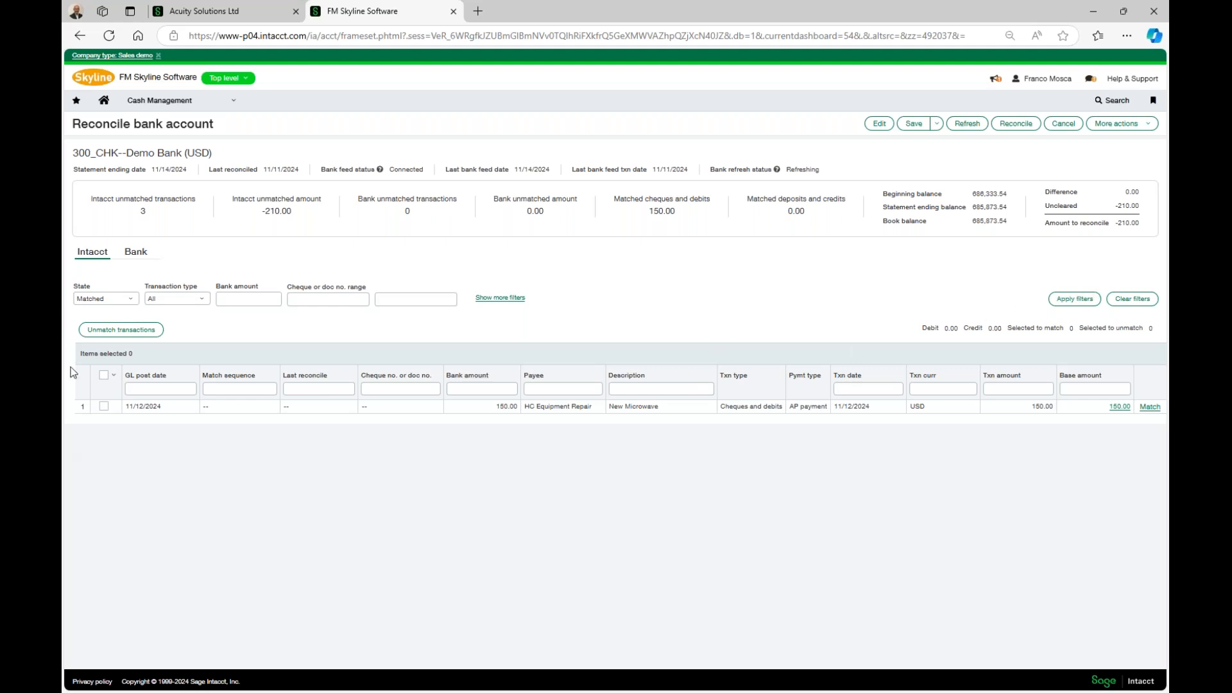
Step: Filter the bank-side transactions of account 300_CHK to the Matched state
left_click(136, 255)
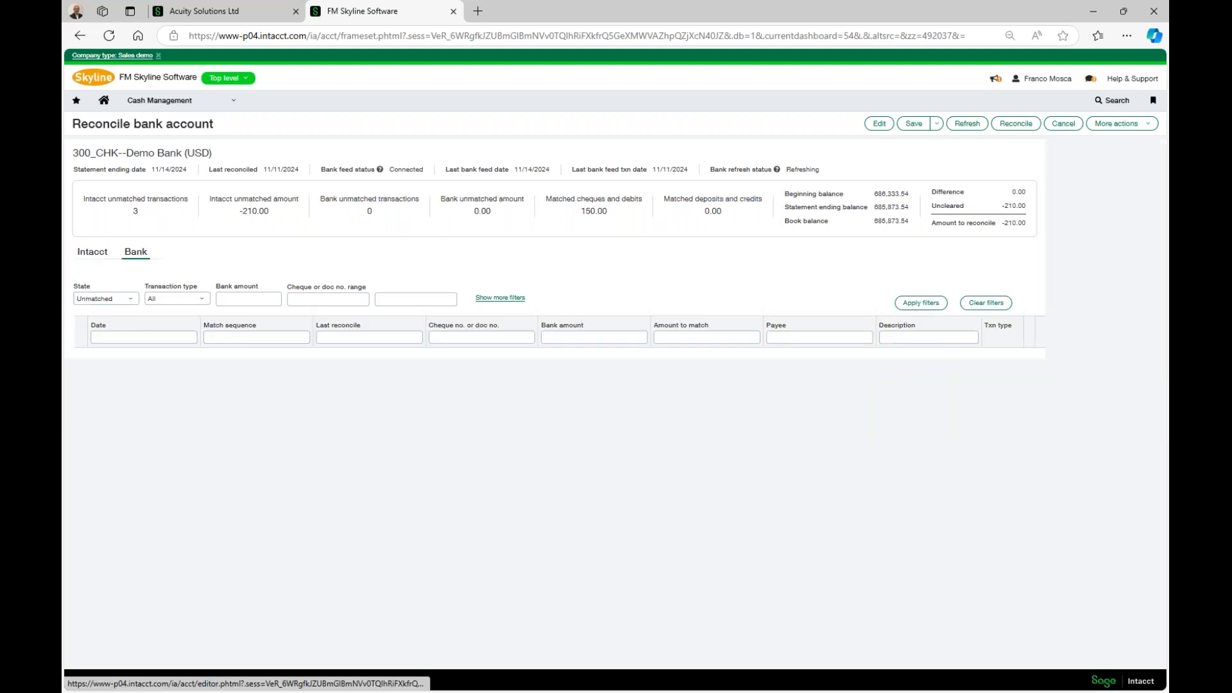
left_click(131, 298)
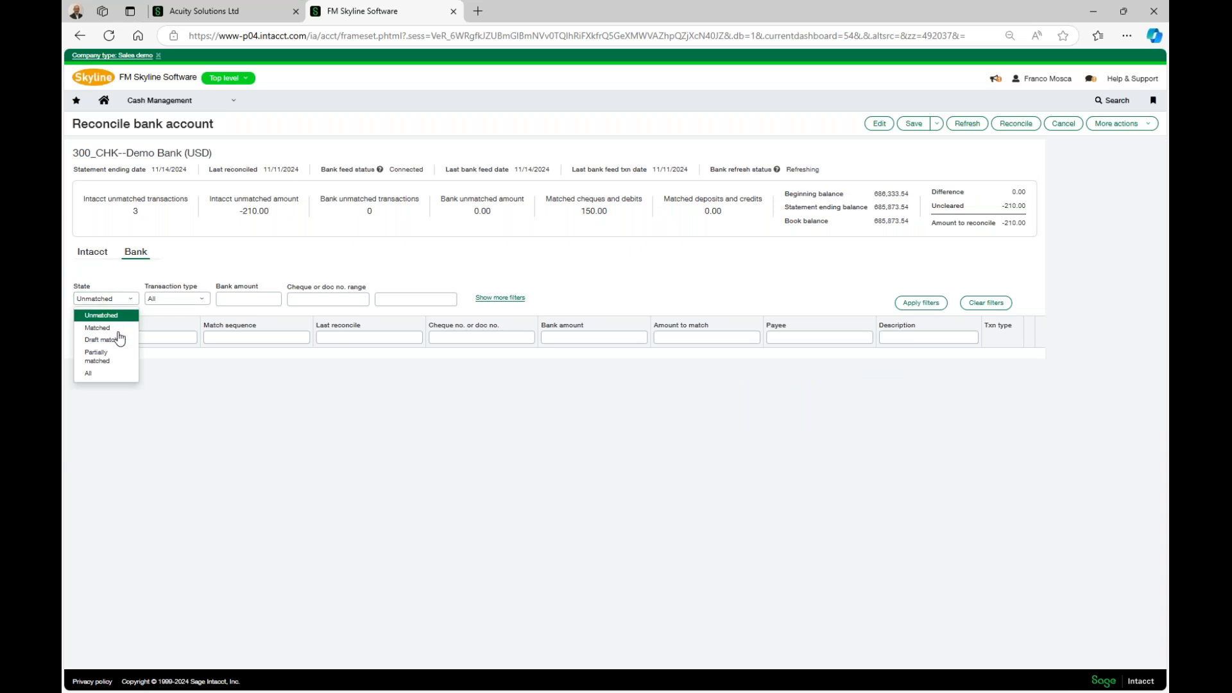
left_click(108, 328)
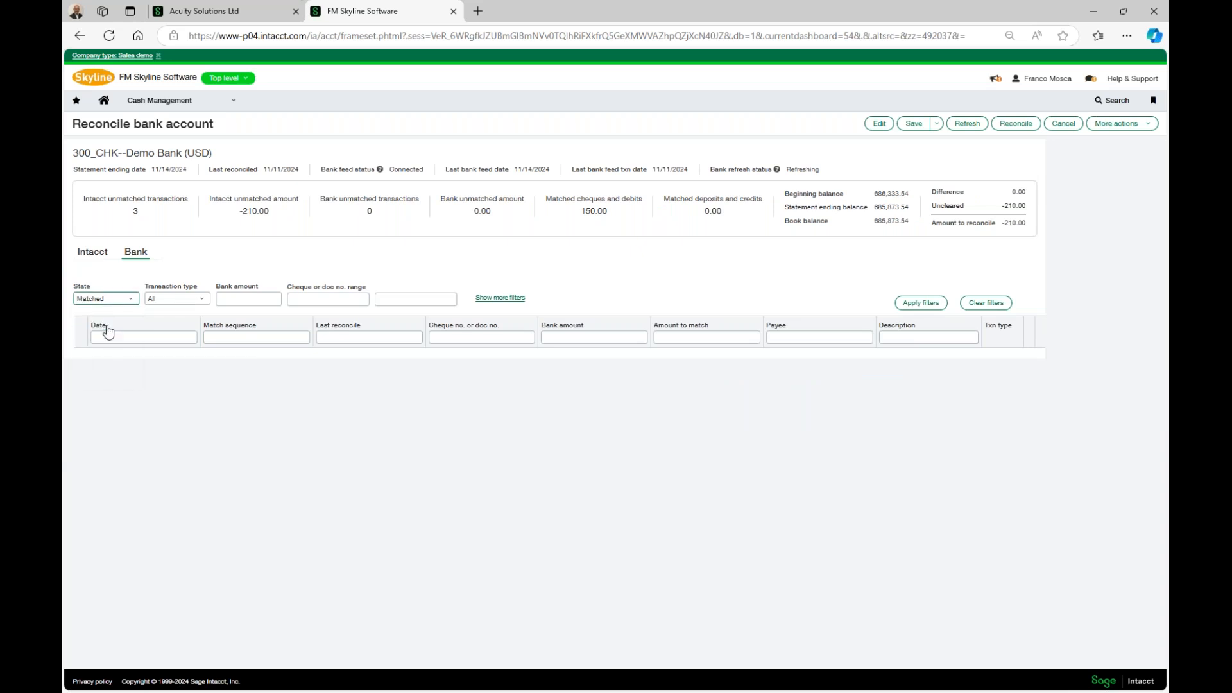
left_click(921, 303)
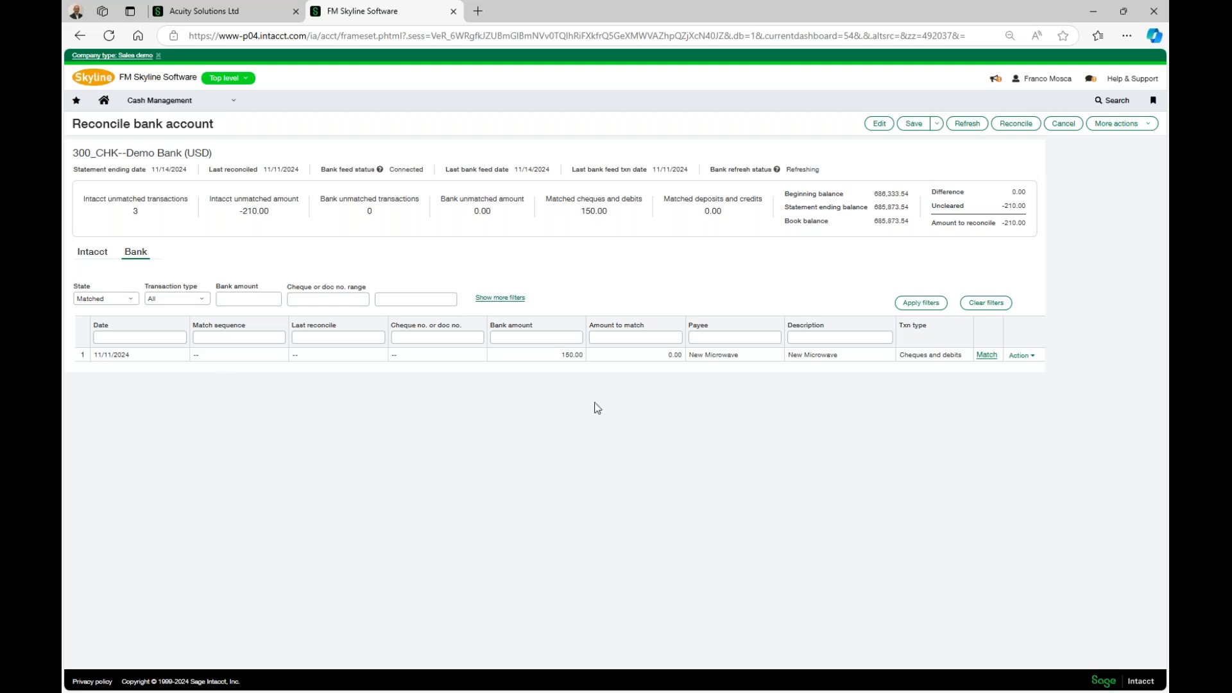
Step: Filter the Intacct transactions of account 300_CHK back to the Unmatched state
left_click(100, 255)
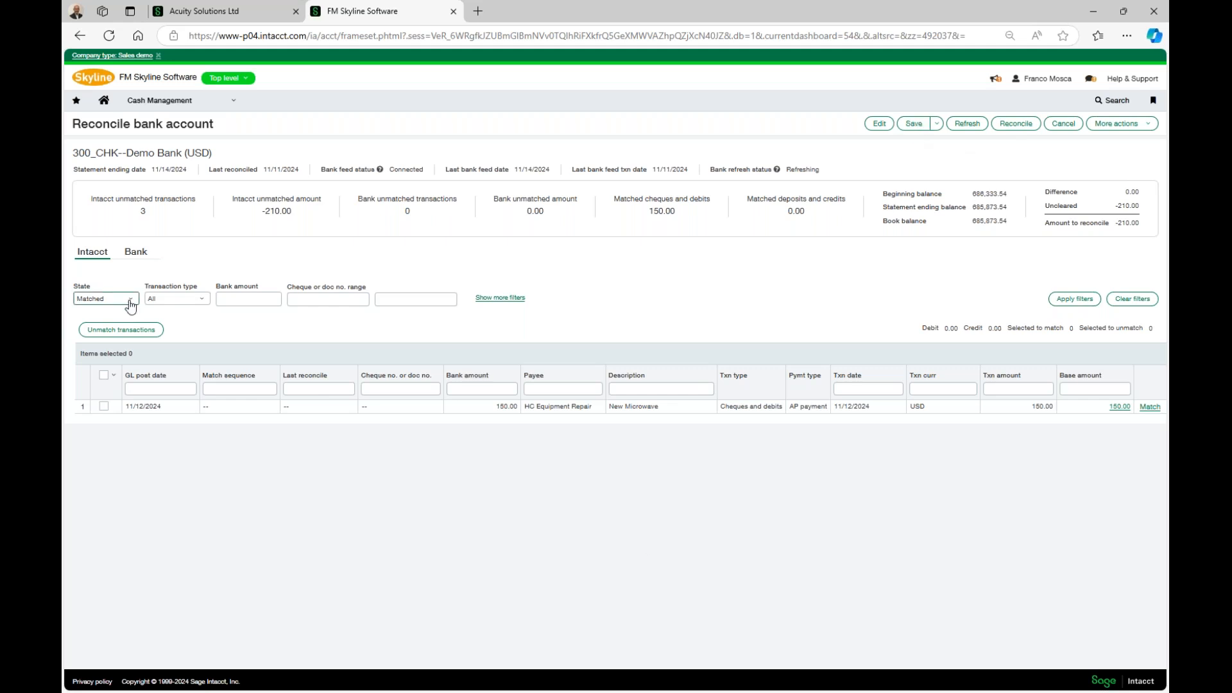
left_click(106, 300)
left_click(109, 316)
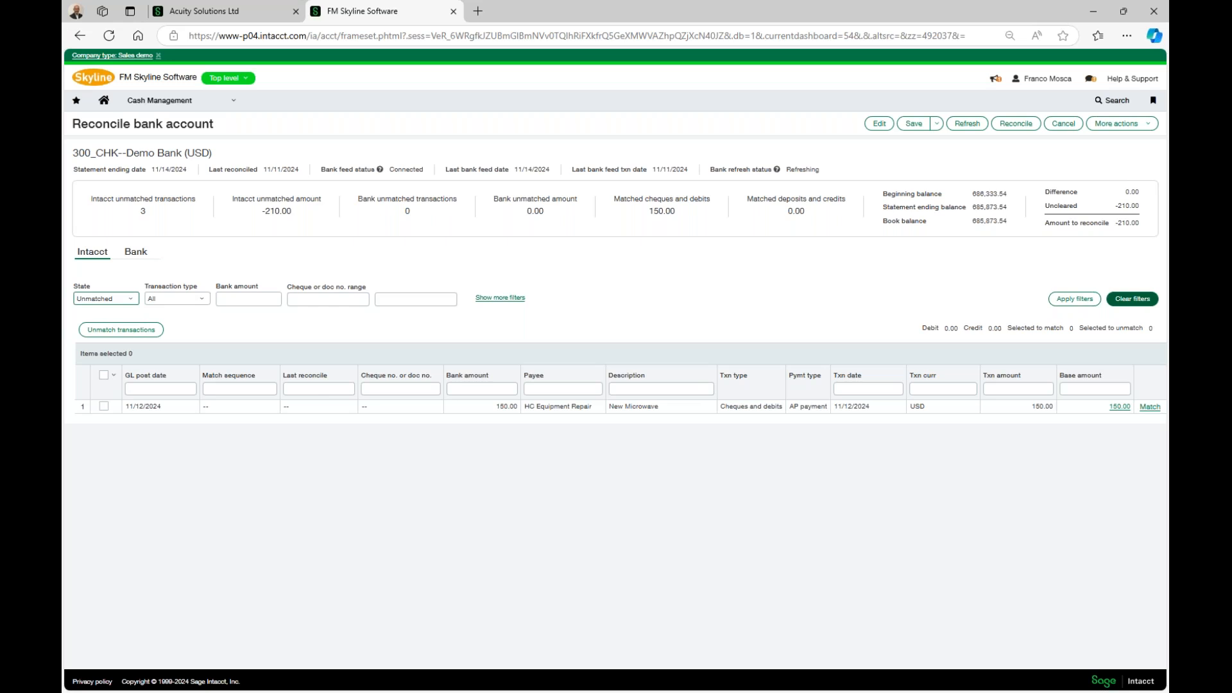
left_click(1068, 302)
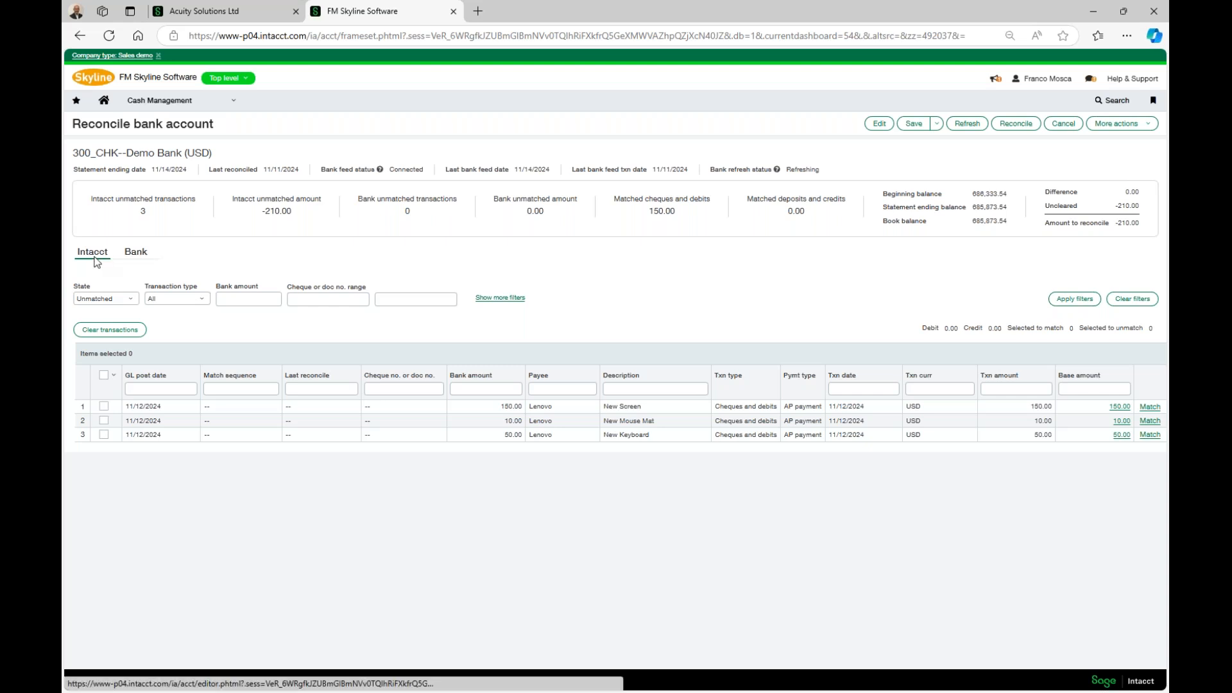
Step: Return to the bank transactions and save the reconciliation of account 300_CHK
left_click(132, 258)
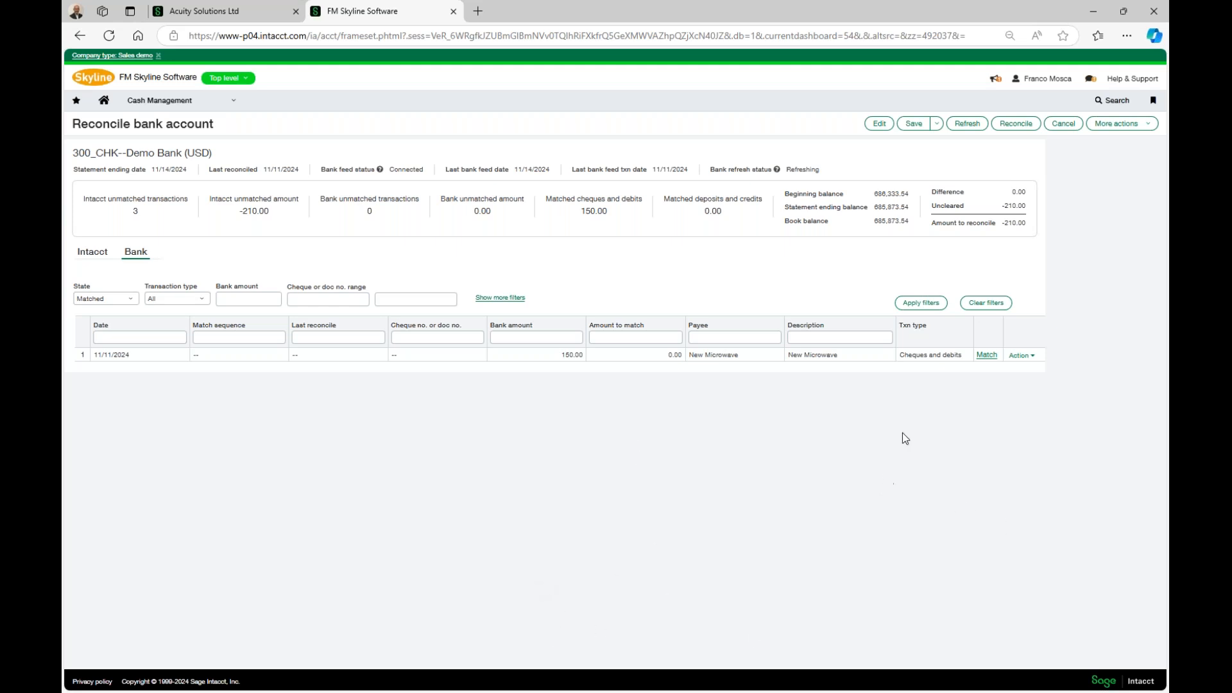
left_click(912, 125)
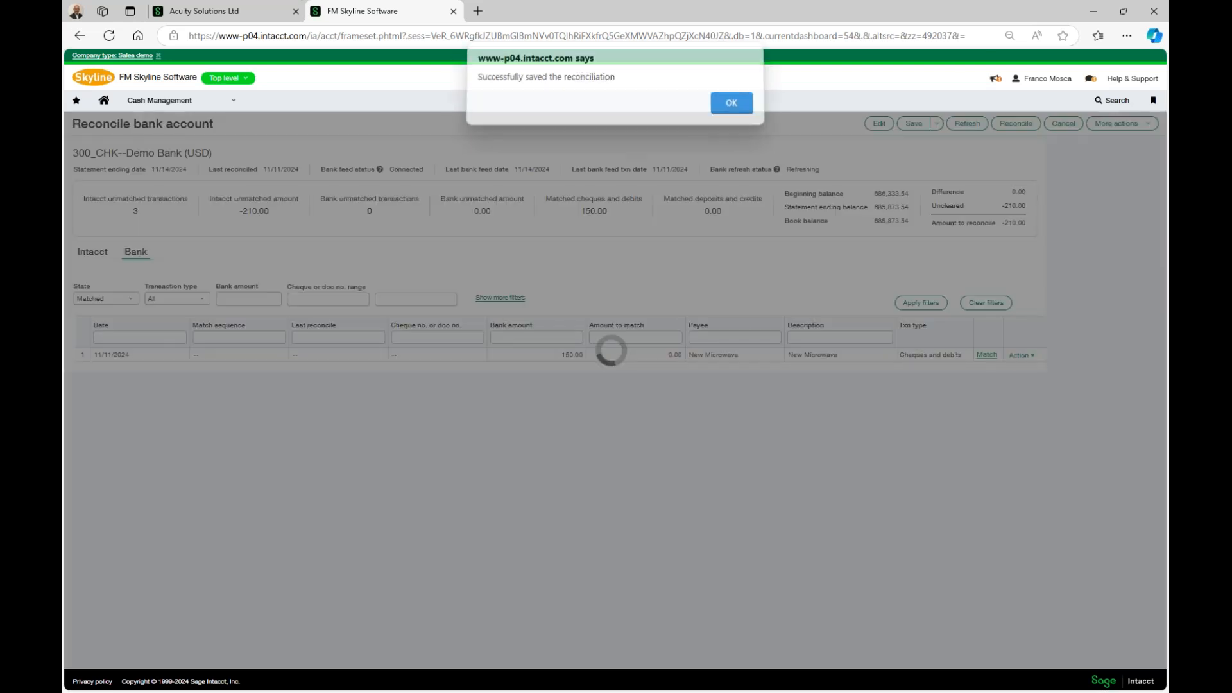
left_click(746, 111)
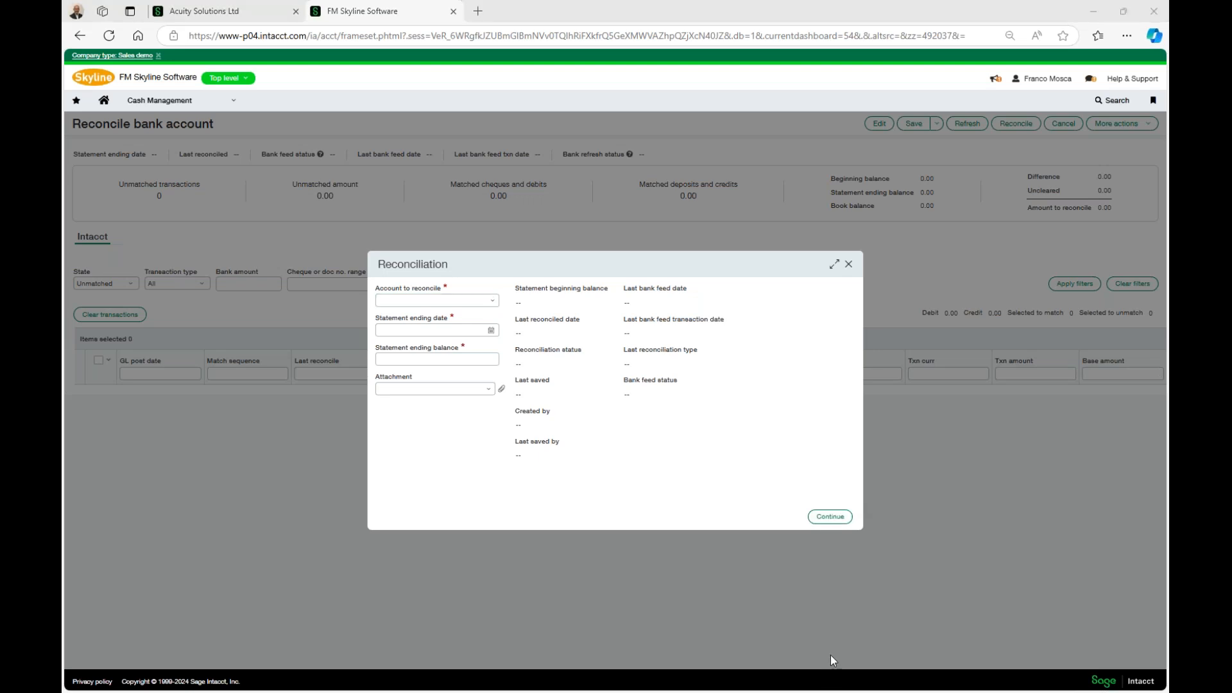
key("Right")
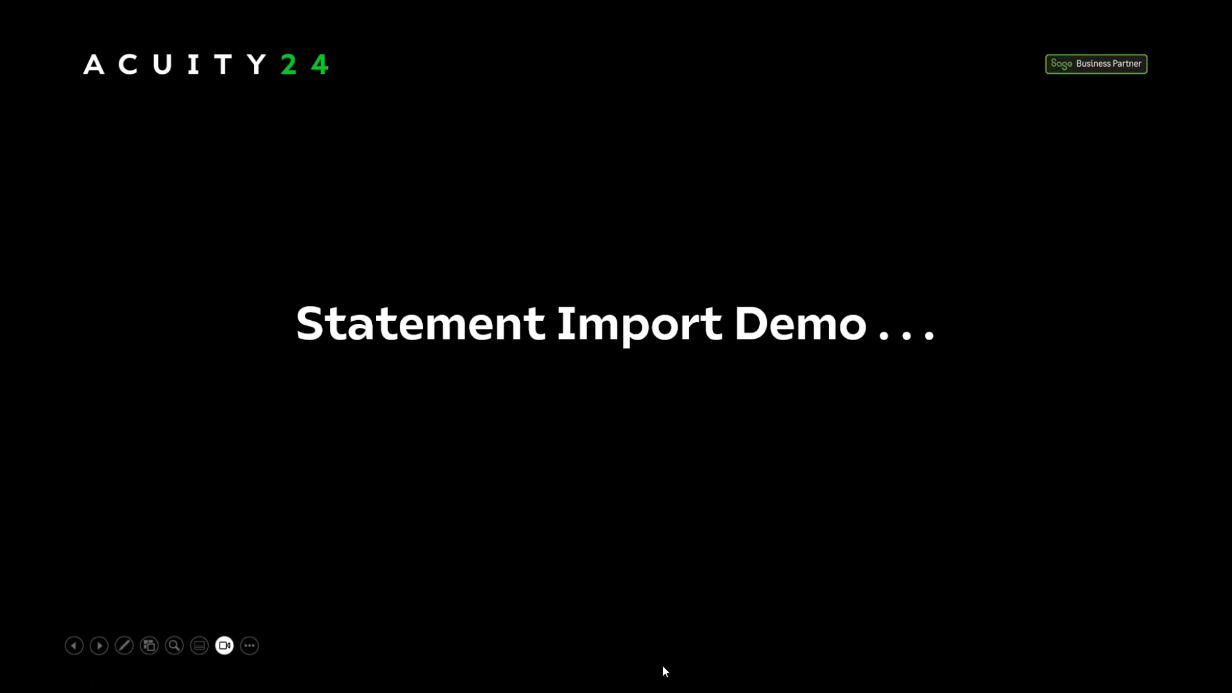
key("Right")
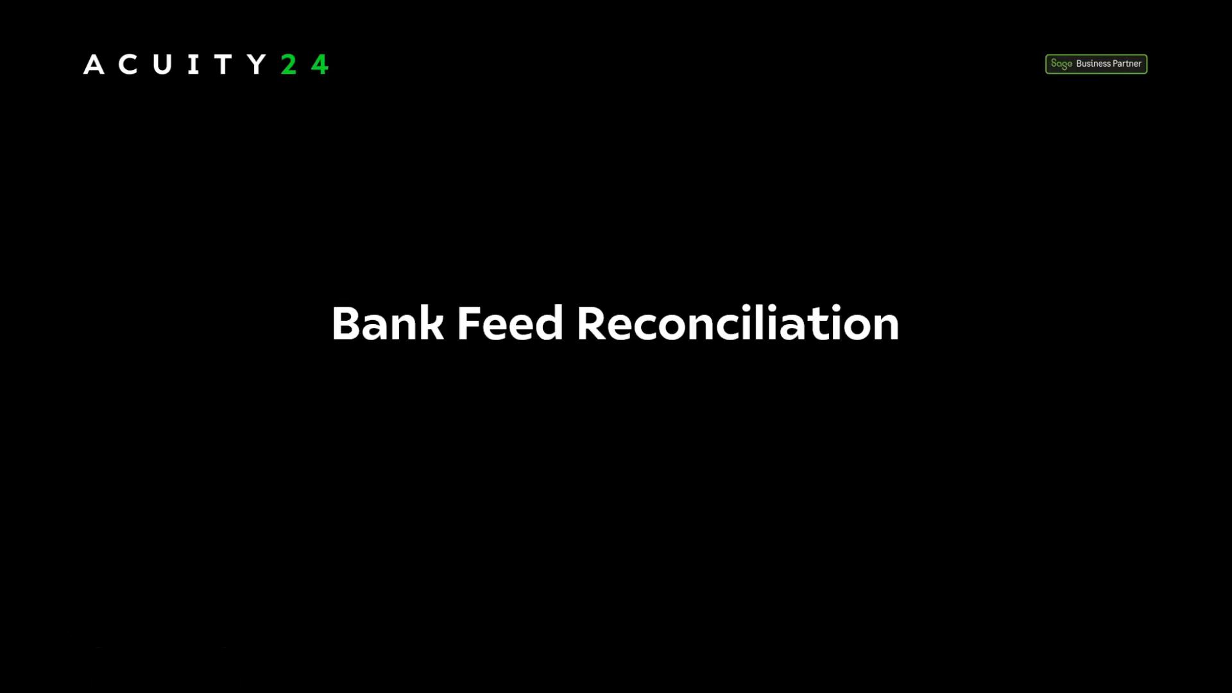
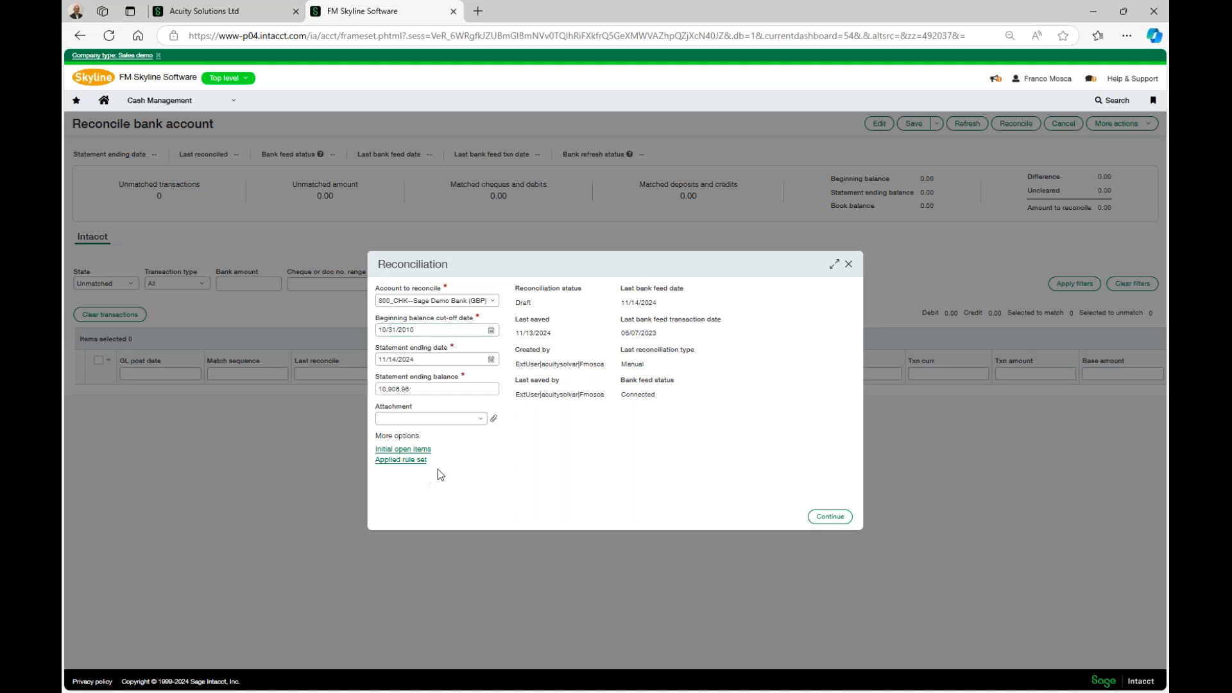
Step: Review the rule set applied to 800_CHK--Sage Demo Bank (GBP) and continue to the account's reconciliation page
left_click(400, 460)
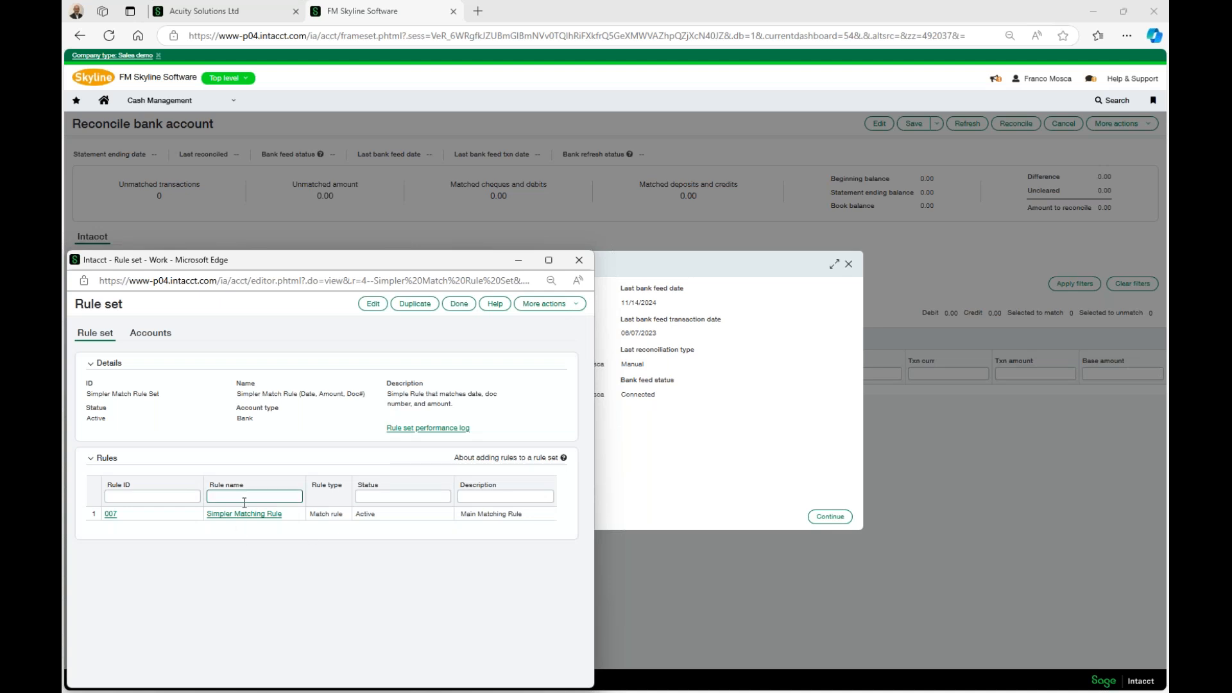
left_click(578, 260)
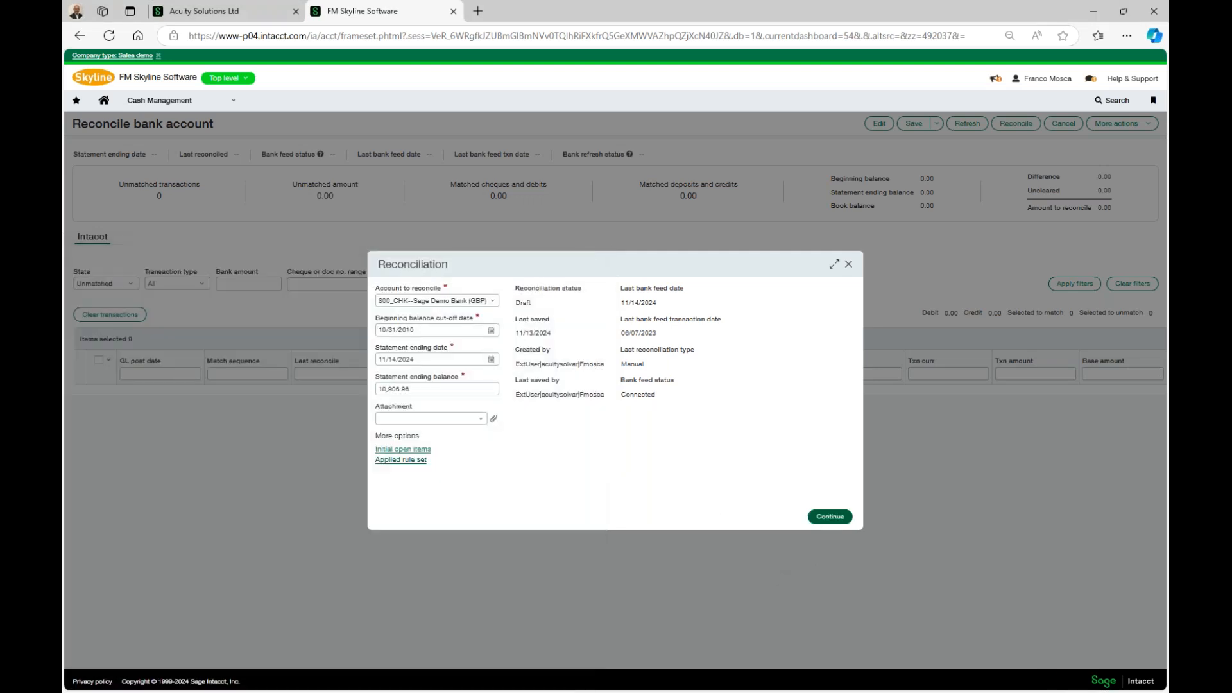
left_click(830, 517)
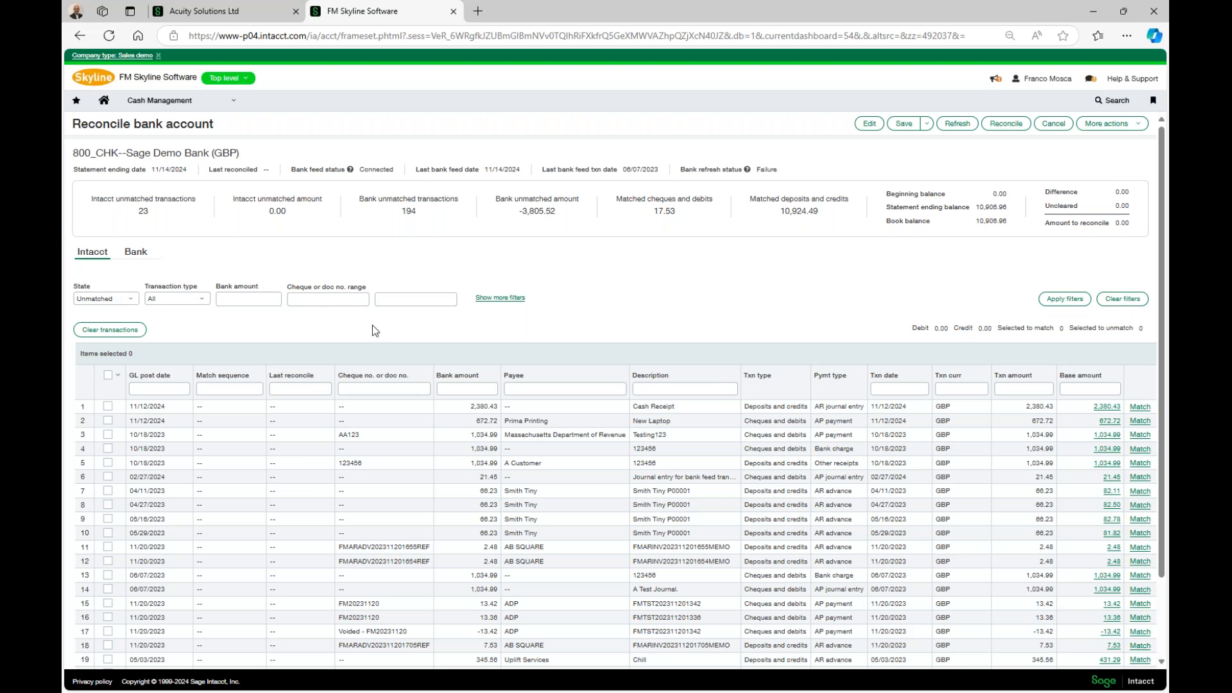
Step: Examine the unmatched Intacct transactions of account 800_CHK and its unmatched bank transactions
left_click(453, 299)
left_click(101, 307)
key("ctrl")
left_click(135, 254)
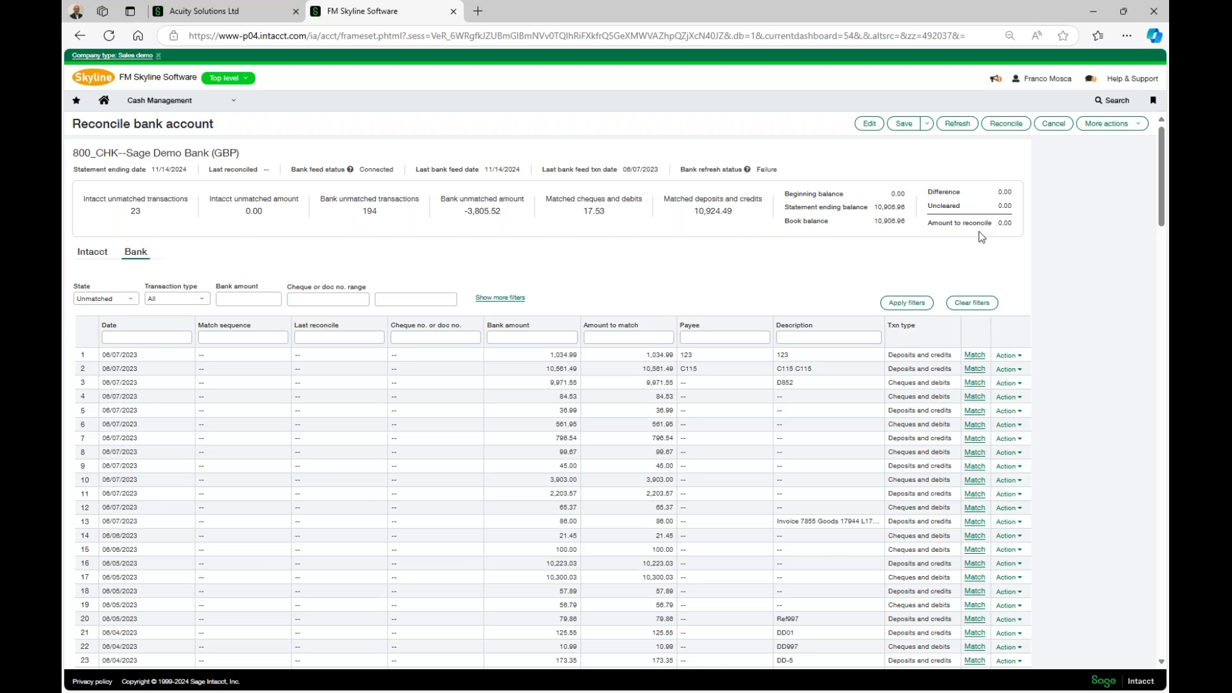
key("ctrl")
key("ctrl")
Step: Filter the bank transactions of account 800_CHK to the Matched state
left_click(128, 299)
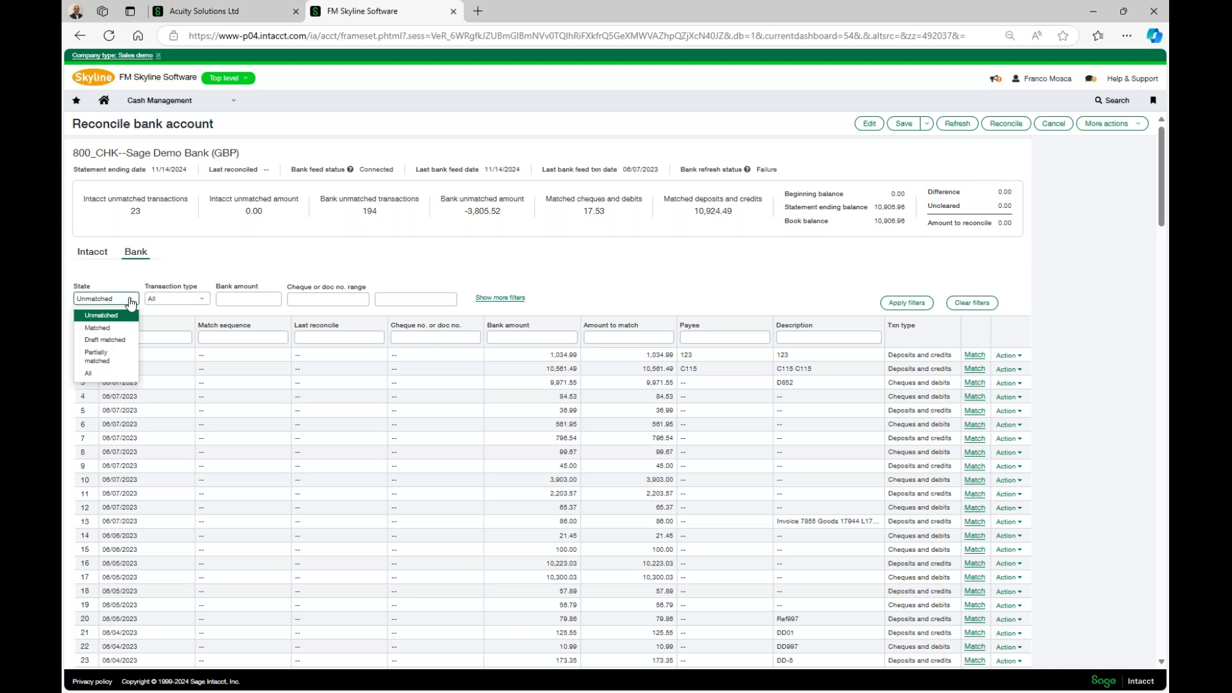
left_click(109, 328)
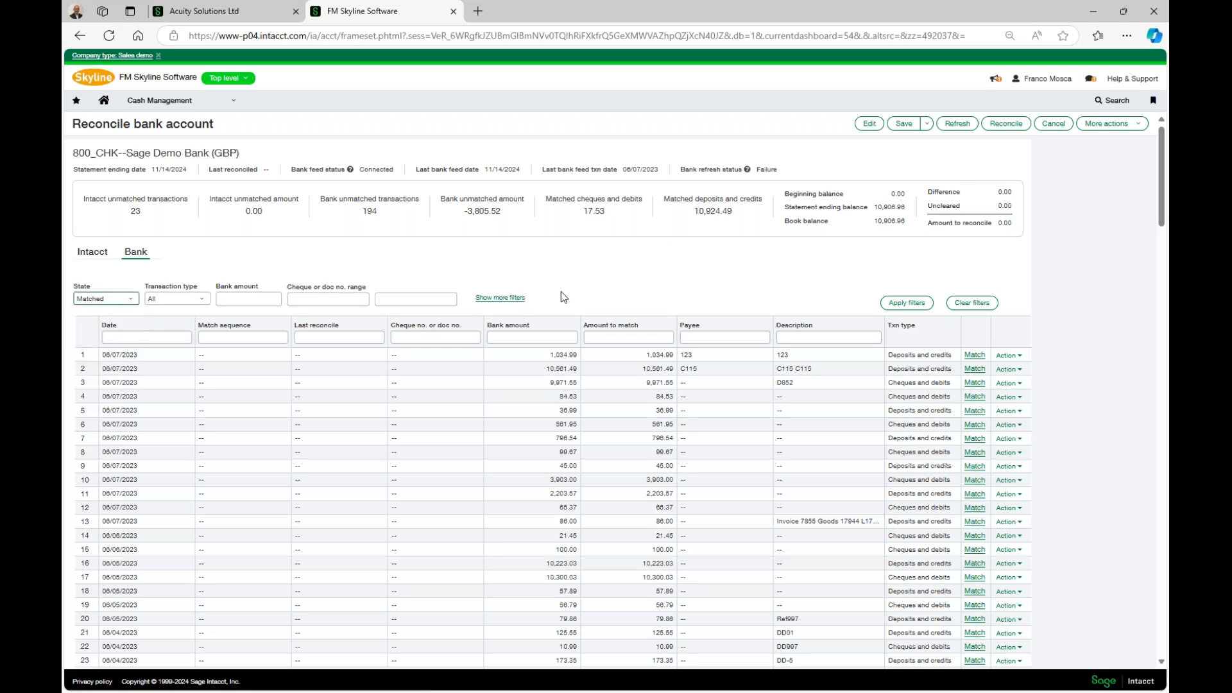
left_click(911, 303)
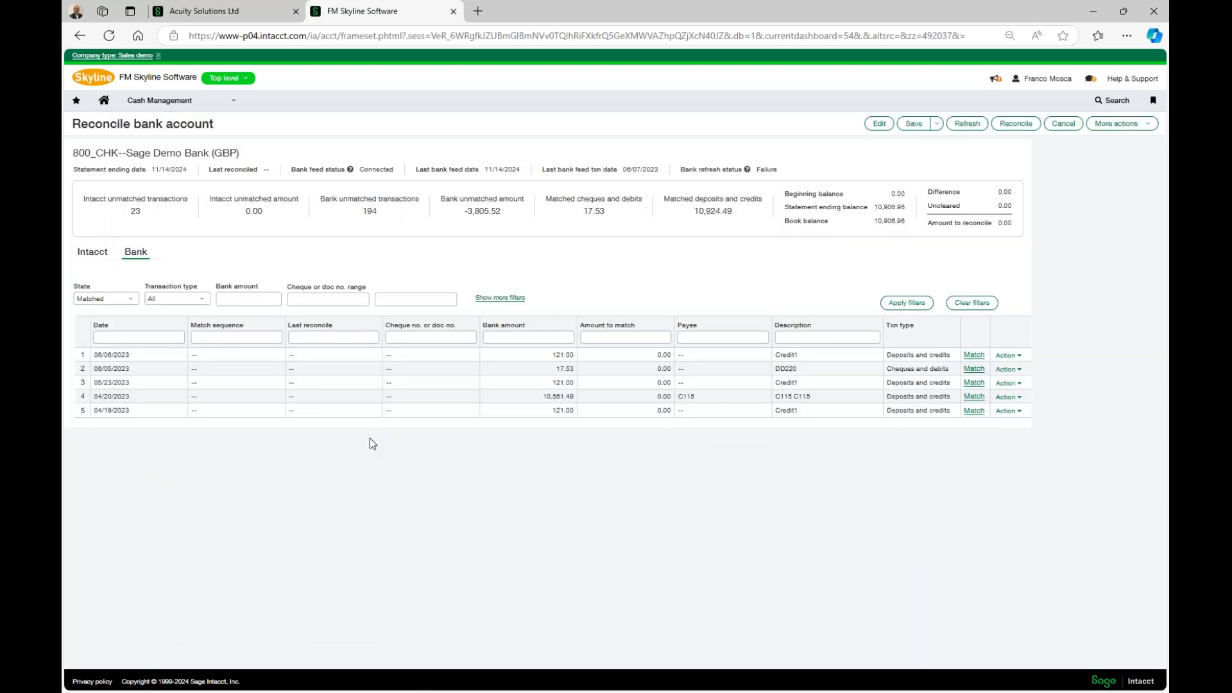
Step: Filter the Intacct transactions of account 800_CHK to the Matched state
left_click(91, 256)
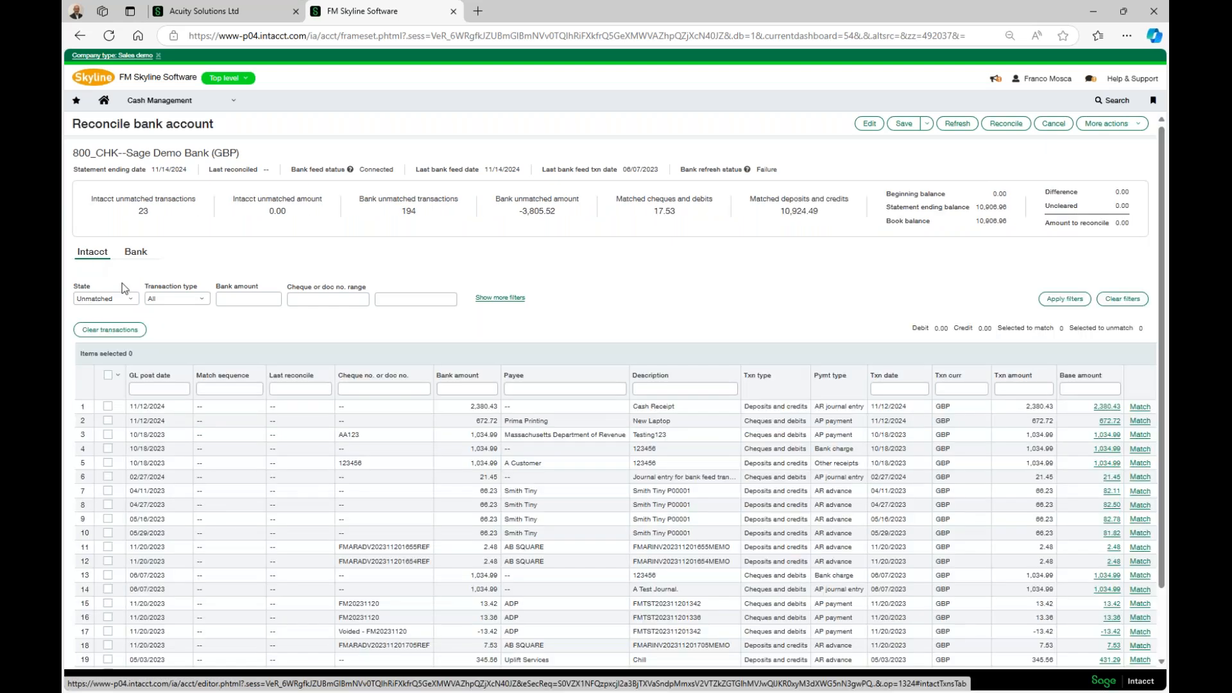
left_click(129, 301)
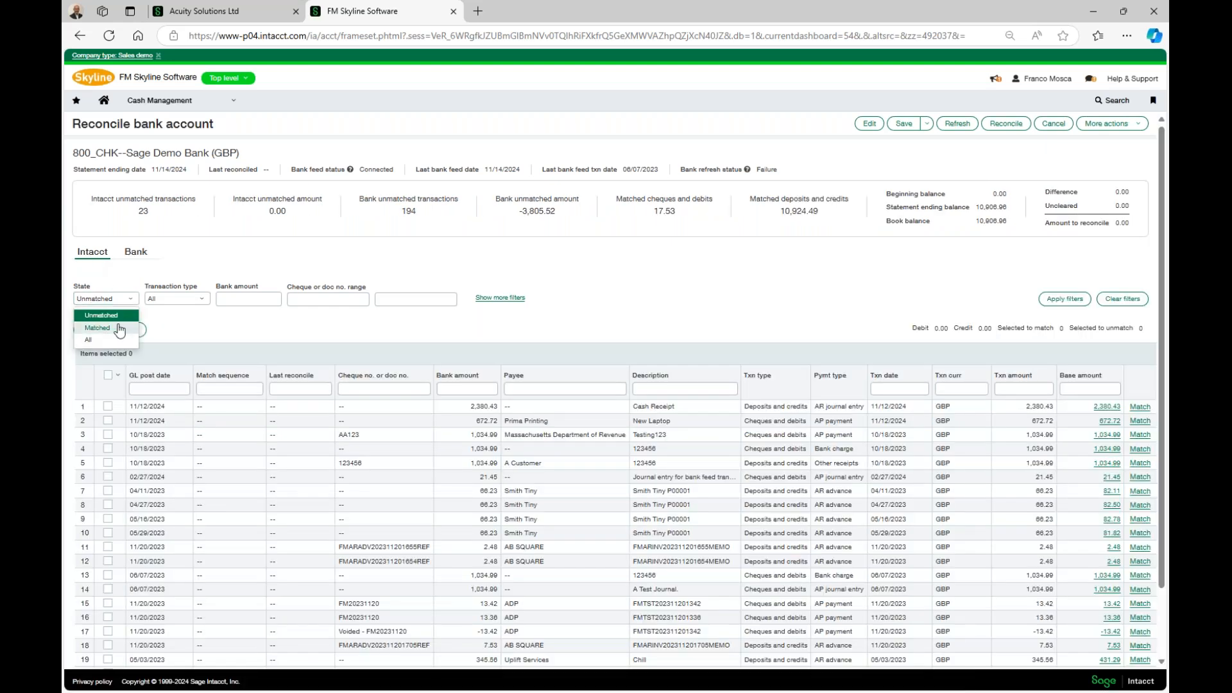
left_click(97, 328)
left_click(1064, 299)
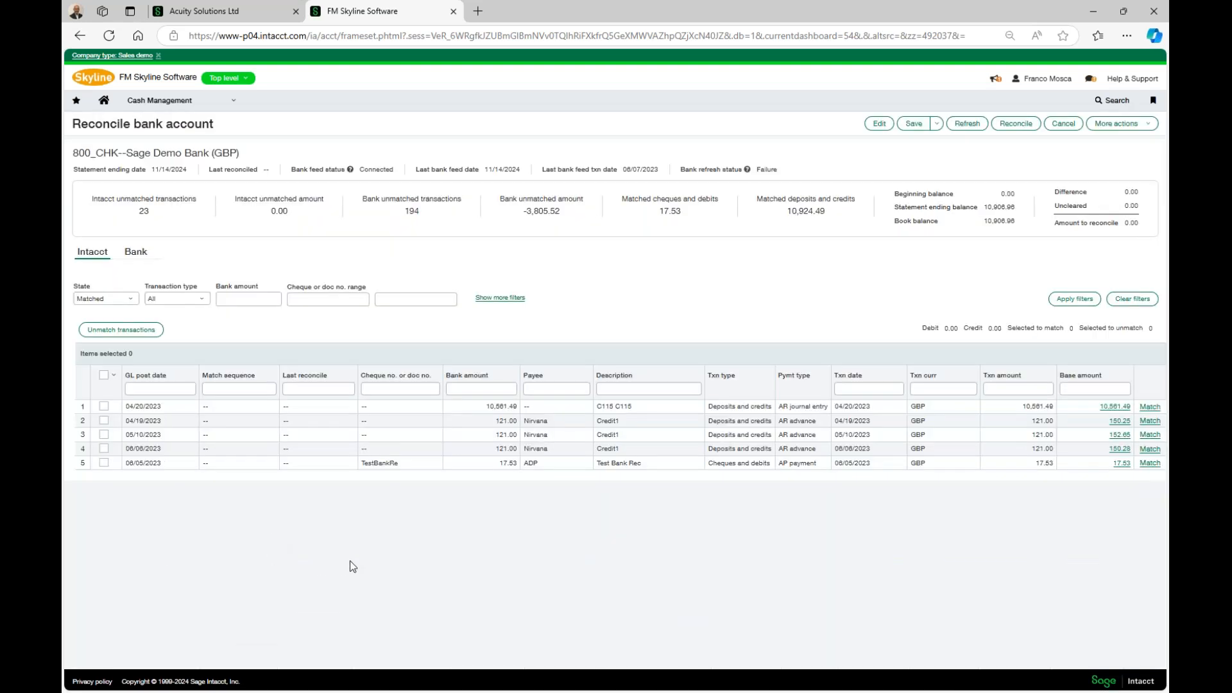
Step: Filter the bank transactions of account 800_CHK to Unmatched with the additional filter fields shown, and look through the list
left_click(136, 255)
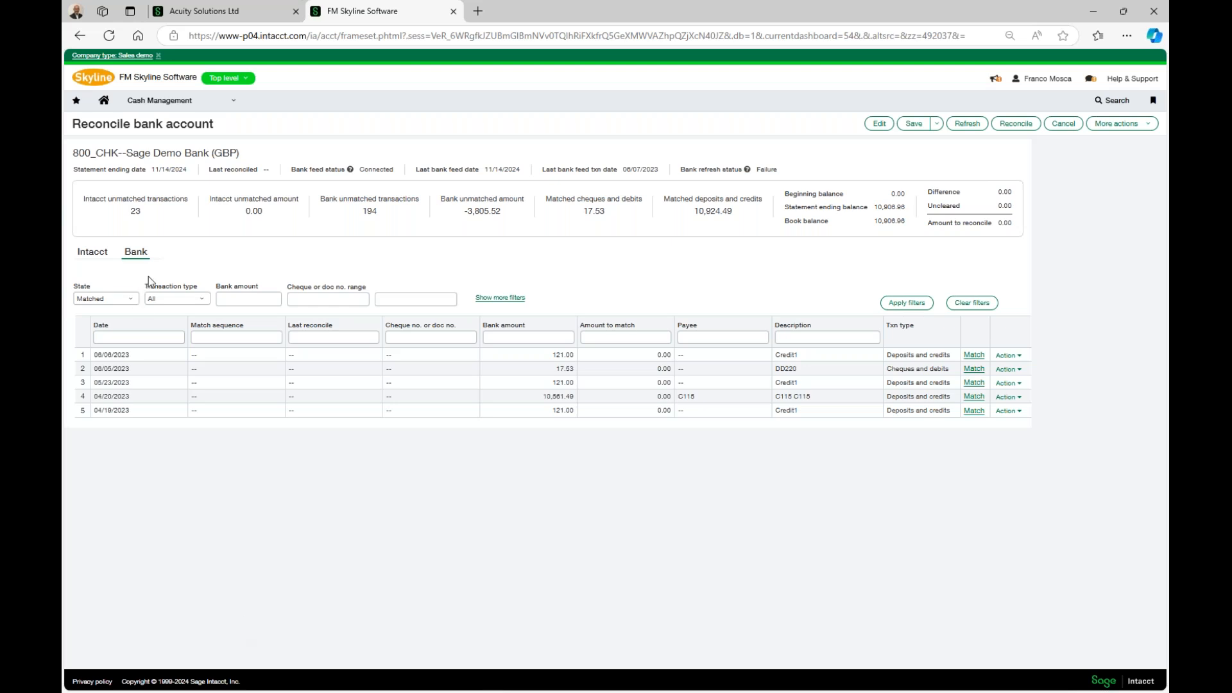
left_click(131, 302)
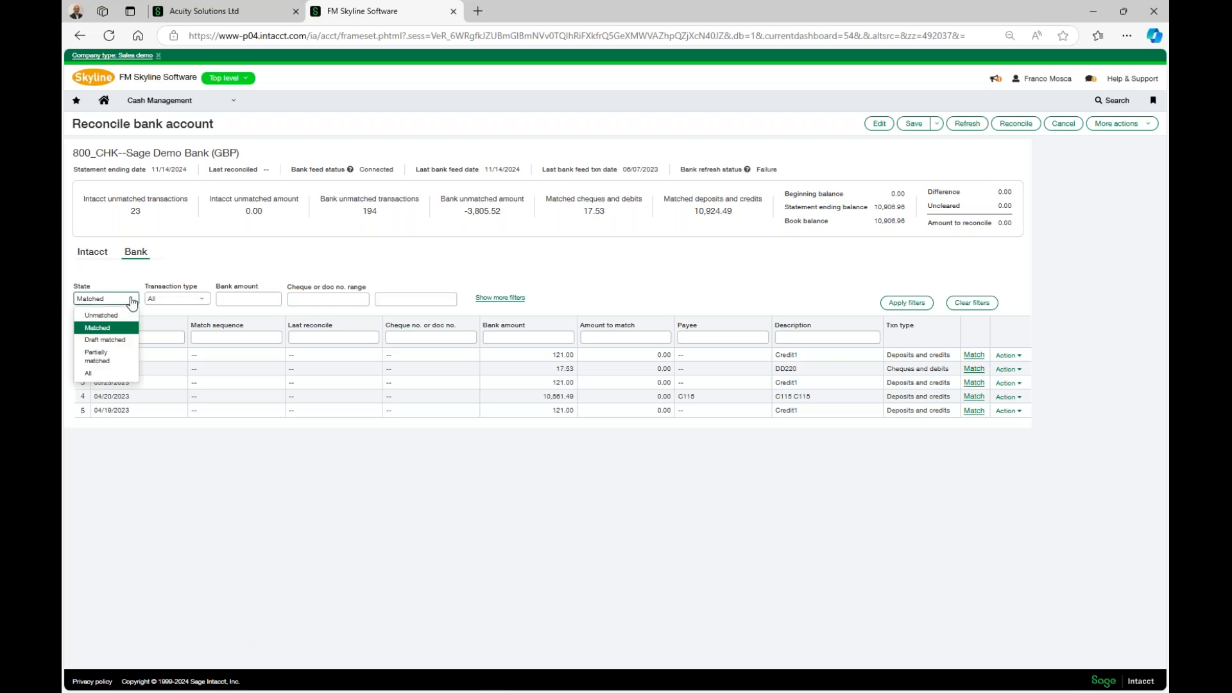
left_click(110, 335)
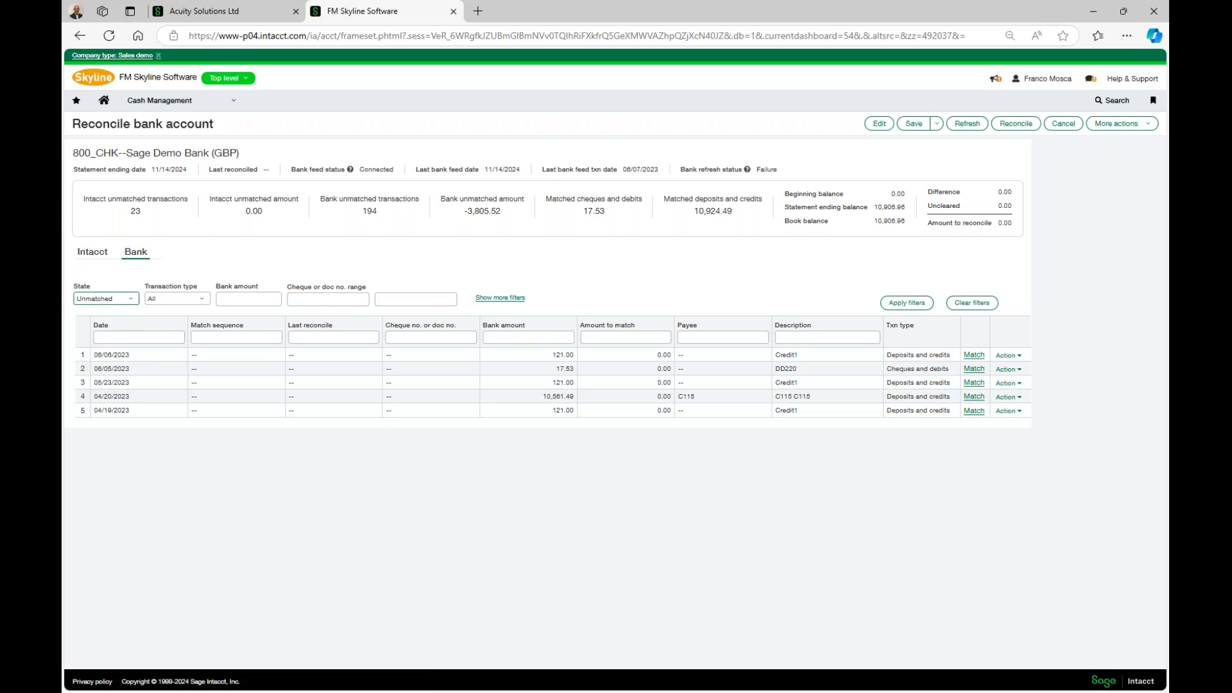
left_click(507, 299)
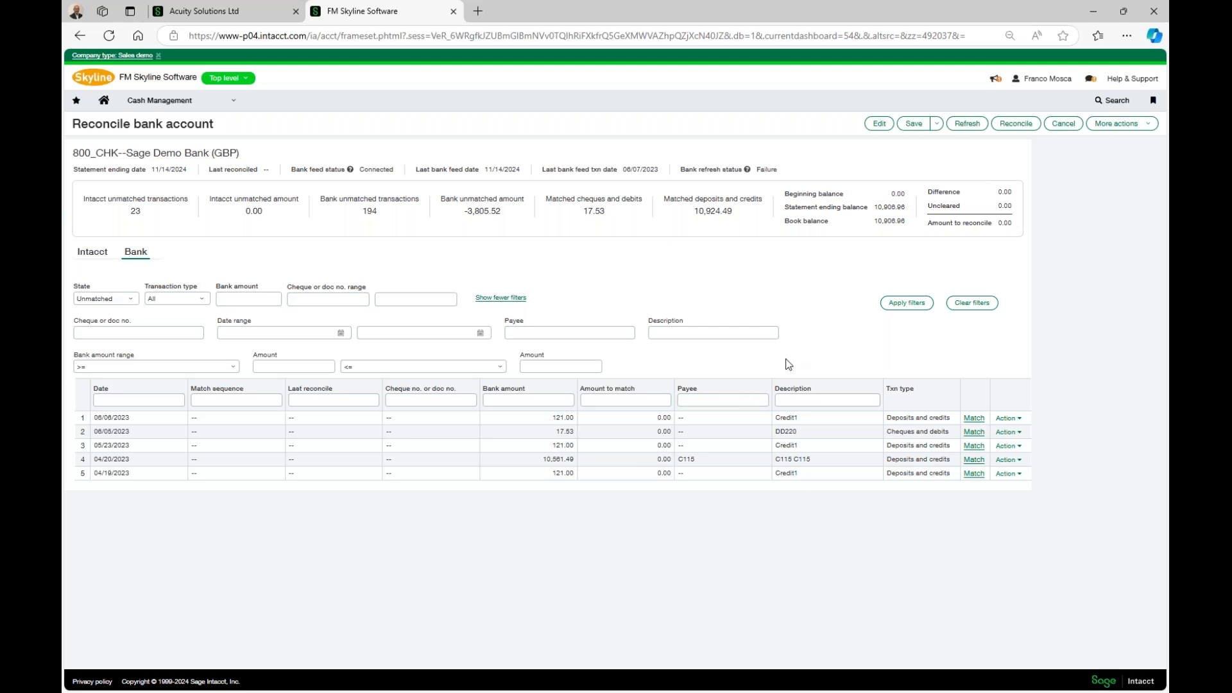
left_click(907, 304)
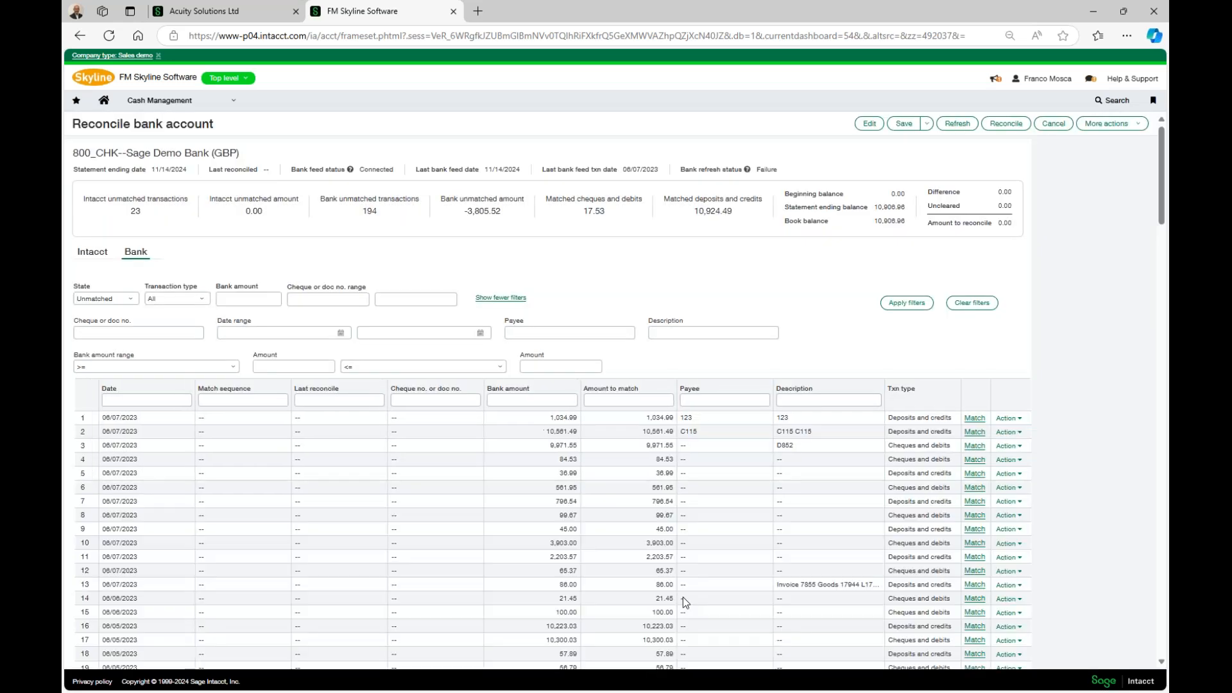
scroll(675, 615, "down", 8)
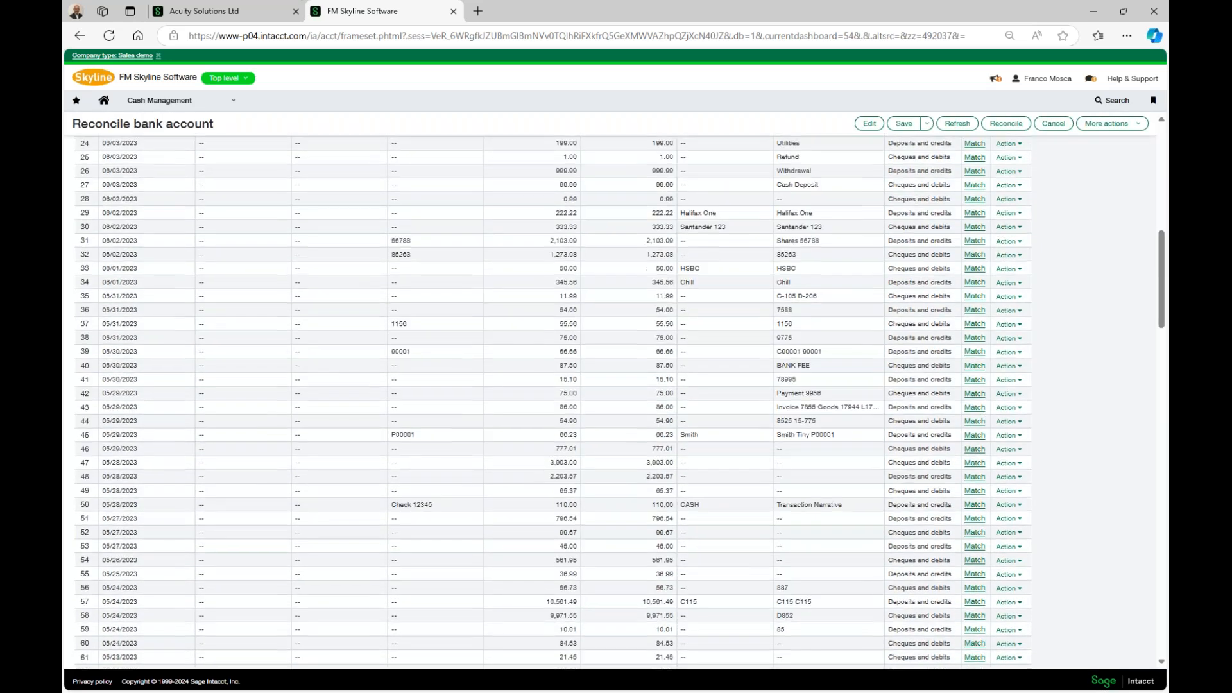
scroll(675, 615, "up", 6)
scroll(552, 385, "up", 2)
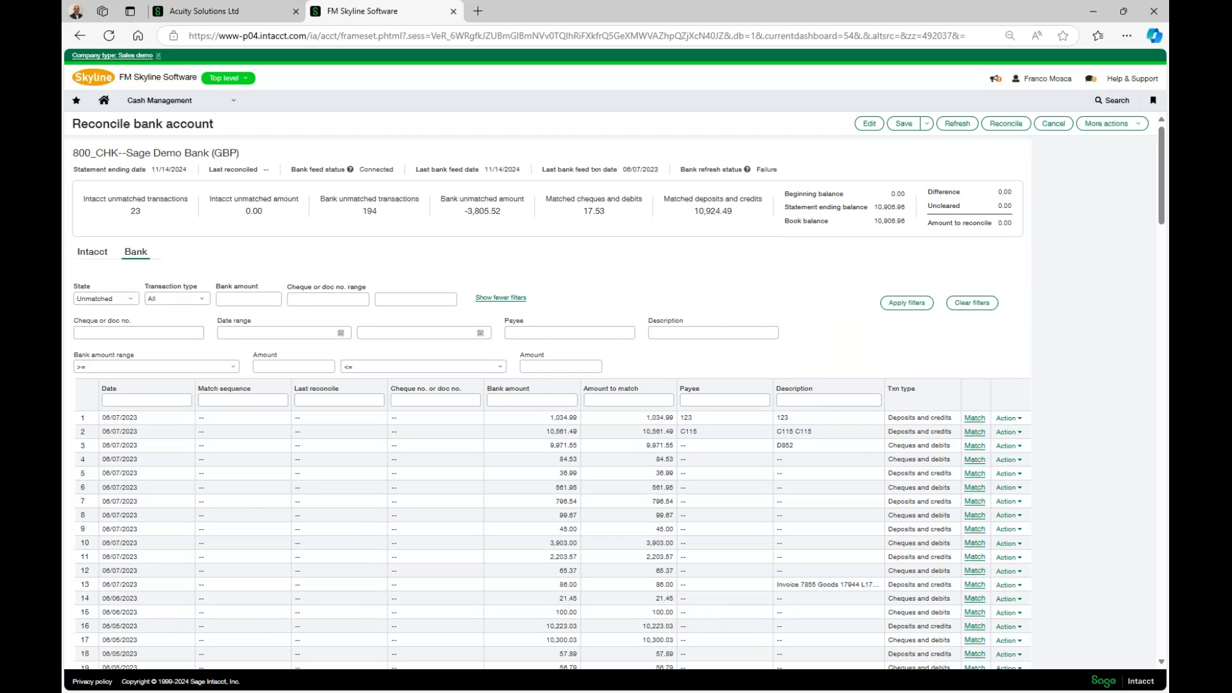
Step: Check the reconciliation page's additional actions and table size choices, and look through the unmatched bank transactions
left_click(1100, 131)
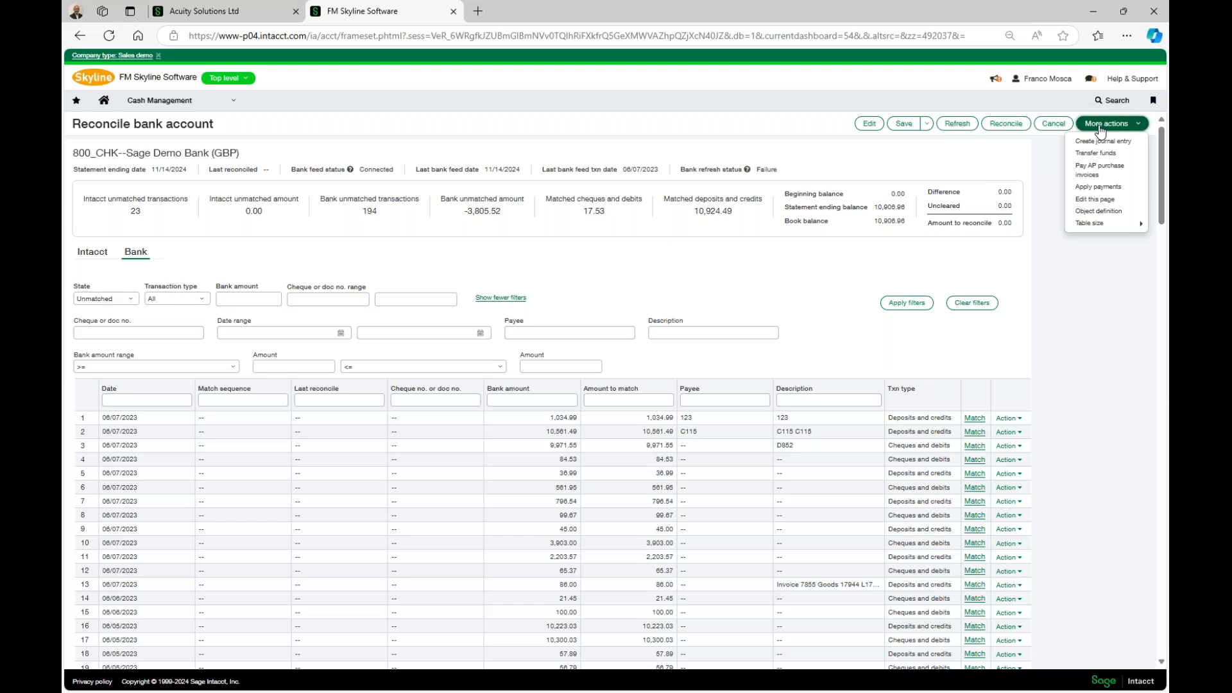
mouse_move(1100, 226)
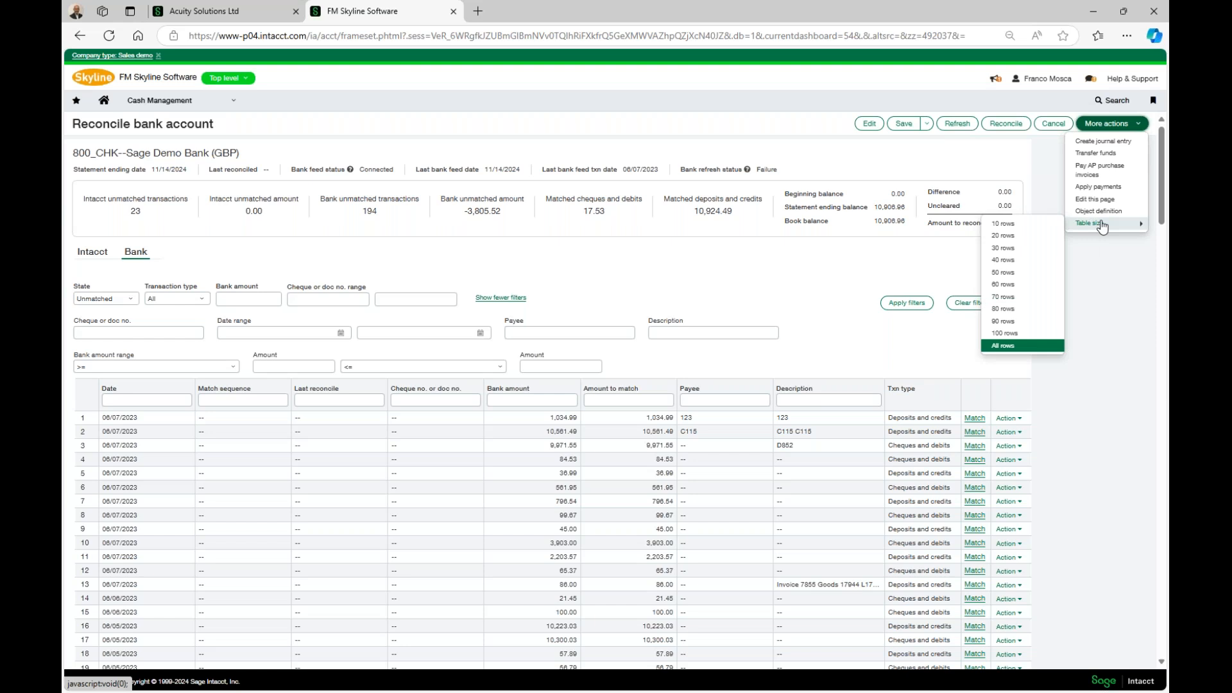
left_click(1072, 236)
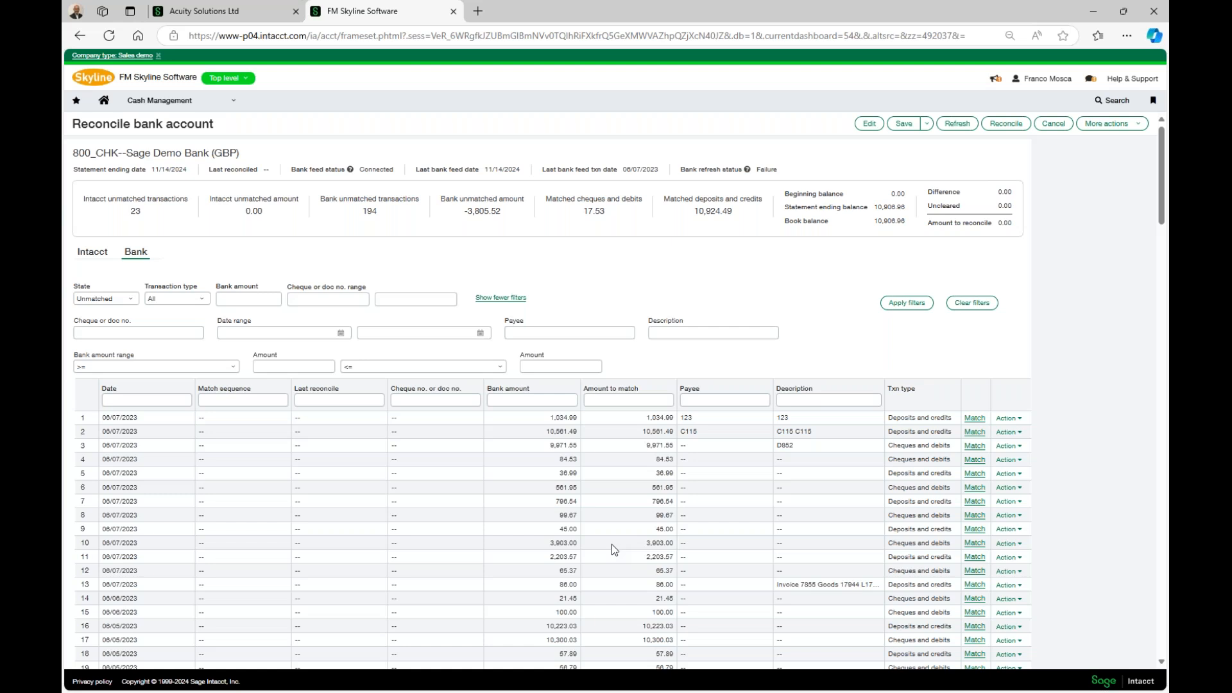
scroll(611, 544, "down", 10)
scroll(611, 544, "down", 6)
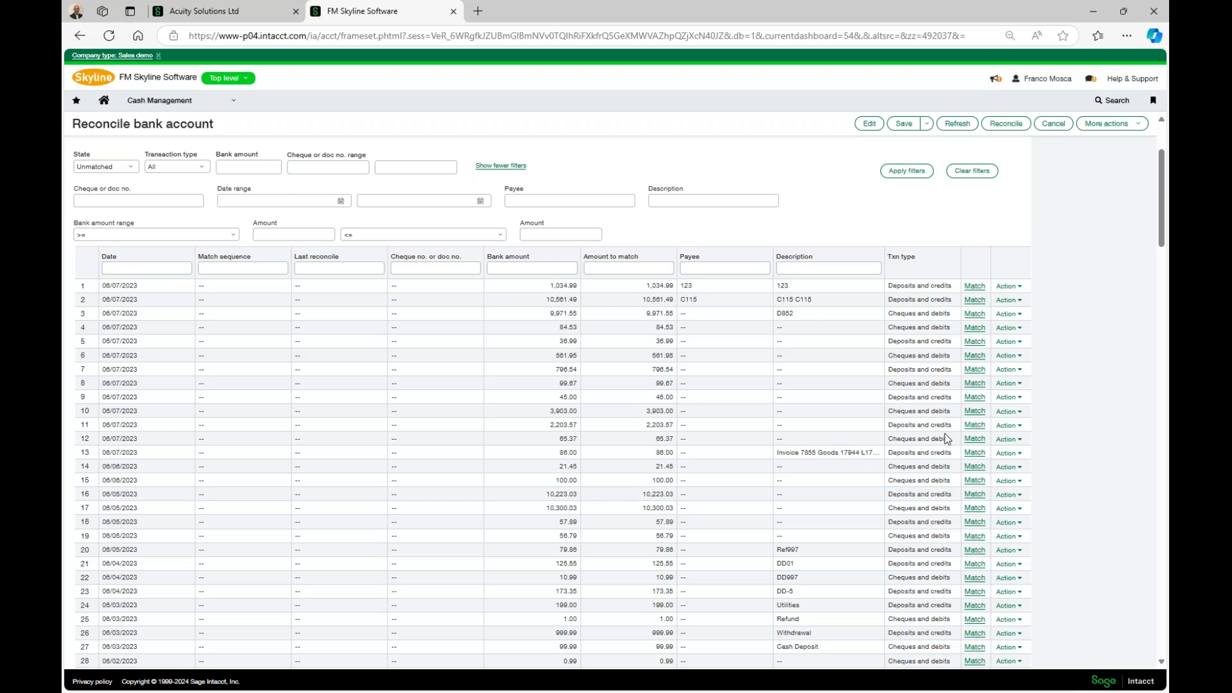
scroll(945, 433, "up", 2)
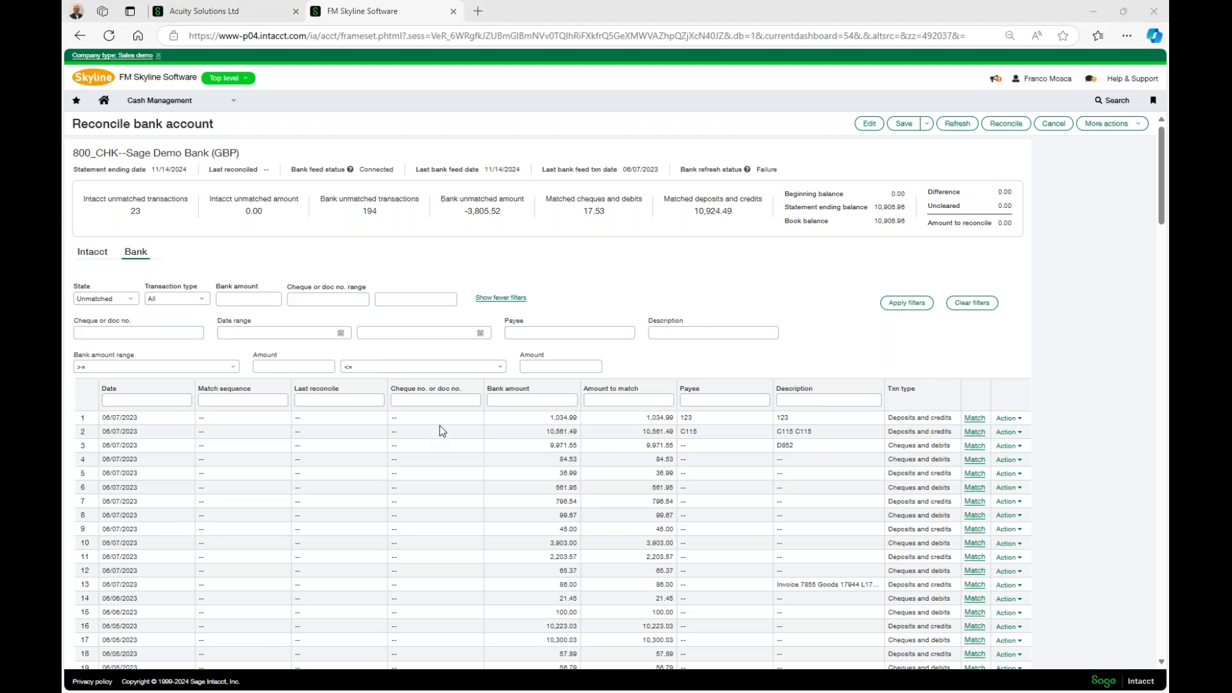
key("alt+Tab")
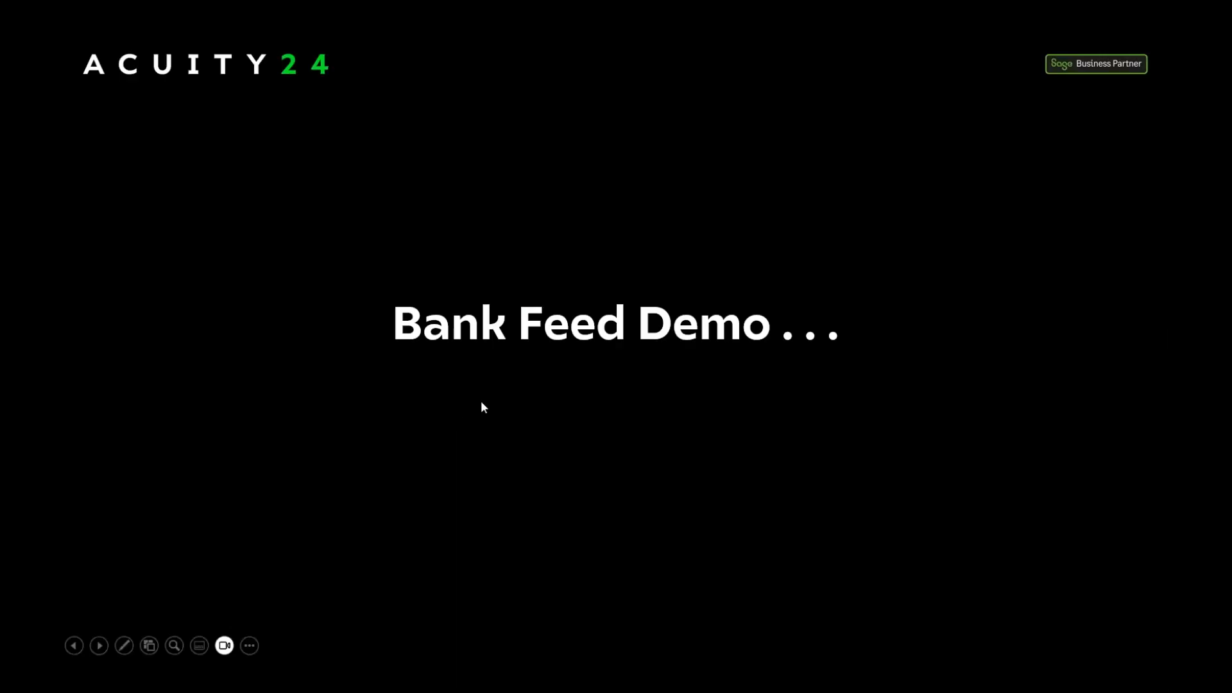
key("Right")
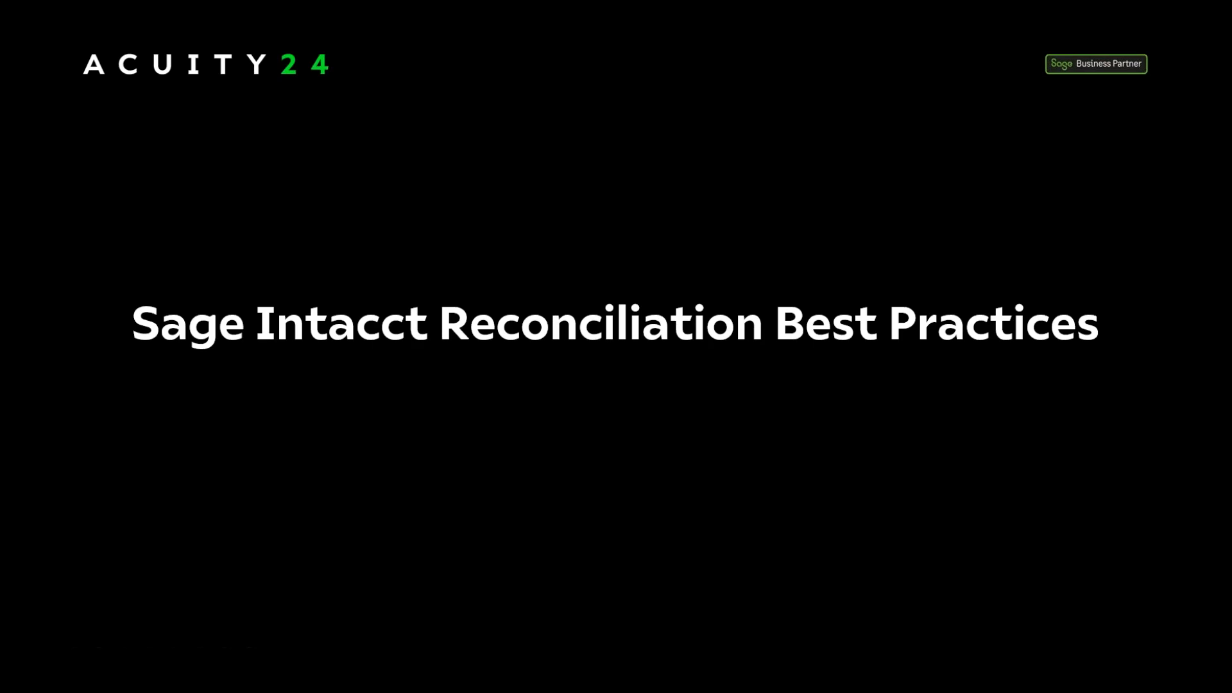